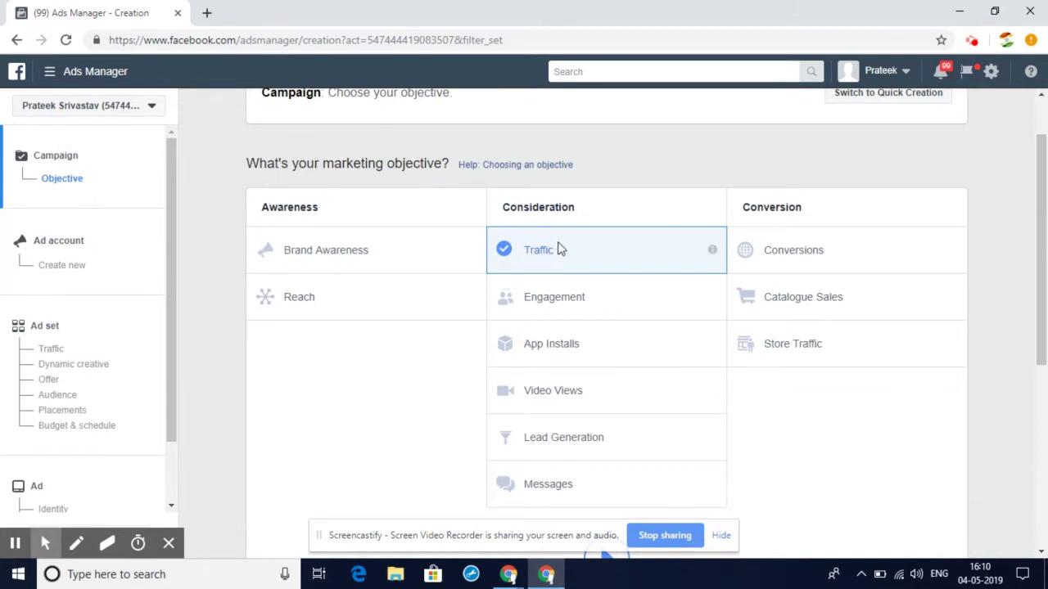
# Step: Name the Traffic campaign "My First Campaign" and continue through the ad account setup with India, Indian Rupee and Asia/Kolkata to the ad set
pyautogui.scroll(-3, 559, 250)
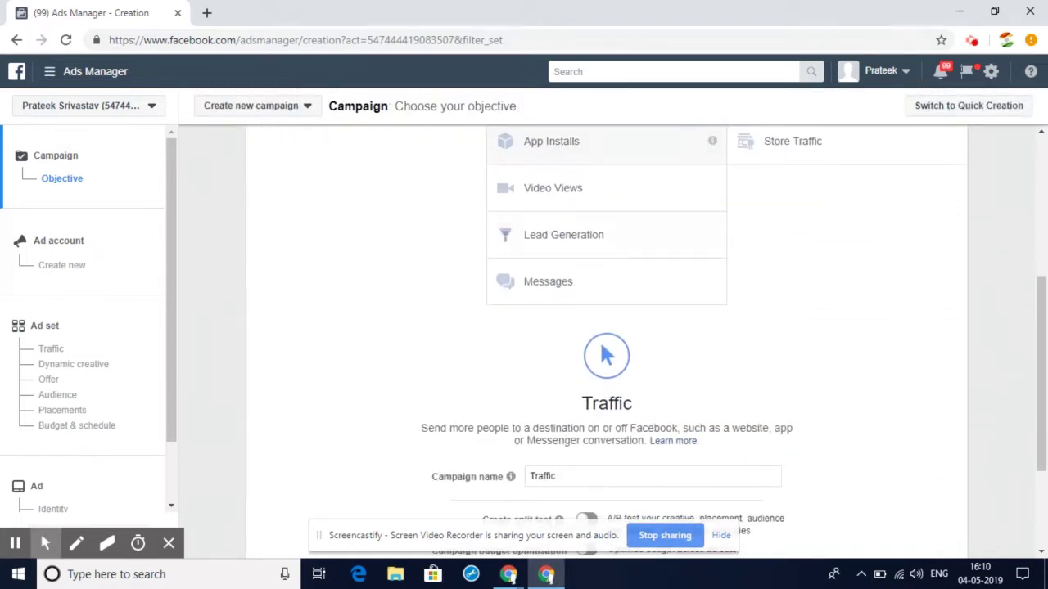
pyautogui.scroll(-2, 596, 325)
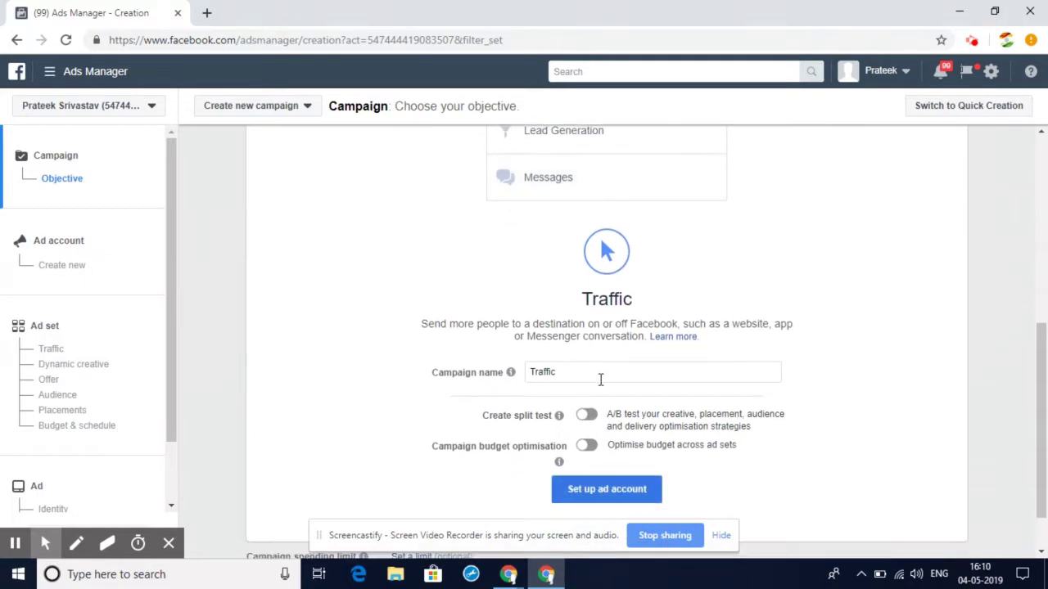
pyautogui.doubleClick(600, 379)
pyautogui.write('My First Campaign')
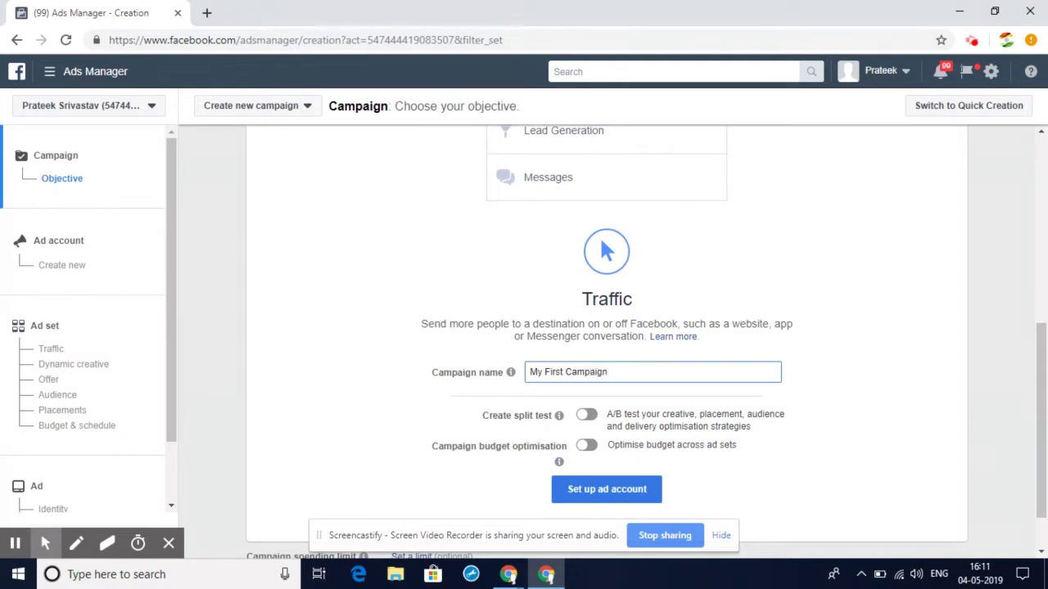
pyautogui.scroll(-1, 605, 339)
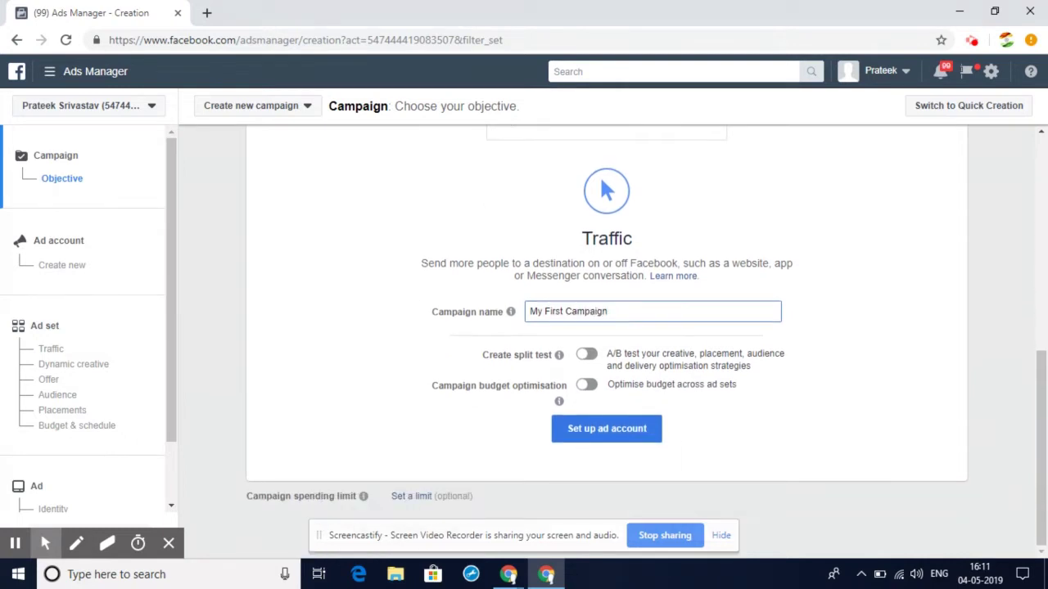
pyautogui.click(624, 439)
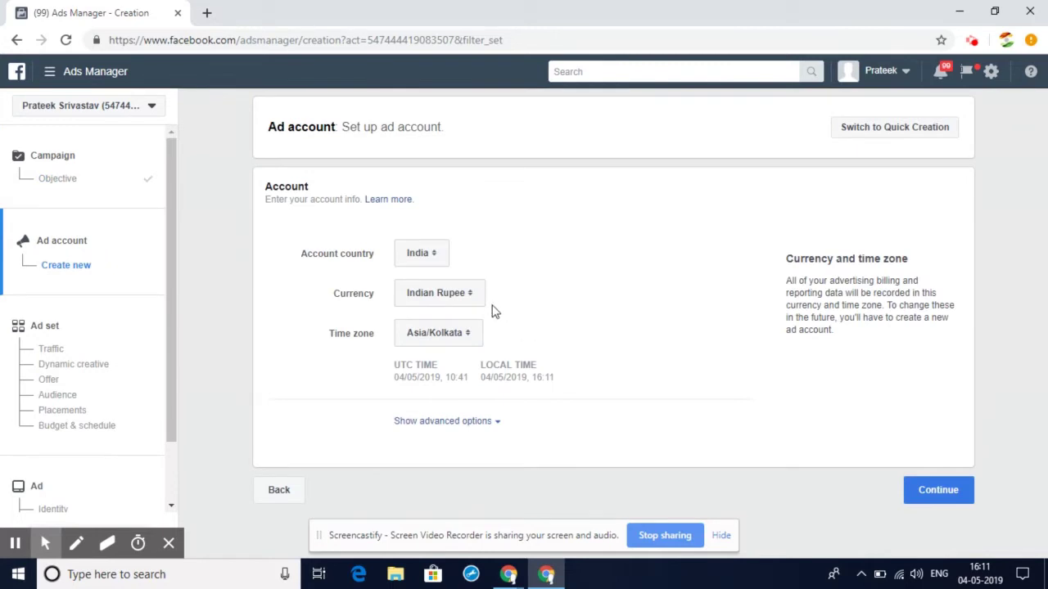
pyautogui.click(933, 489)
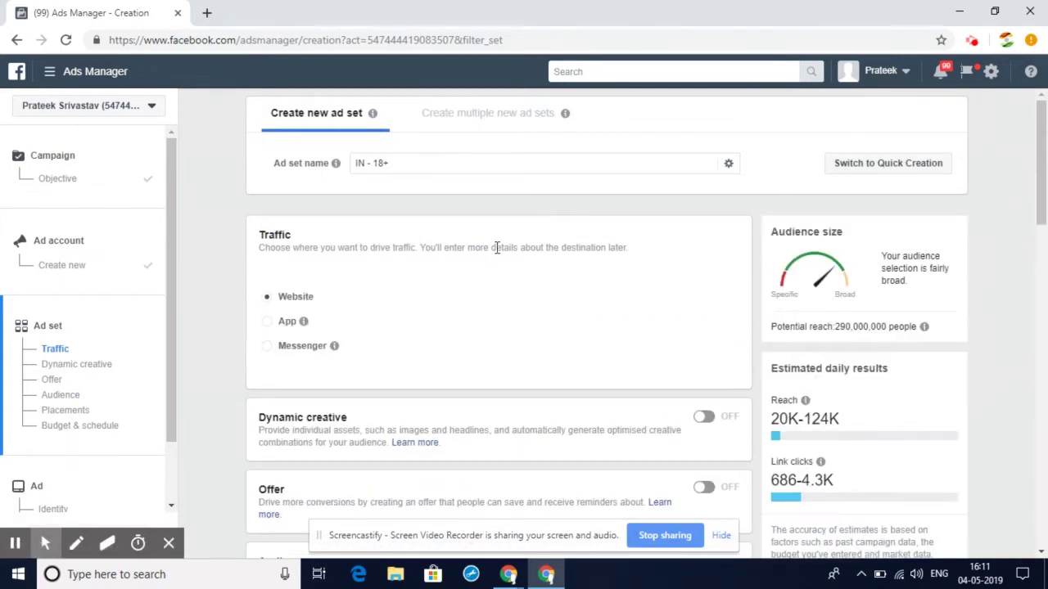
# Step: Review the ad set's traffic destination, dynamic creative, offer and audience settings, dismissing the Lookalike Audience tip
pyautogui.scroll(-1, 487, 236)
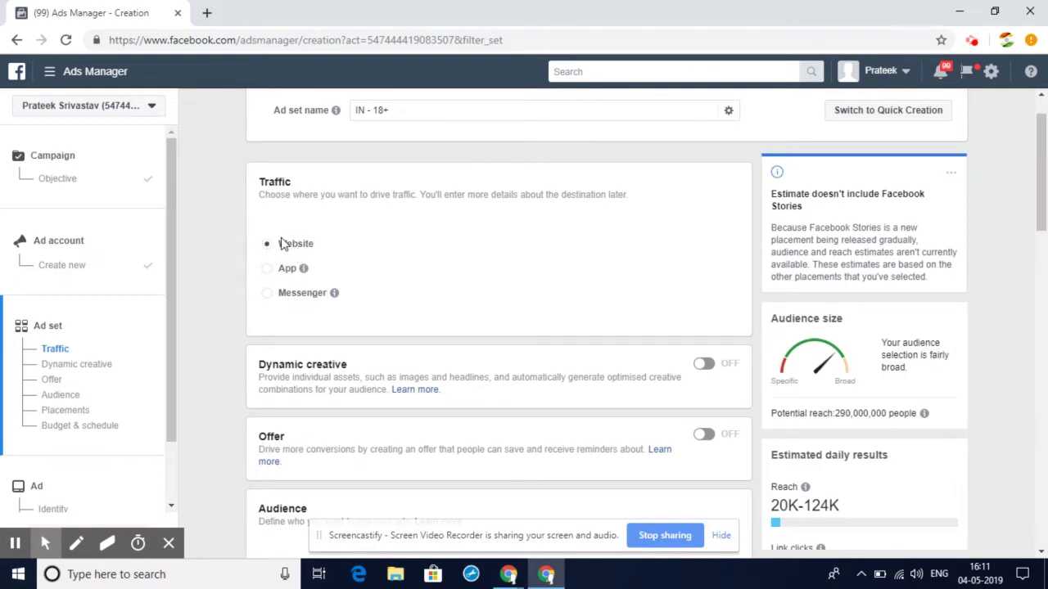
pyautogui.scroll(-1, 288, 250)
pyautogui.scroll(-1, 498, 328)
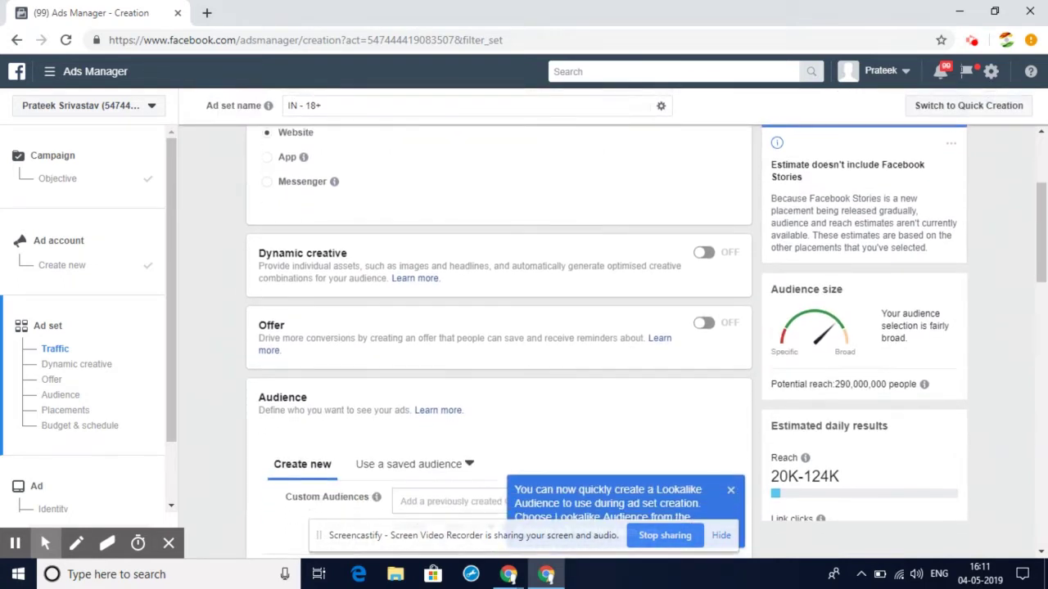
pyautogui.scroll(-2, 498, 344)
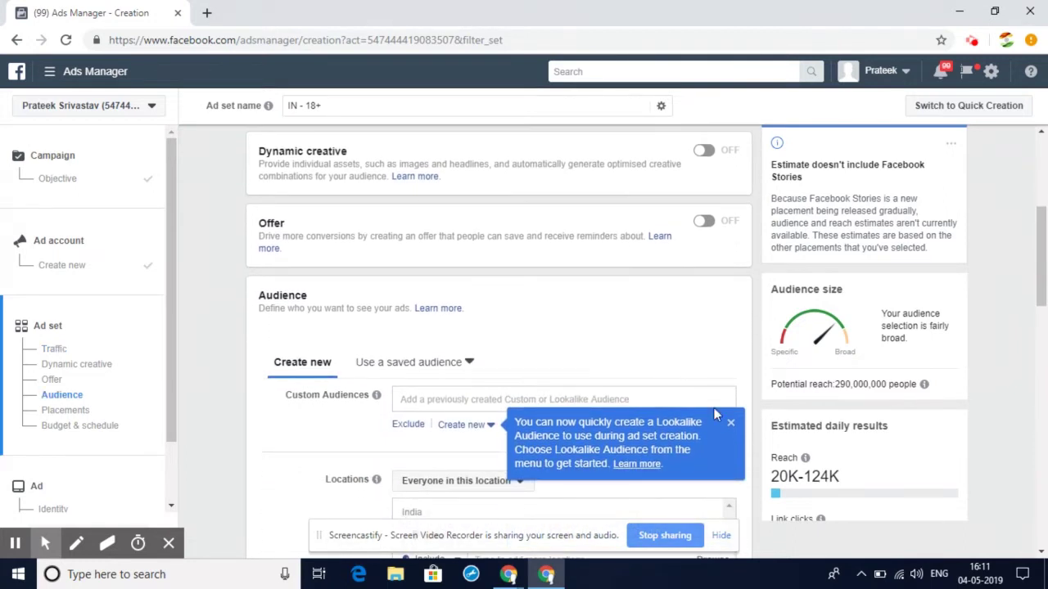
pyautogui.click(731, 424)
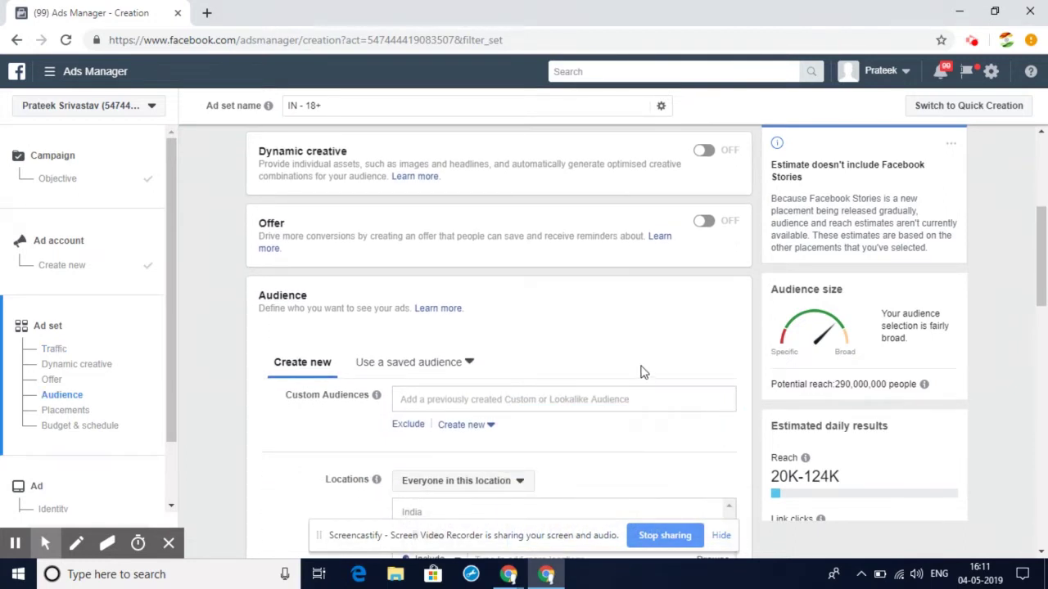
pyautogui.scroll(-1, 645, 373)
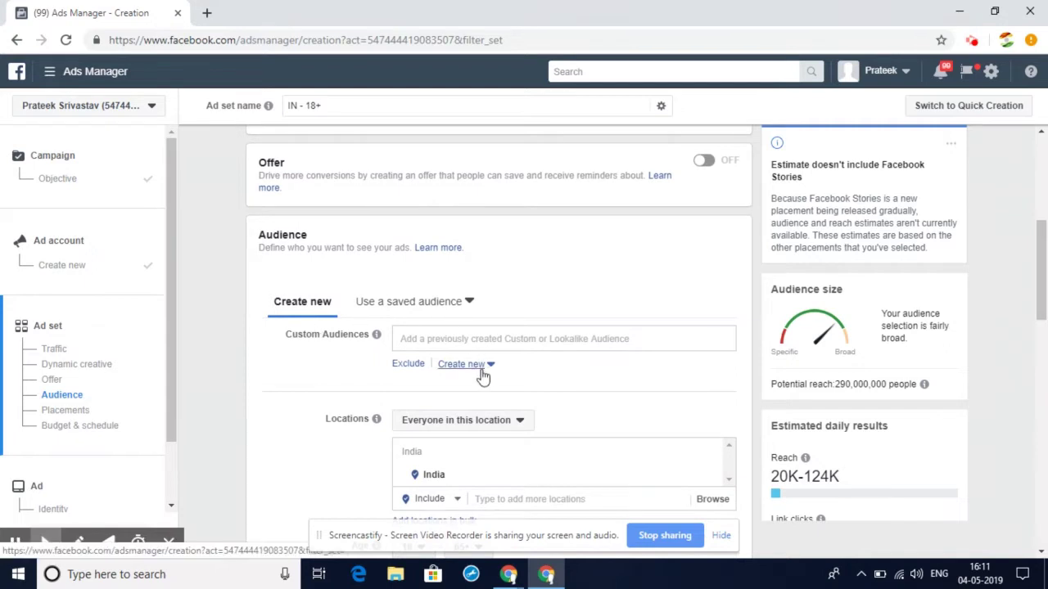
pyautogui.scroll(-1, 483, 368)
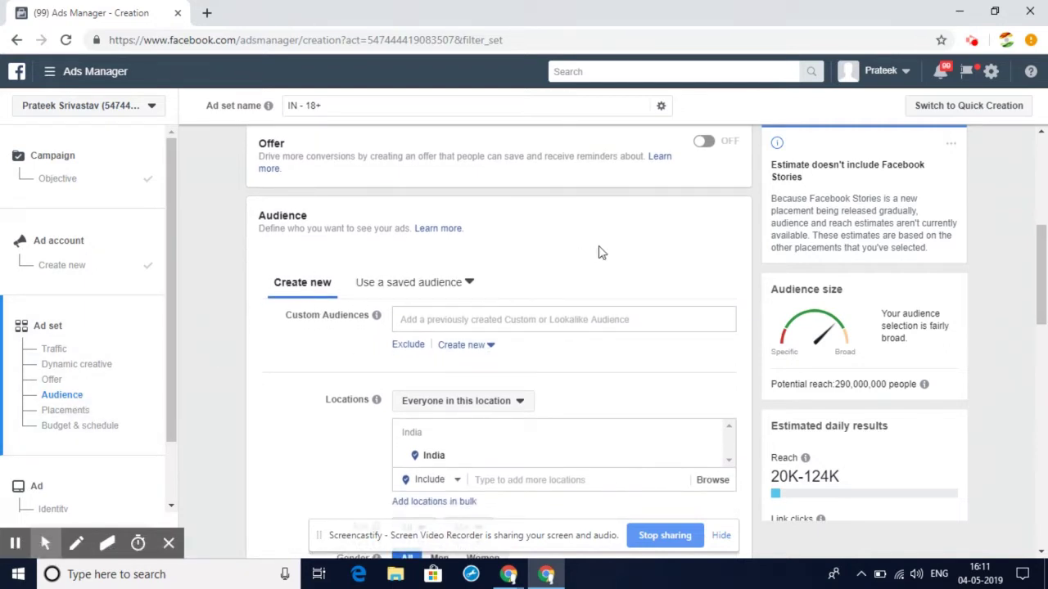
pyautogui.scroll(-2, 599, 252)
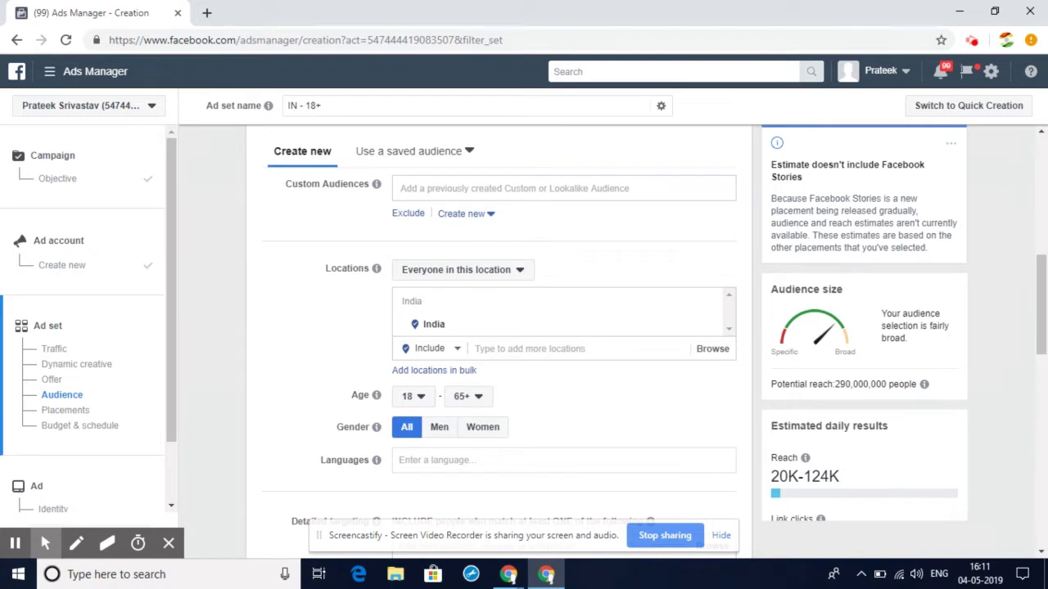
pyautogui.scroll(-1, 499, 328)
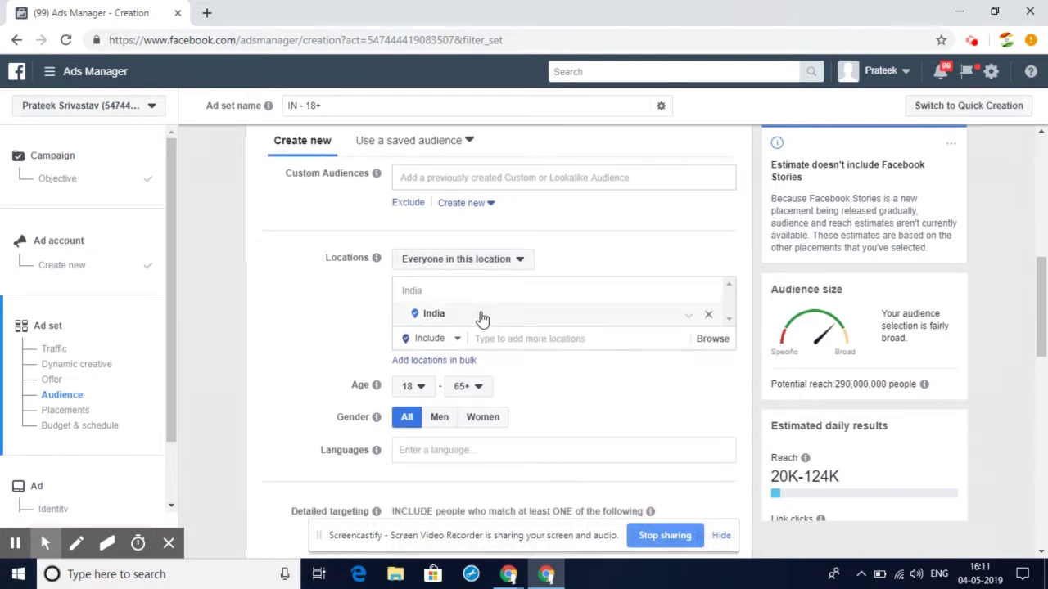
# Step: Target the audience locations New Delhi, Mumbai, Pune, Bangalore and Lucknow instead of all of India
pyautogui.click(533, 339)
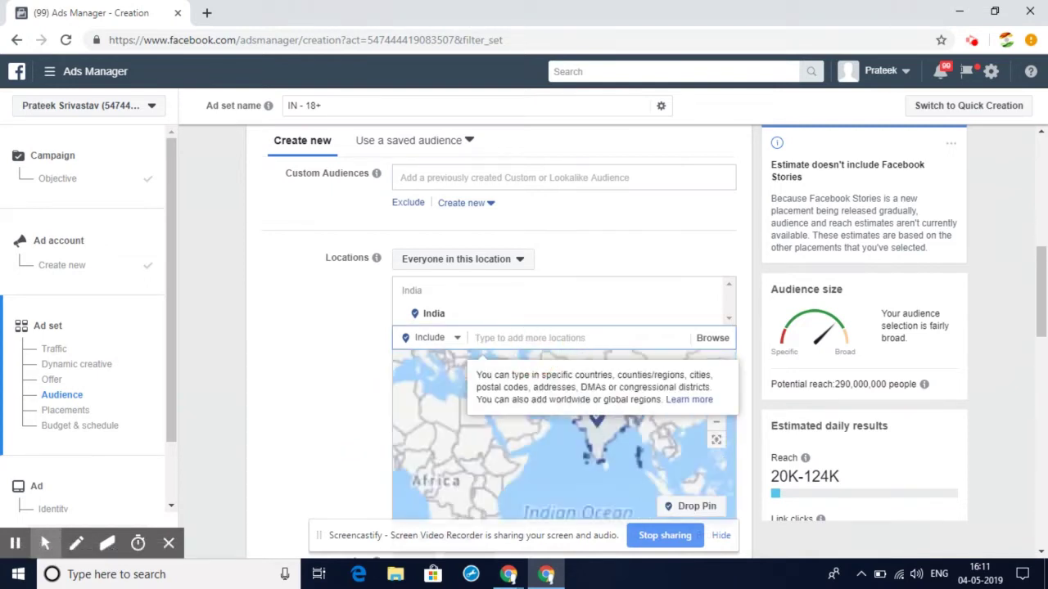
pyautogui.write('New Delhi')
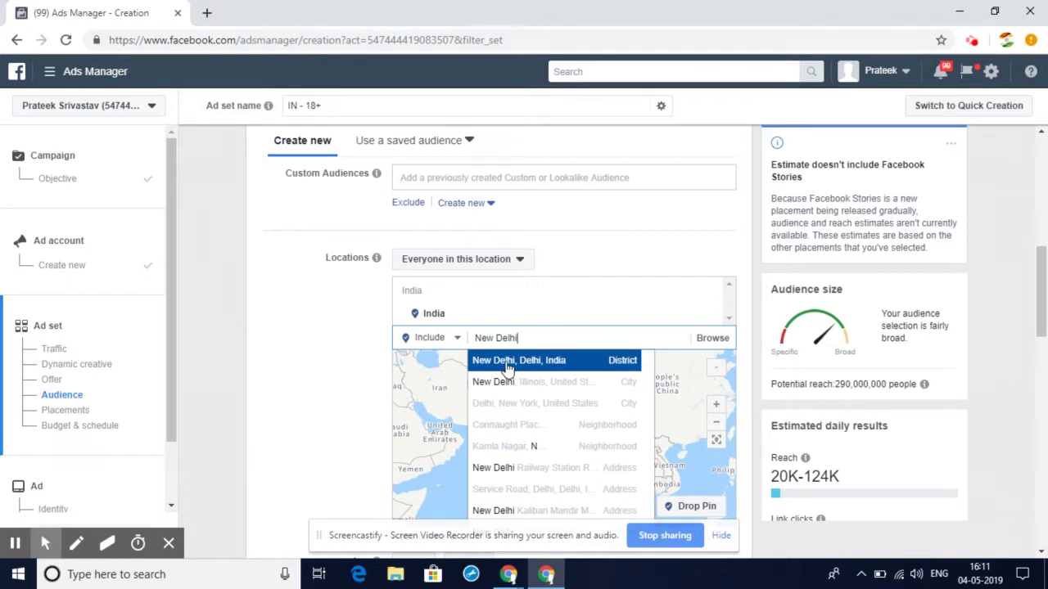
pyautogui.click(508, 360)
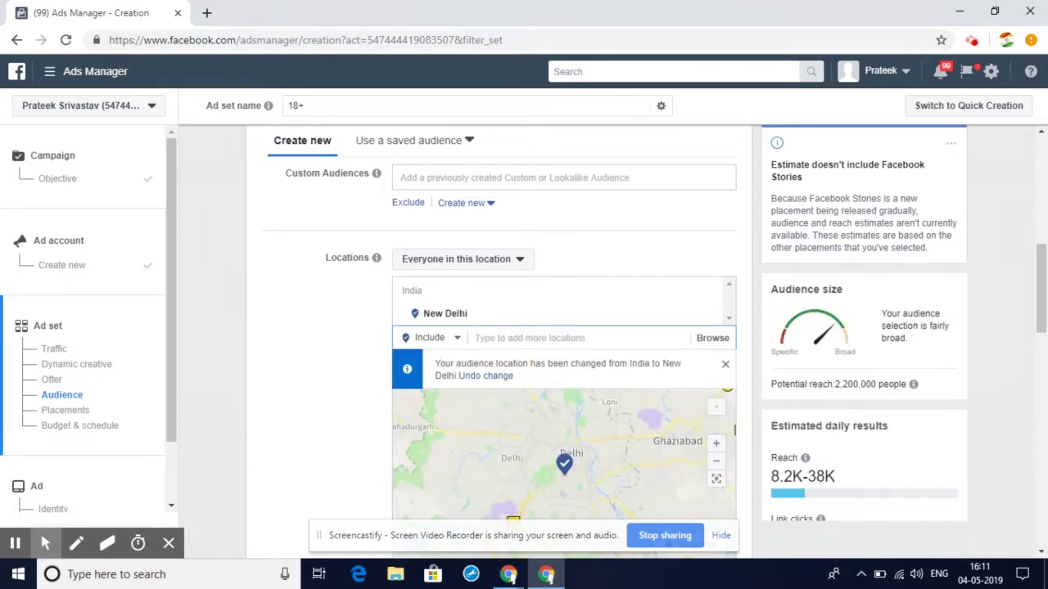
pyautogui.write('Mumbai')
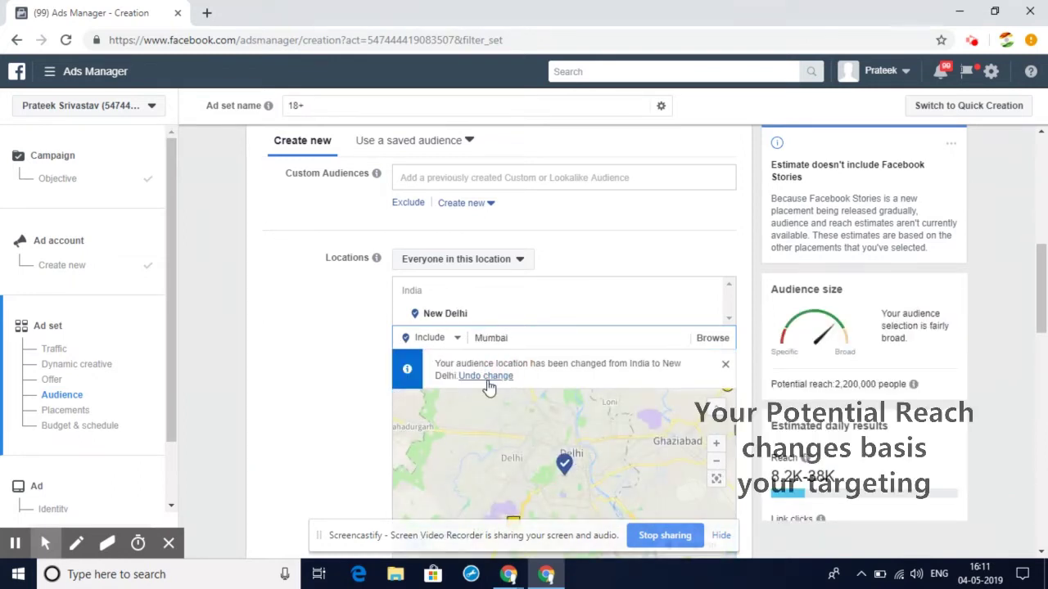
pyautogui.click(520, 367)
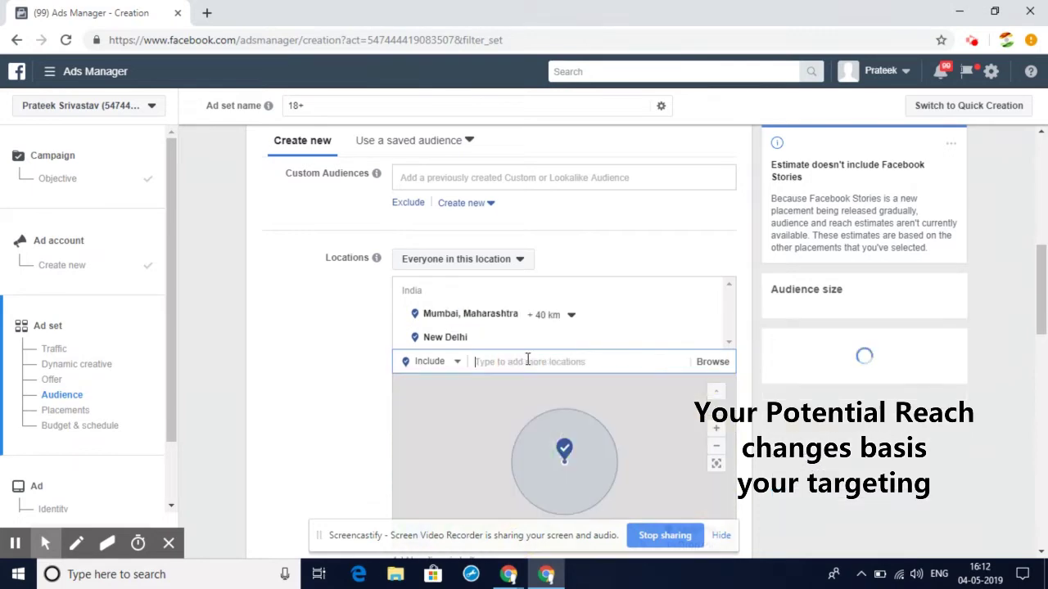
pyautogui.write('Pune')
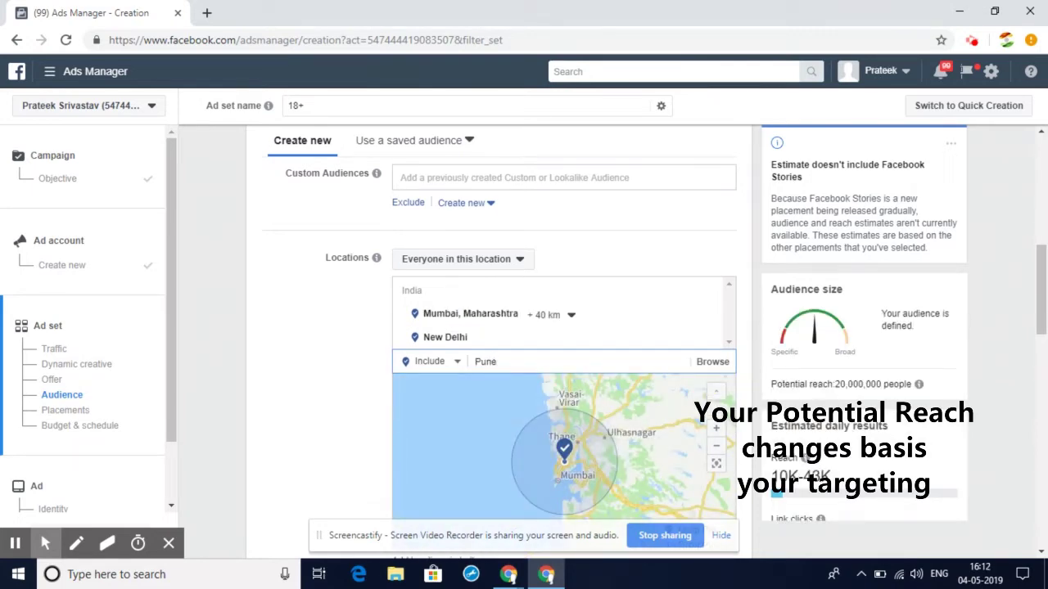
pyautogui.click(505, 387)
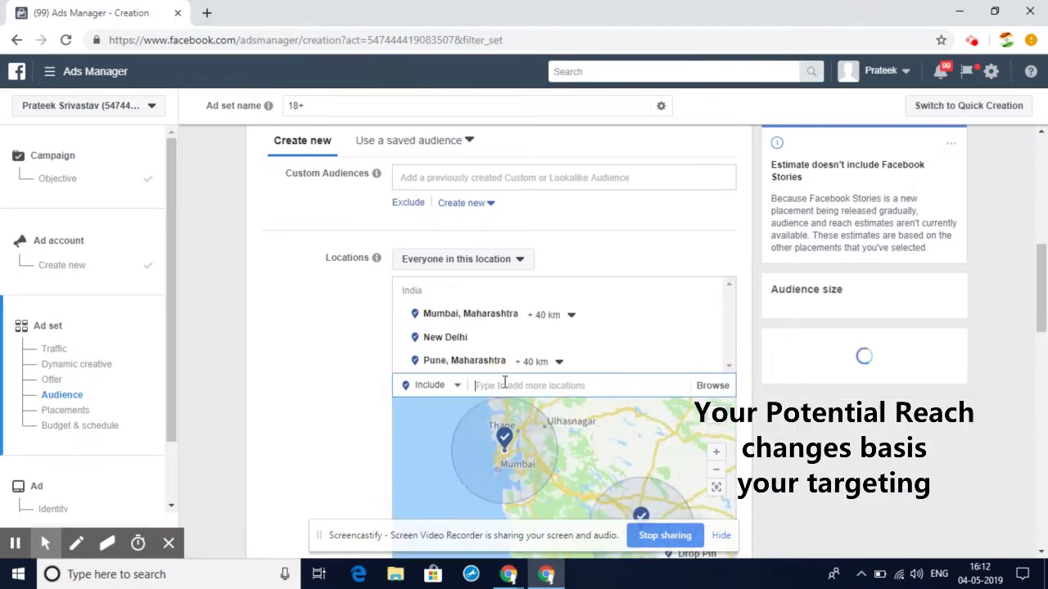
pyautogui.write('Benga')
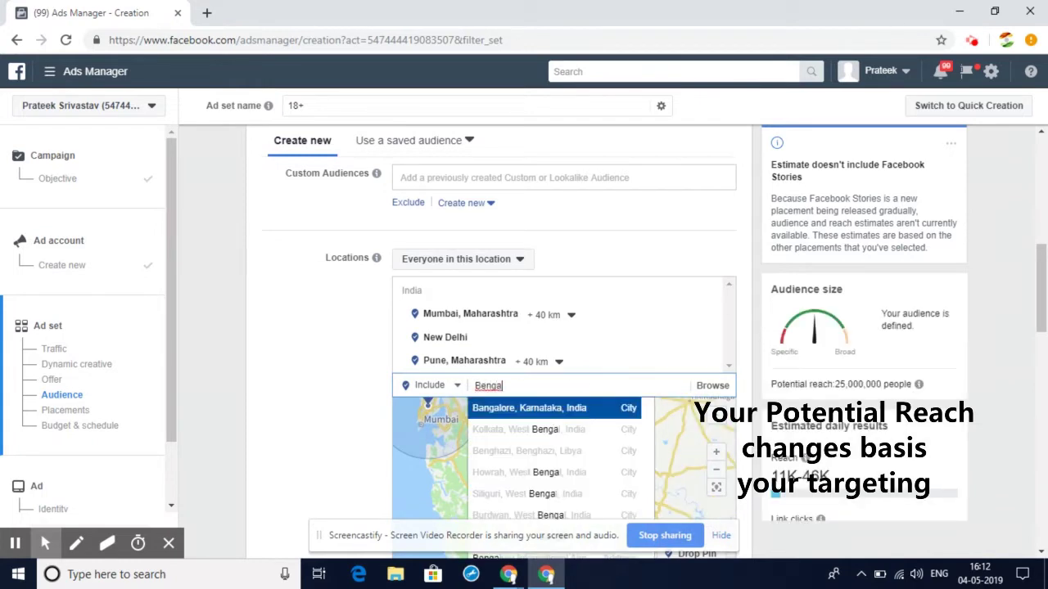
pyautogui.click(513, 417)
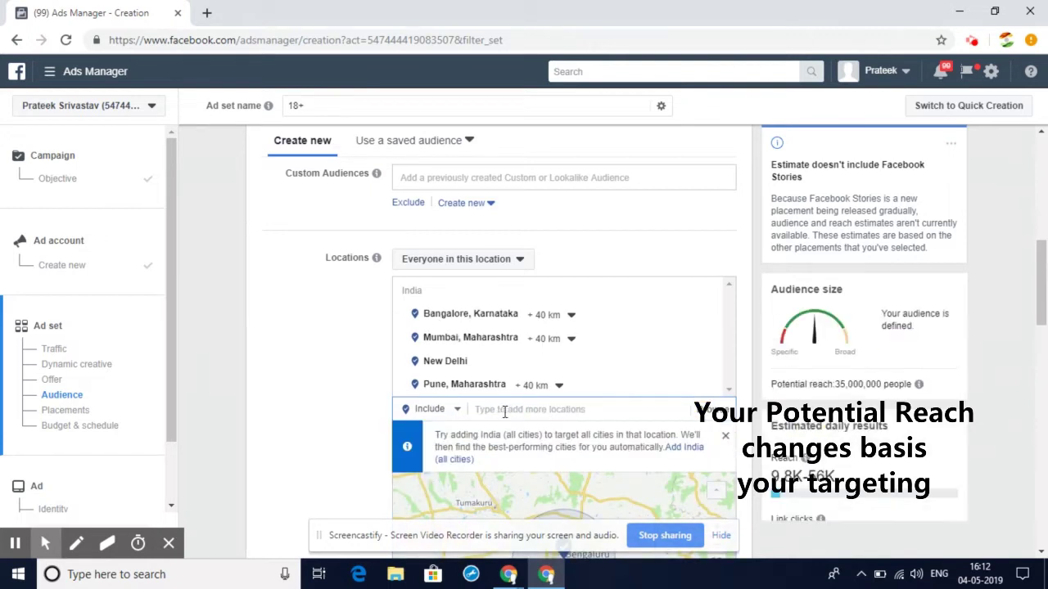
pyautogui.write('Lucknow')
pyautogui.press('Return')
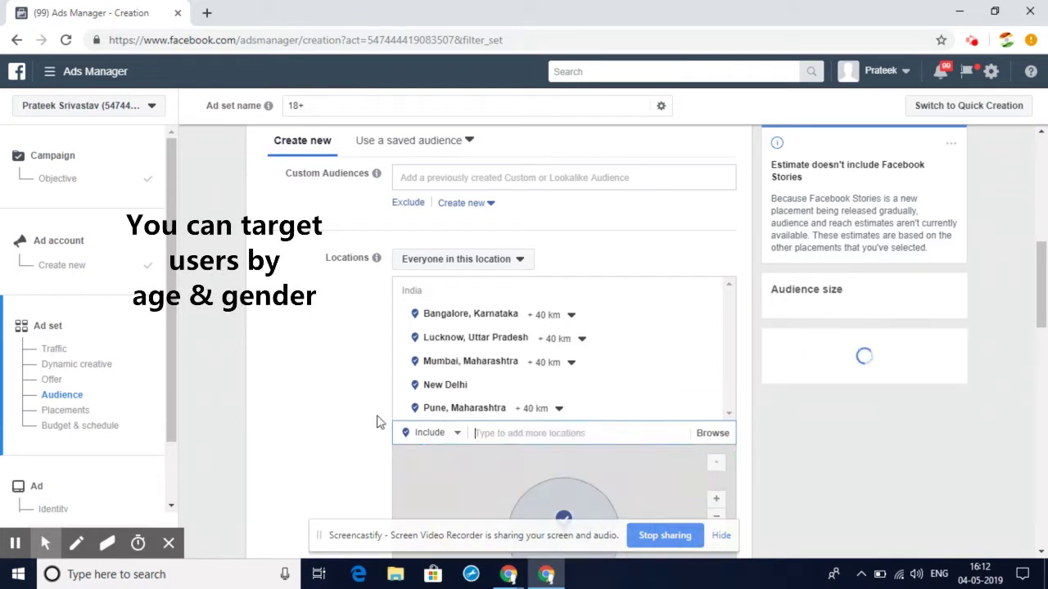
# Step: Examine the age, gender and language settings and the Education level options under the Demographics detailed targeting
pyautogui.scroll(-3, 376, 421)
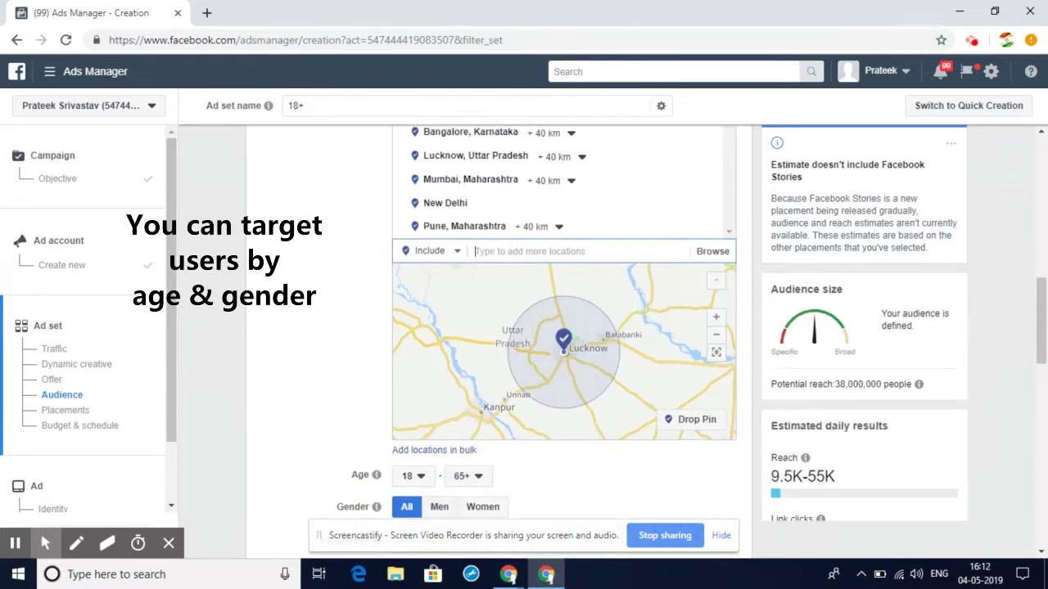
pyautogui.scroll(-2, 564, 327)
pyautogui.scroll(-1, 325, 461)
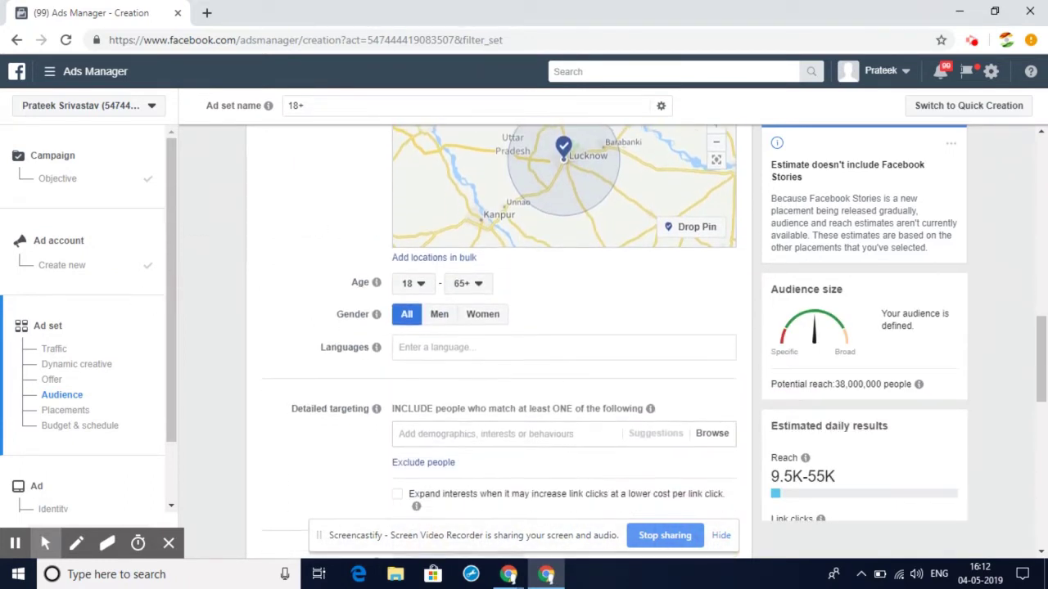
pyautogui.scroll(-1, 325, 467)
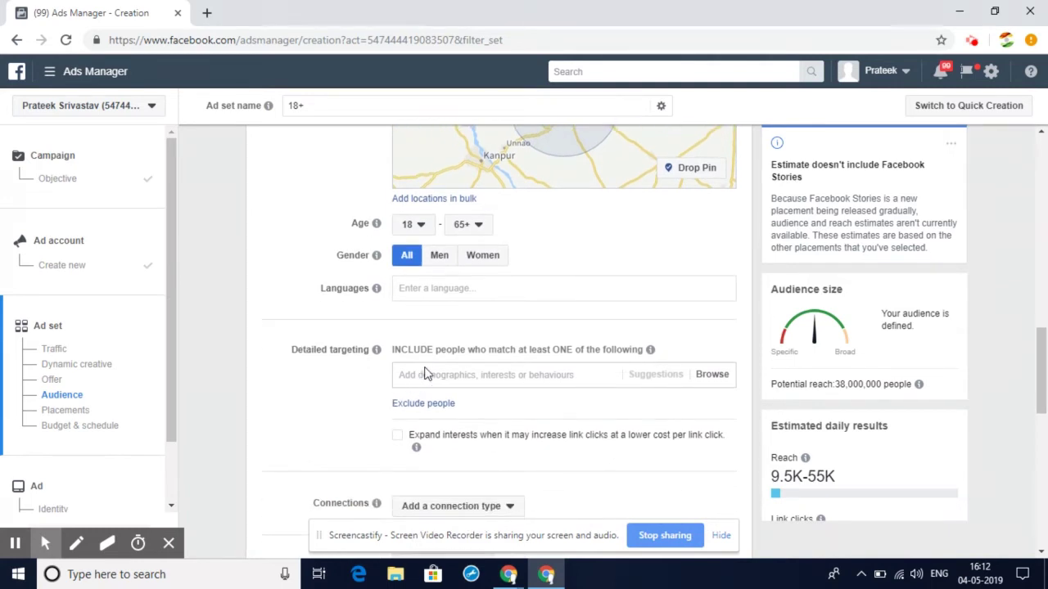
pyautogui.click(456, 374)
pyautogui.scroll(-1, 456, 374)
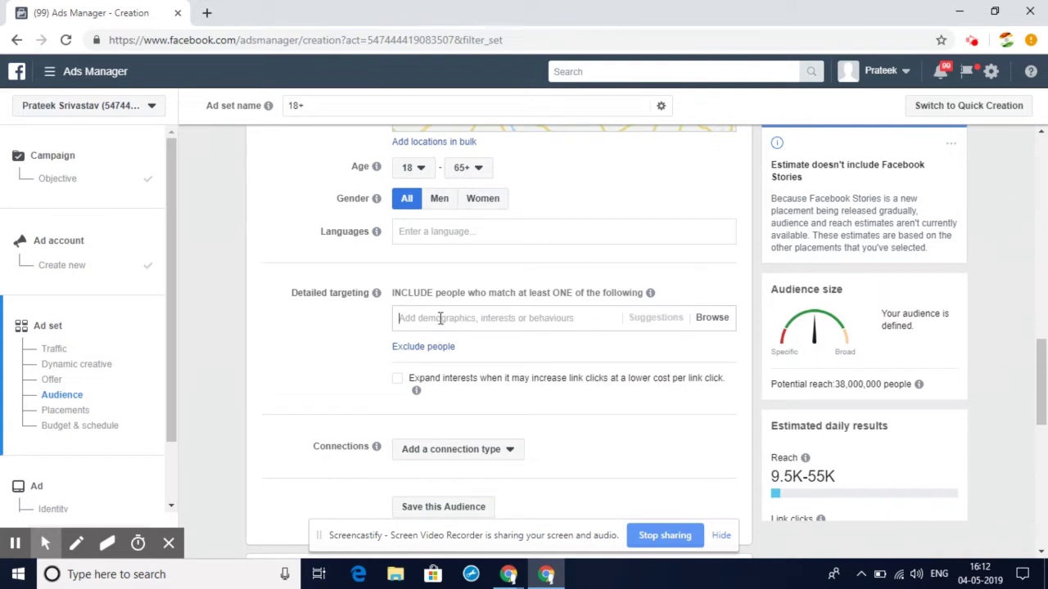
pyautogui.click(711, 319)
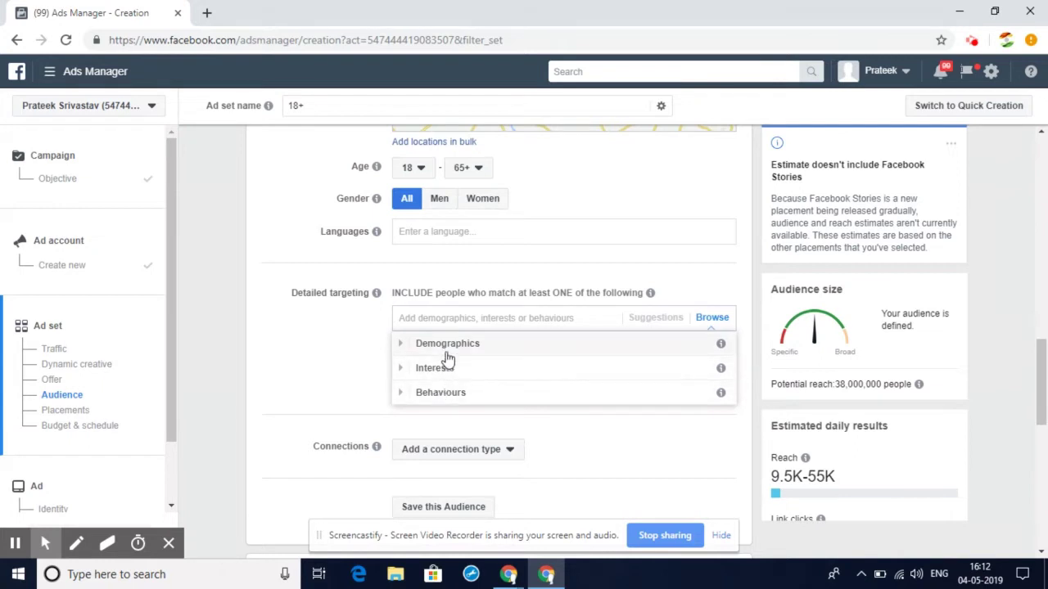
pyautogui.click(403, 344)
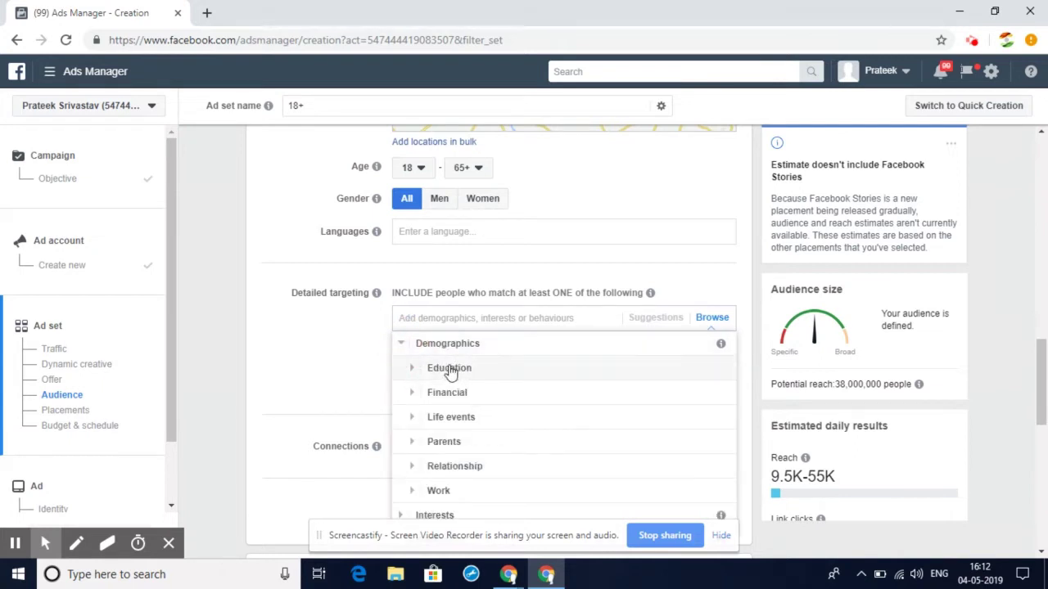
pyautogui.click(411, 370)
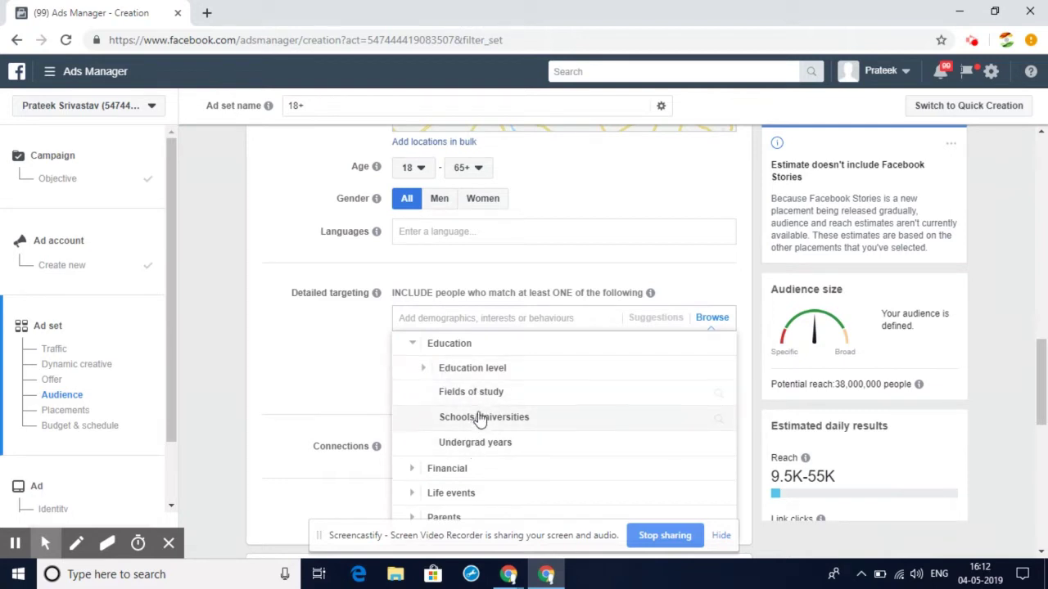
pyautogui.click(423, 367)
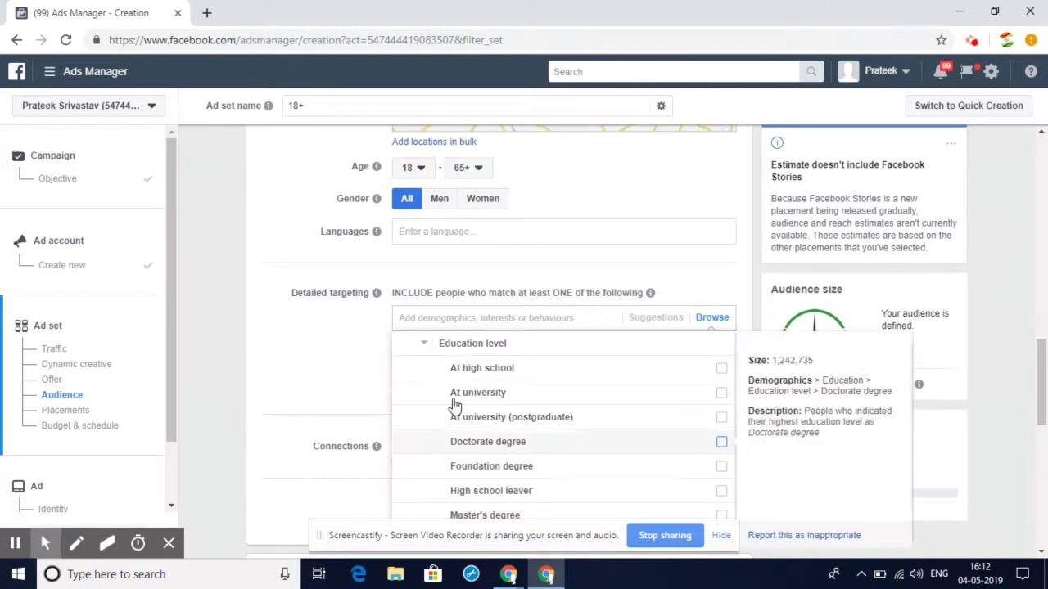
pyautogui.click(421, 344)
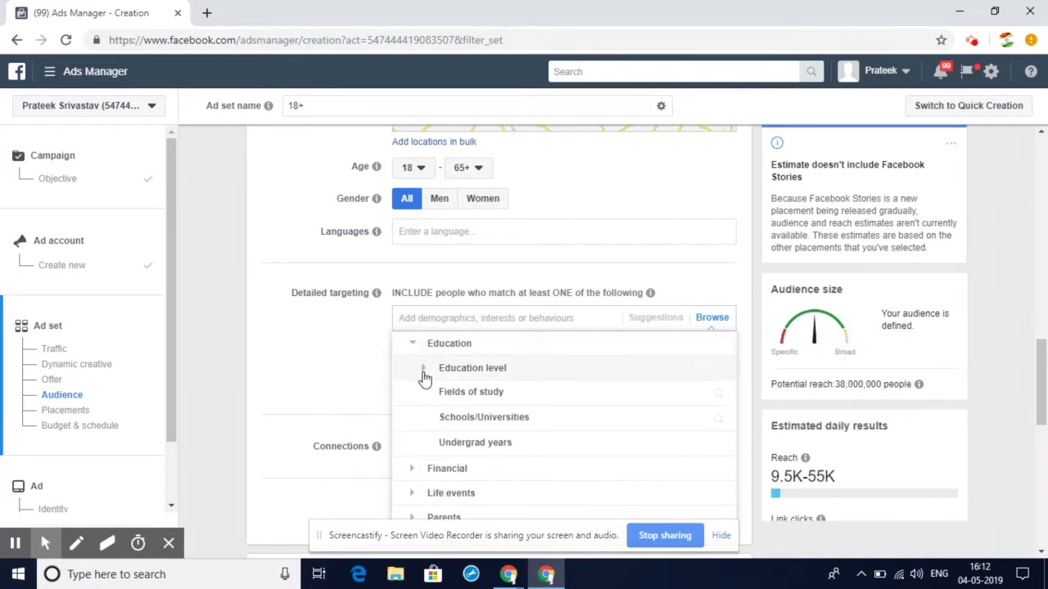
pyautogui.click(414, 344)
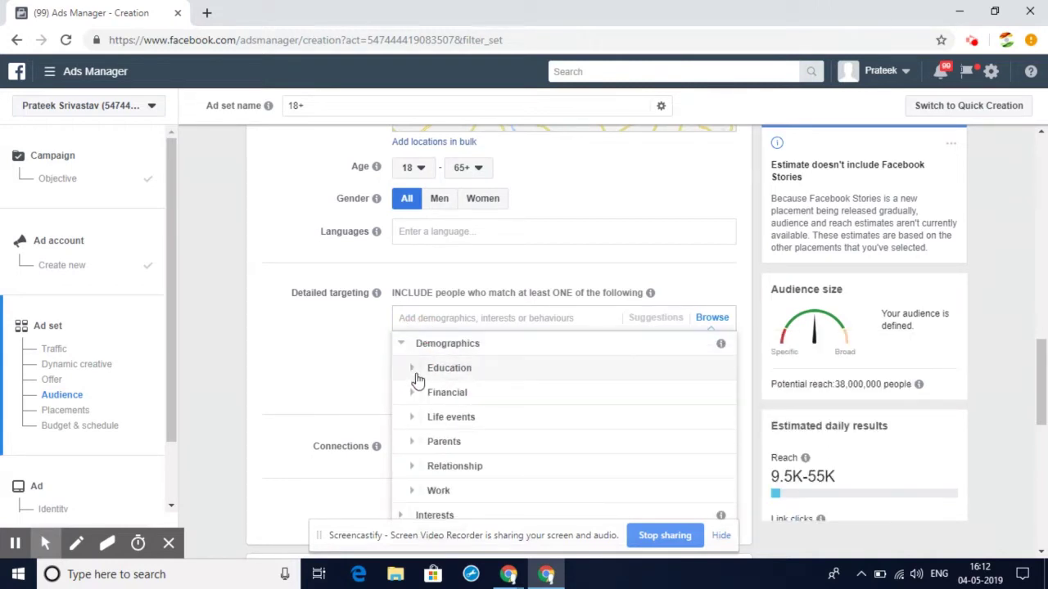
# Step: Examine the Relationship status options under the Demographics detailed targeting
pyautogui.click(413, 465)
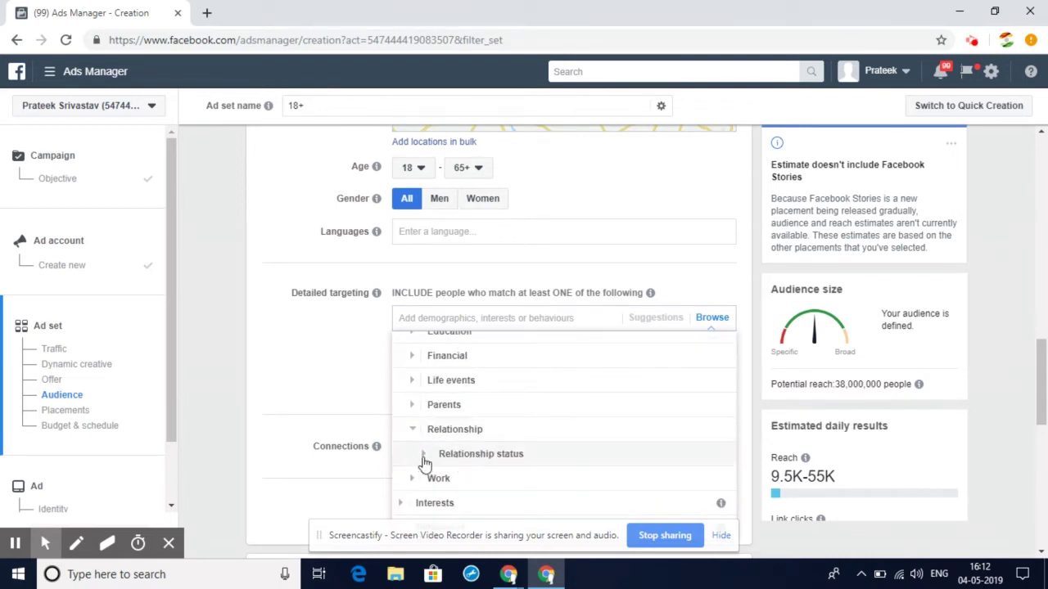
pyautogui.click(423, 455)
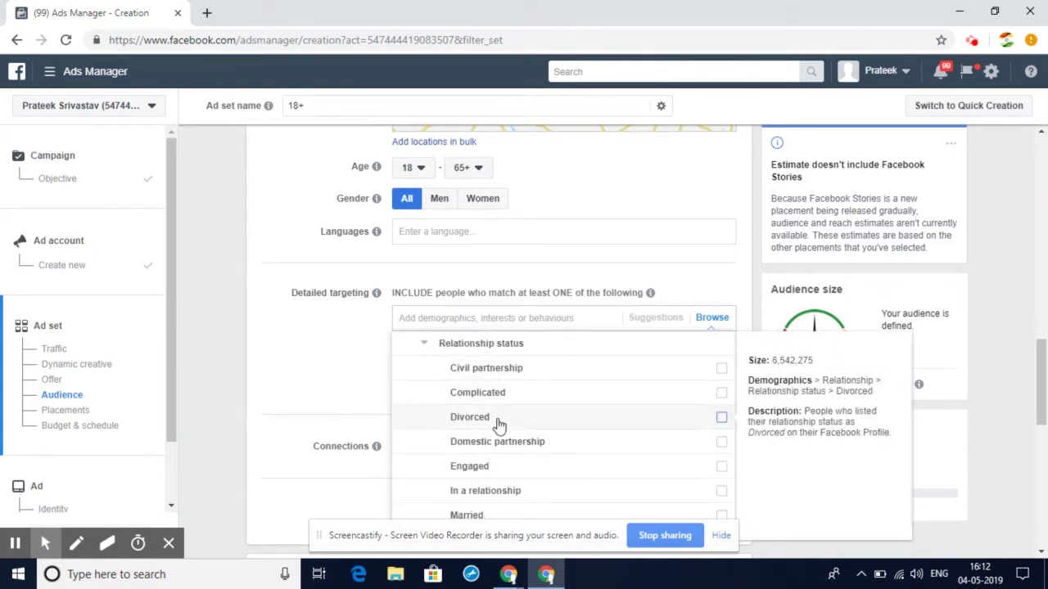
pyautogui.scroll(-1, 562, 428)
pyautogui.scroll(2, 562, 428)
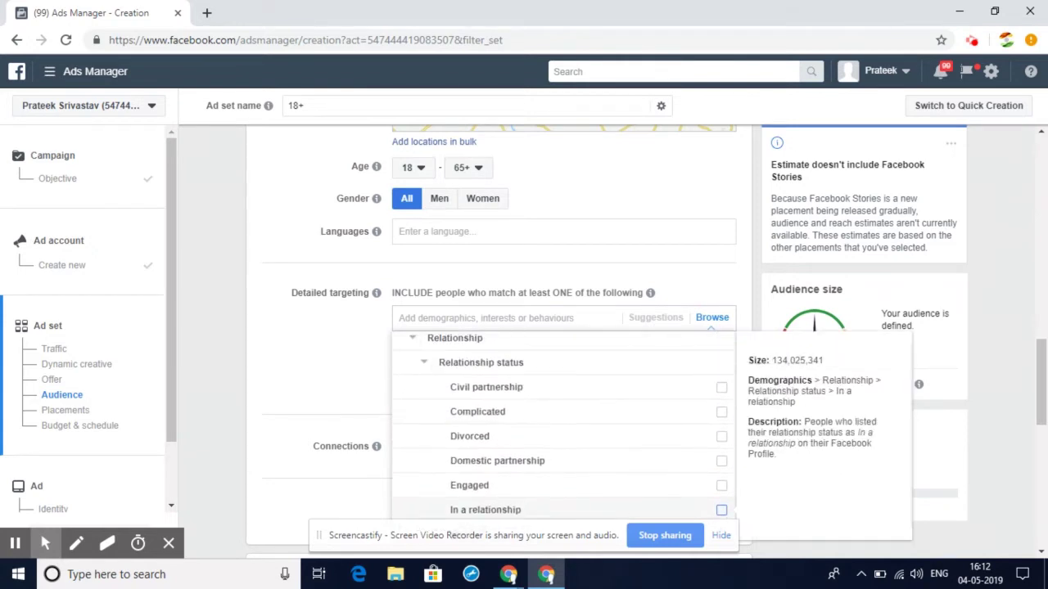
pyautogui.click(412, 338)
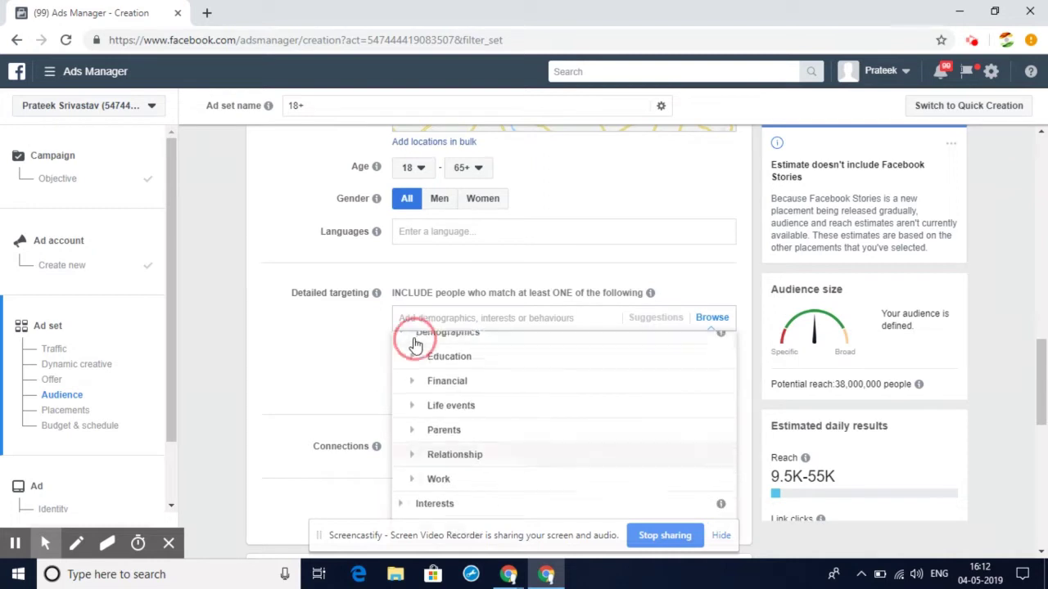
pyautogui.scroll(-1, 453, 418)
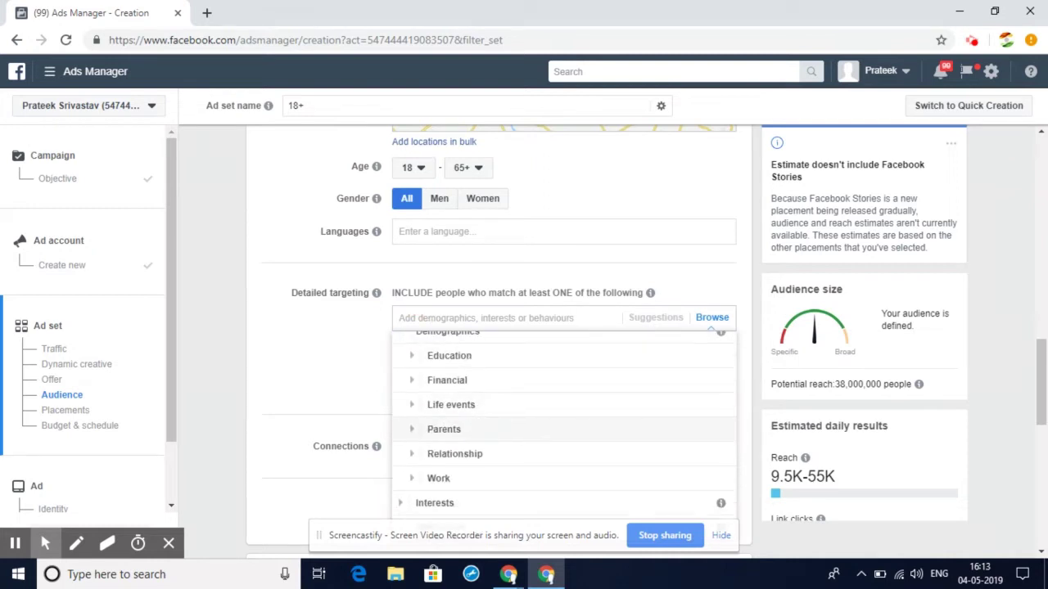
# Step: Add the interest Dogs from Hobbies and activities > Pets to the detailed targeting
pyautogui.click(401, 502)
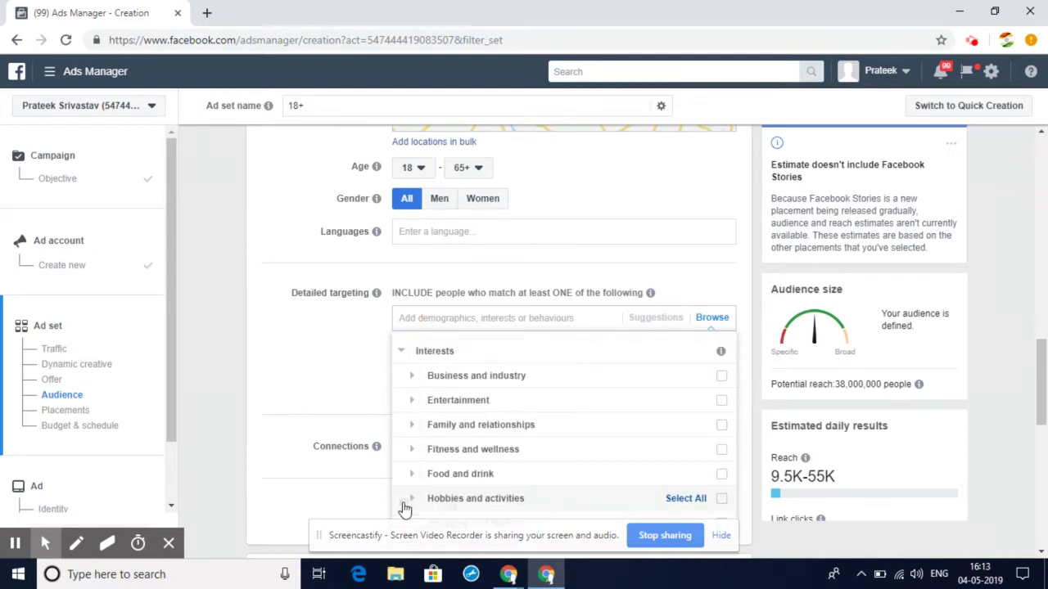
pyautogui.scroll(-2, 469, 443)
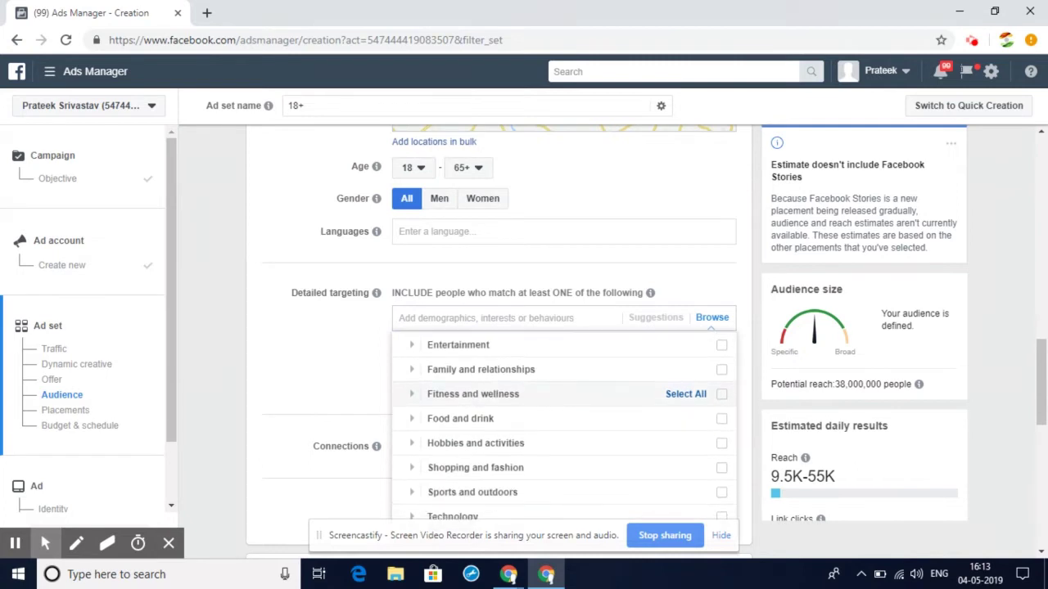
pyautogui.click(415, 446)
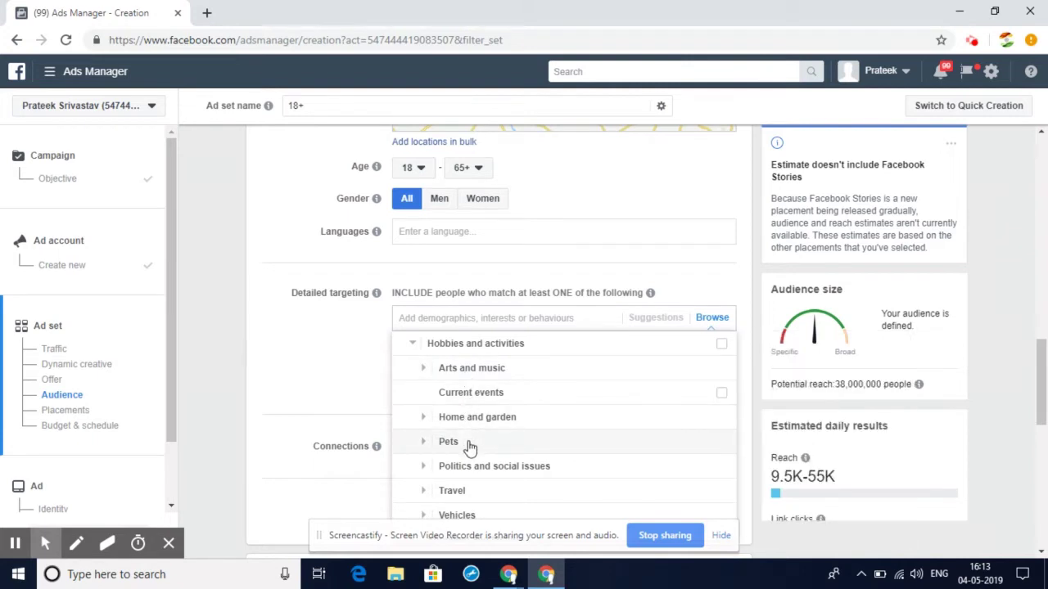
pyautogui.click(425, 443)
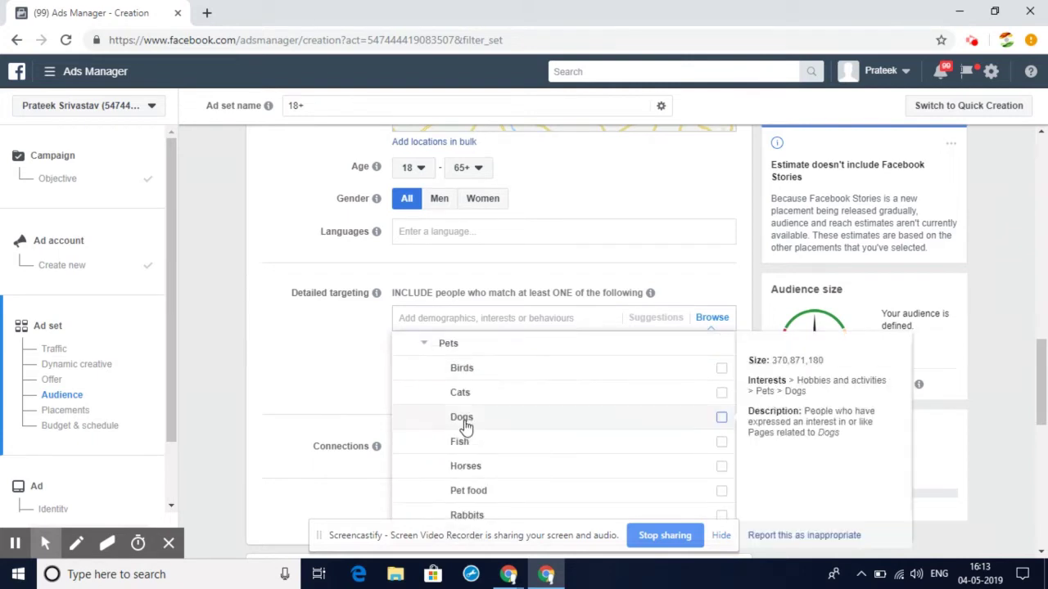
pyautogui.click(721, 418)
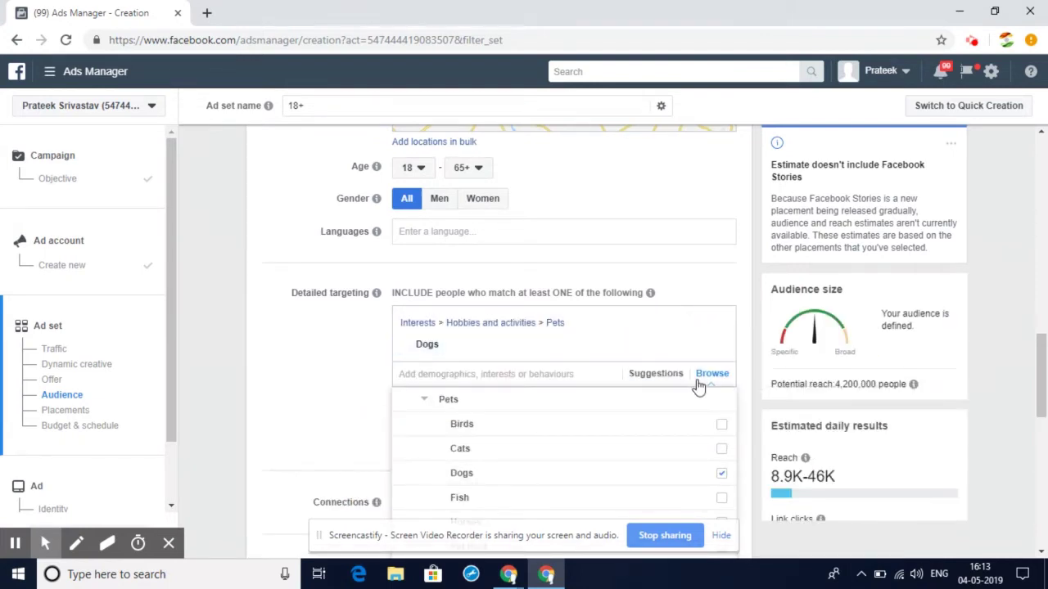
pyautogui.moveTo(833, 385); pyautogui.dragTo(900, 386)
pyautogui.click(890, 370)
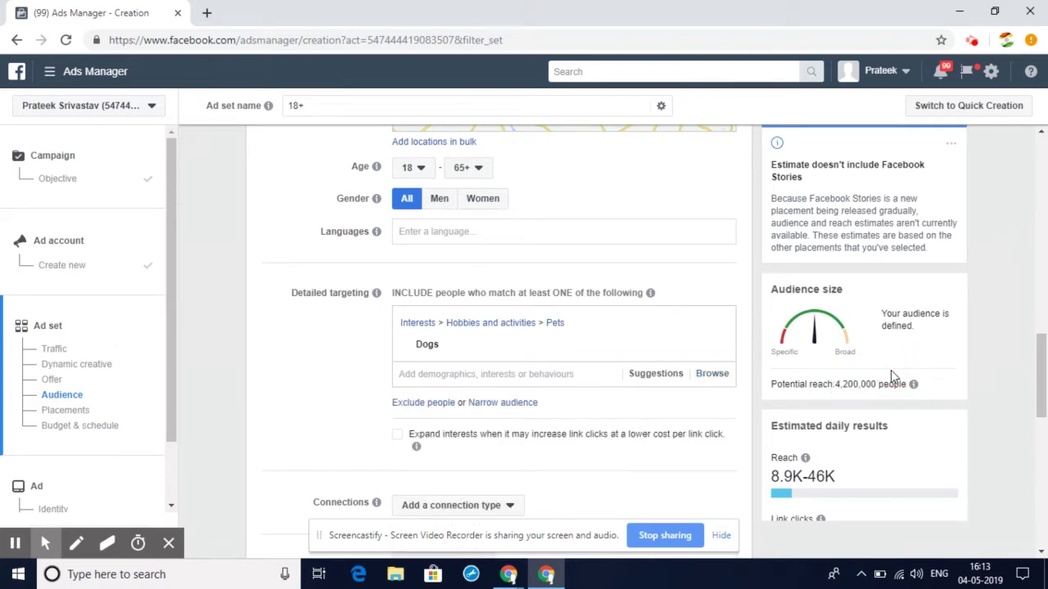
# Step: Save the defined audience under the name "Targeting Interest - Dogs"
pyautogui.scroll(-1, 891, 370)
pyautogui.scroll(-1, 865, 324)
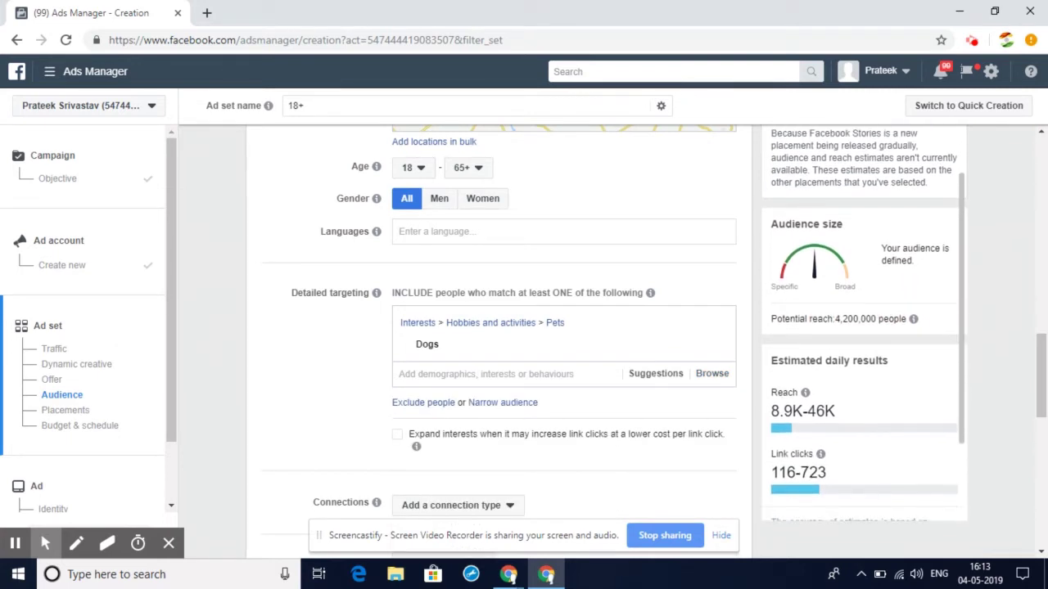
pyautogui.scroll(-2, 743, 442)
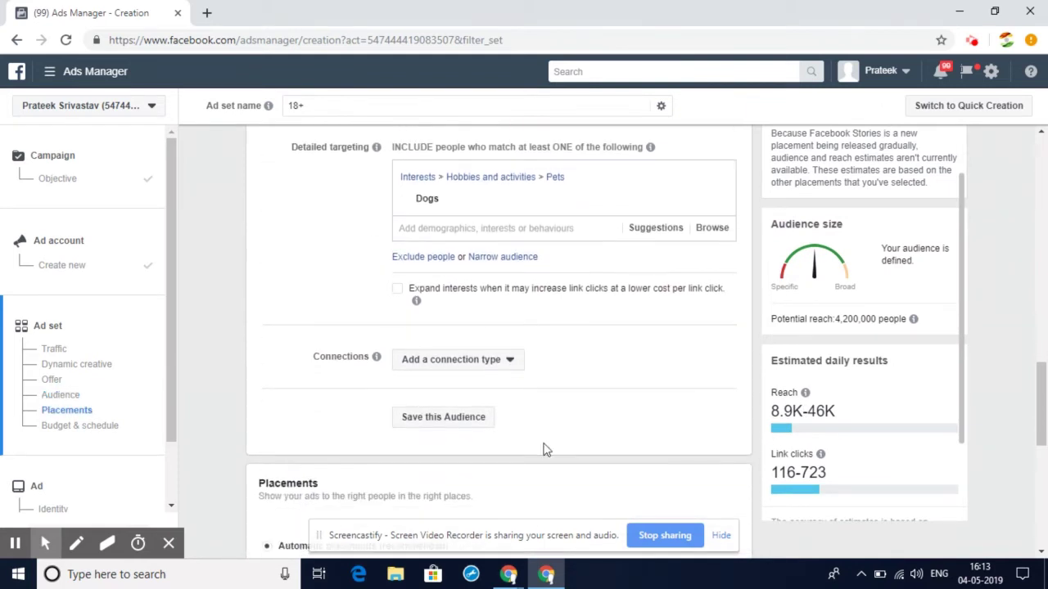
pyautogui.click(482, 421)
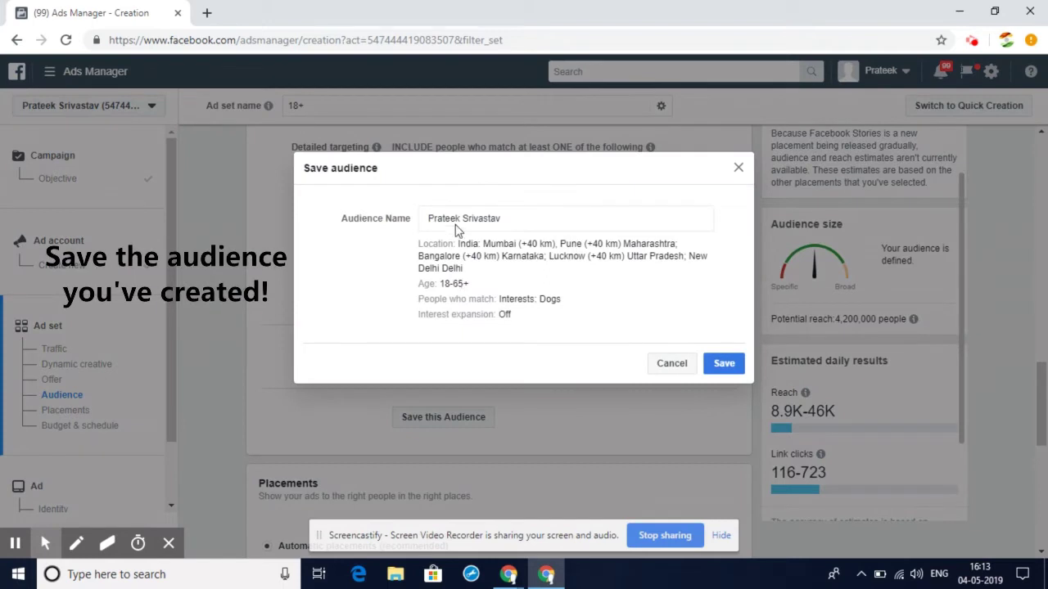
pyautogui.tripleClick(456, 221)
pyautogui.write('T')
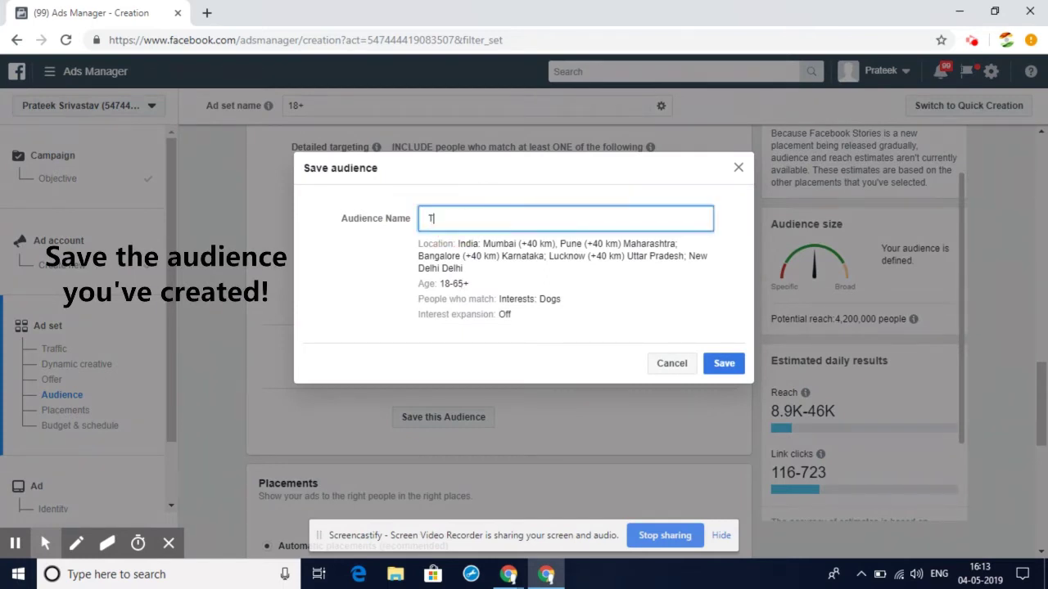
pyautogui.write('argeting F')
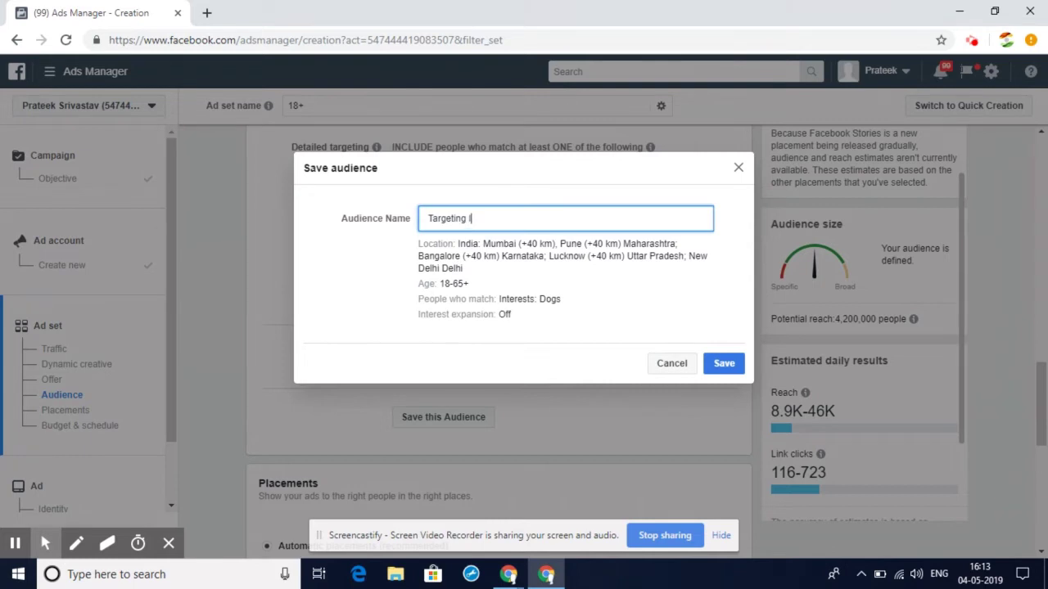
pyautogui.write('nterest - Dogs')
pyautogui.click(733, 369)
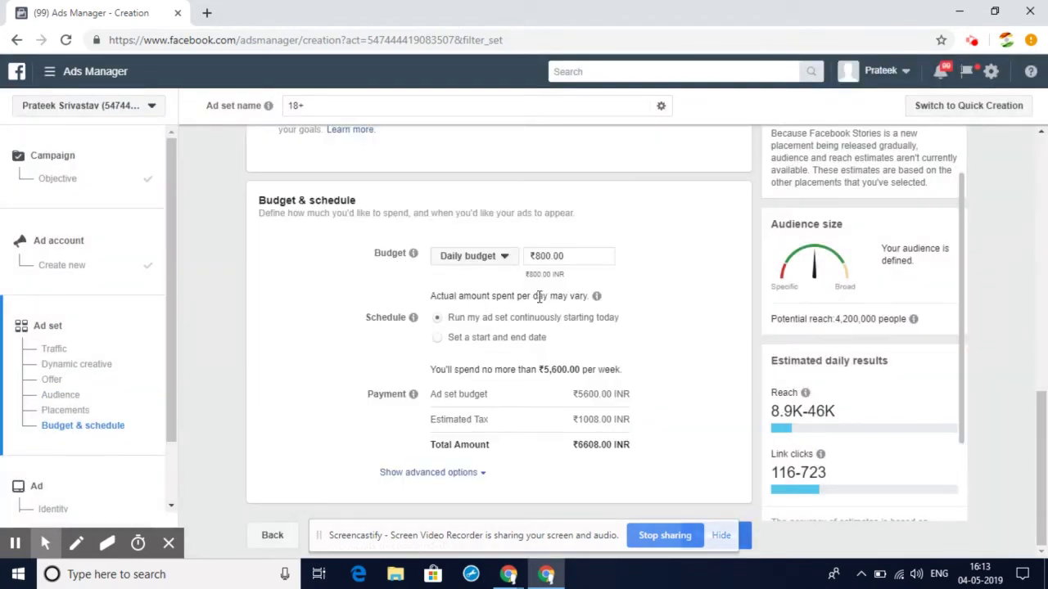
# Step: Keep the daily budget type and set the ad set's budget to ₹2,000.00
pyautogui.click(505, 256)
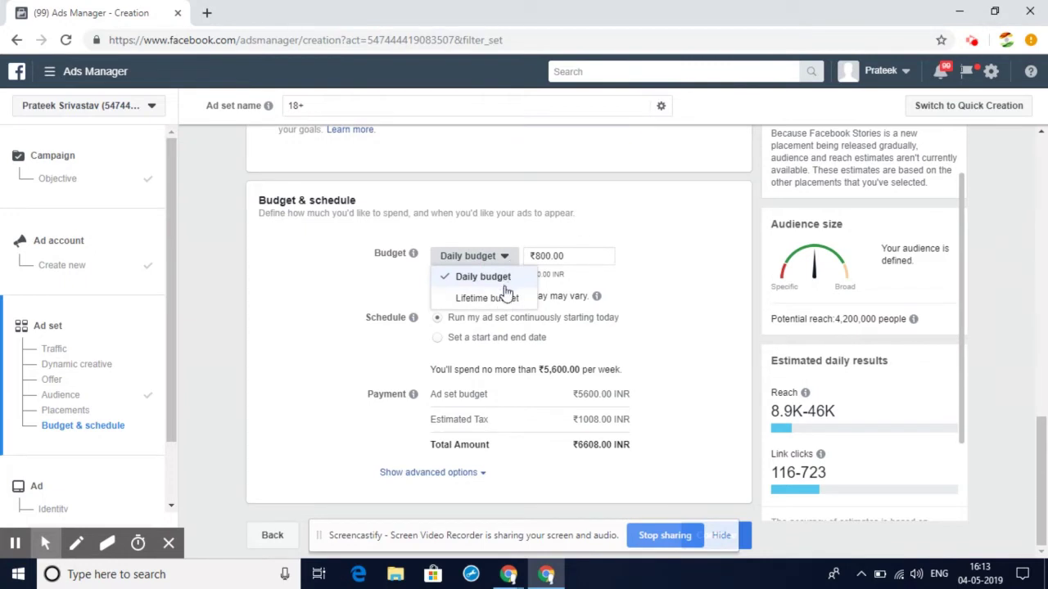
pyautogui.click(551, 256)
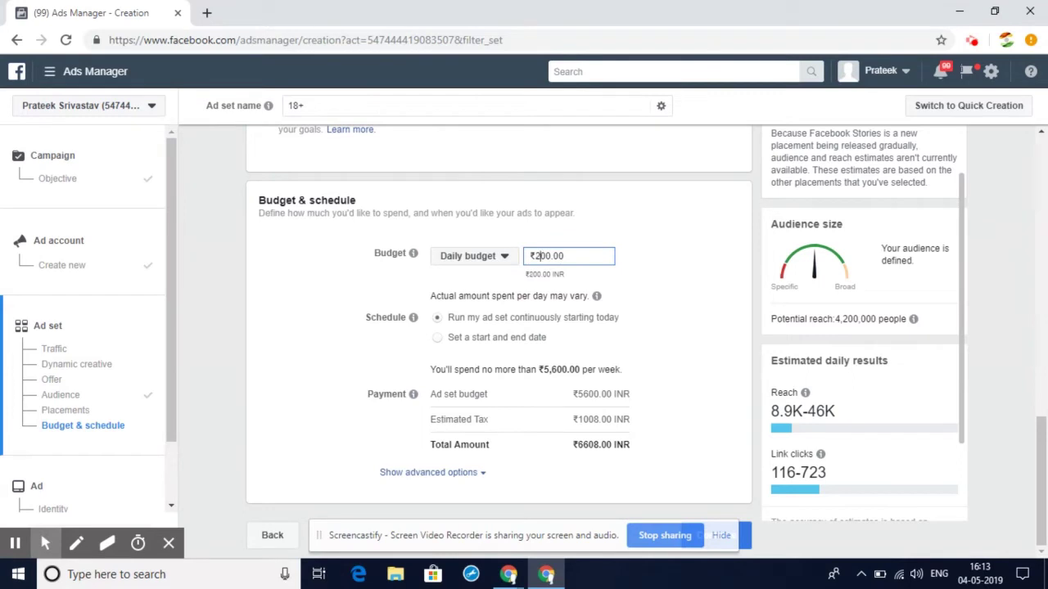
pyautogui.write('0')
pyautogui.click(651, 303)
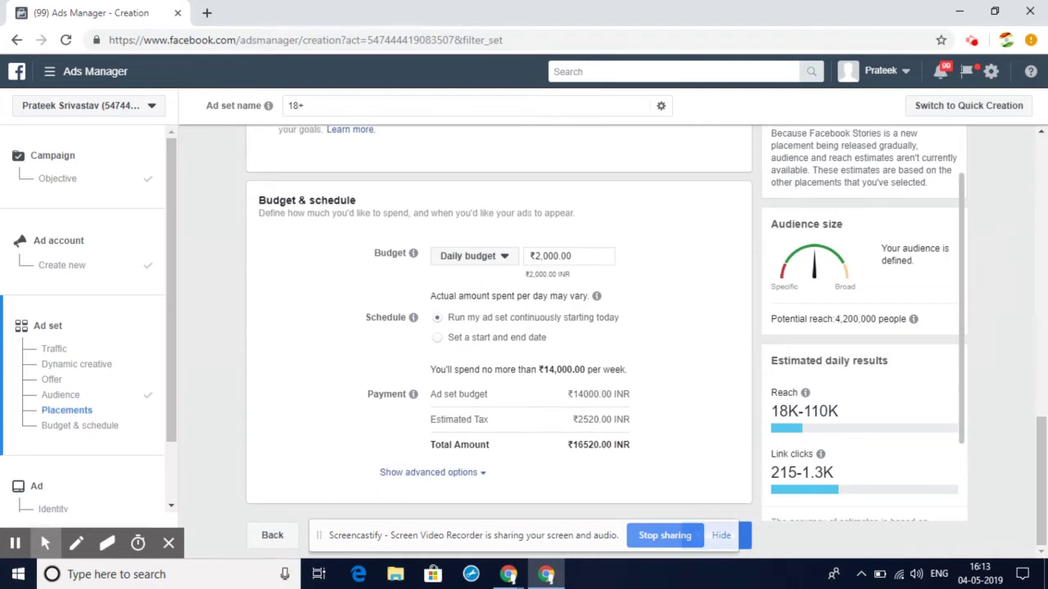
# Step: Hide the screen-sharing notice, check the estimated tax and continue from the ad set to the ad setup
pyautogui.click(722, 536)
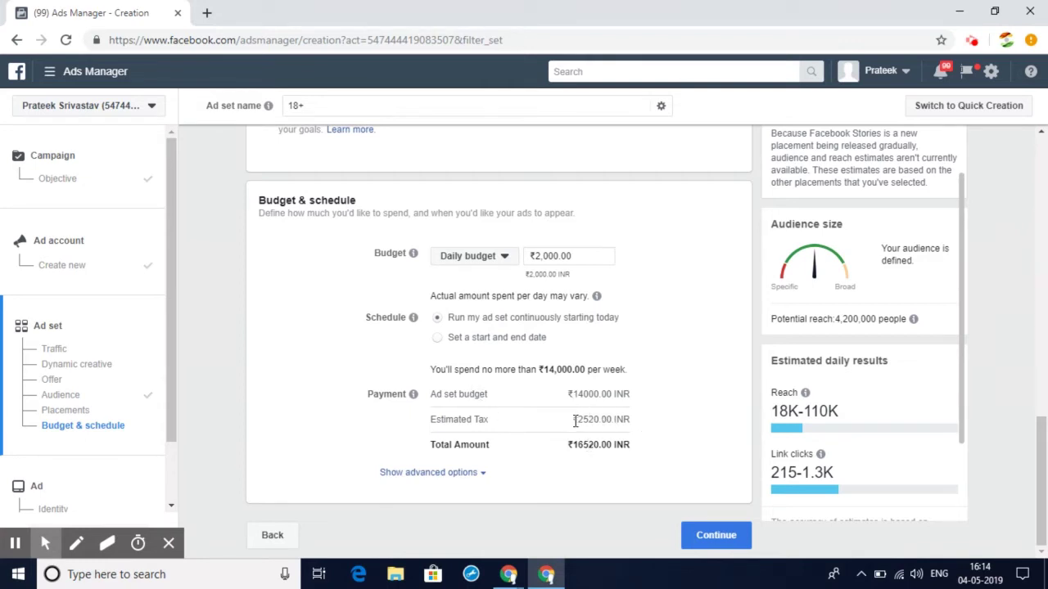
pyautogui.moveTo(575, 420); pyautogui.dragTo(630, 424)
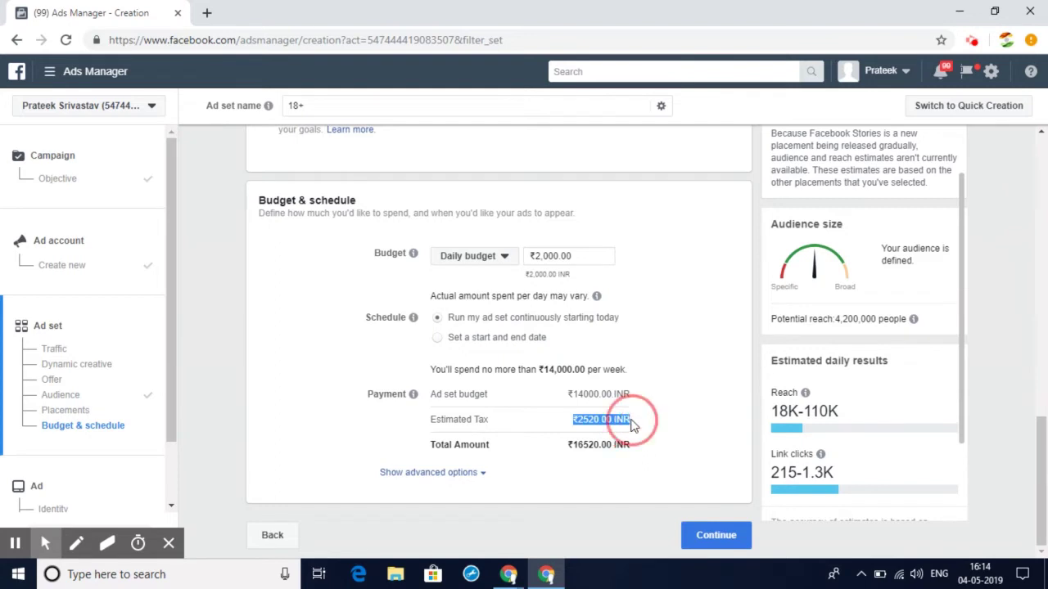
pyautogui.click(630, 424)
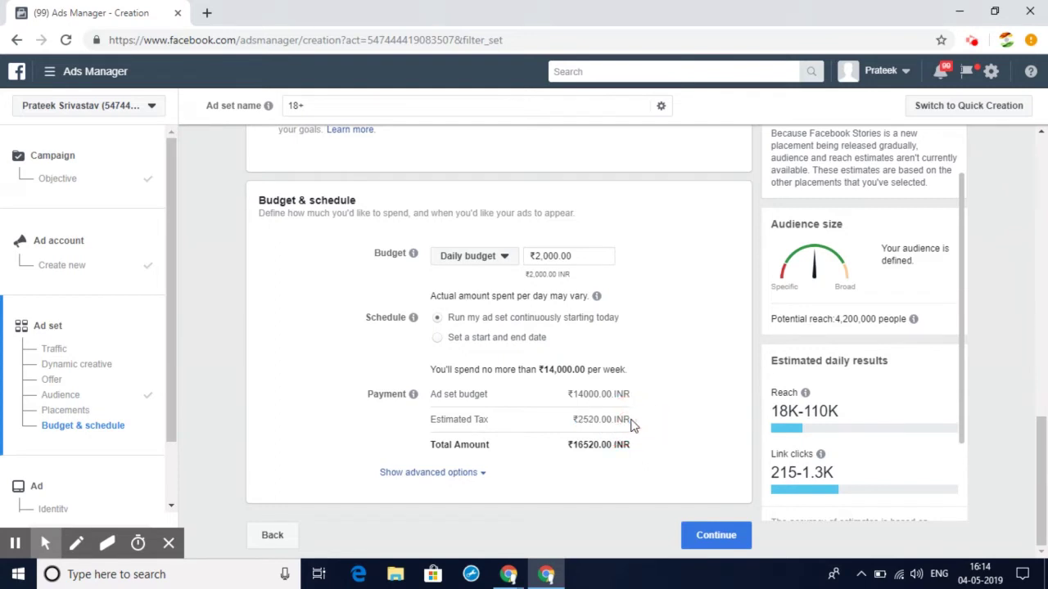
pyautogui.click(716, 535)
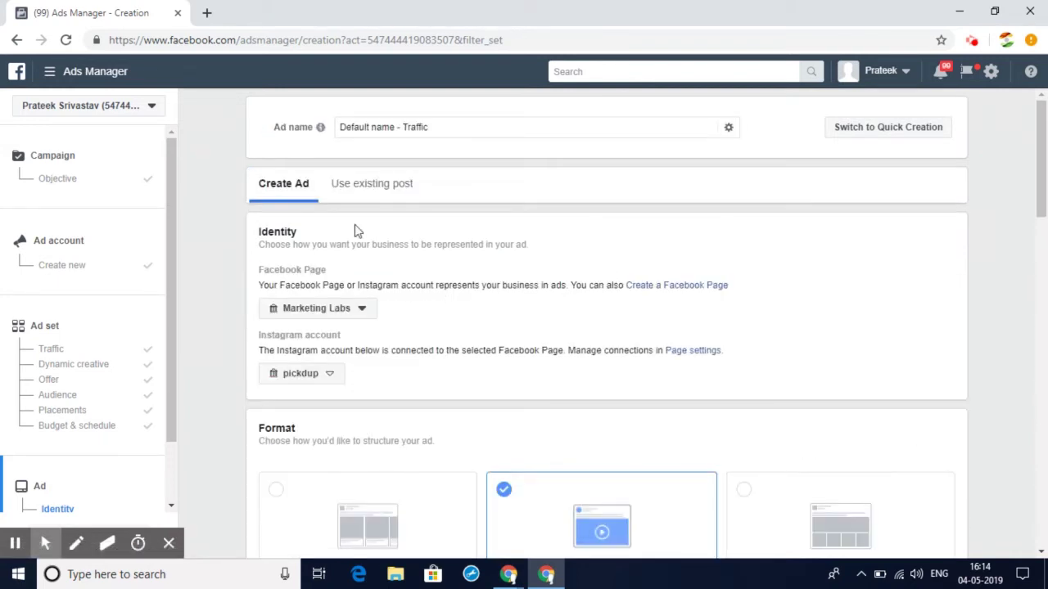
# Step: Check the available Facebook Pages and keep Marketing Labs as the ad's identity
pyautogui.click(363, 311)
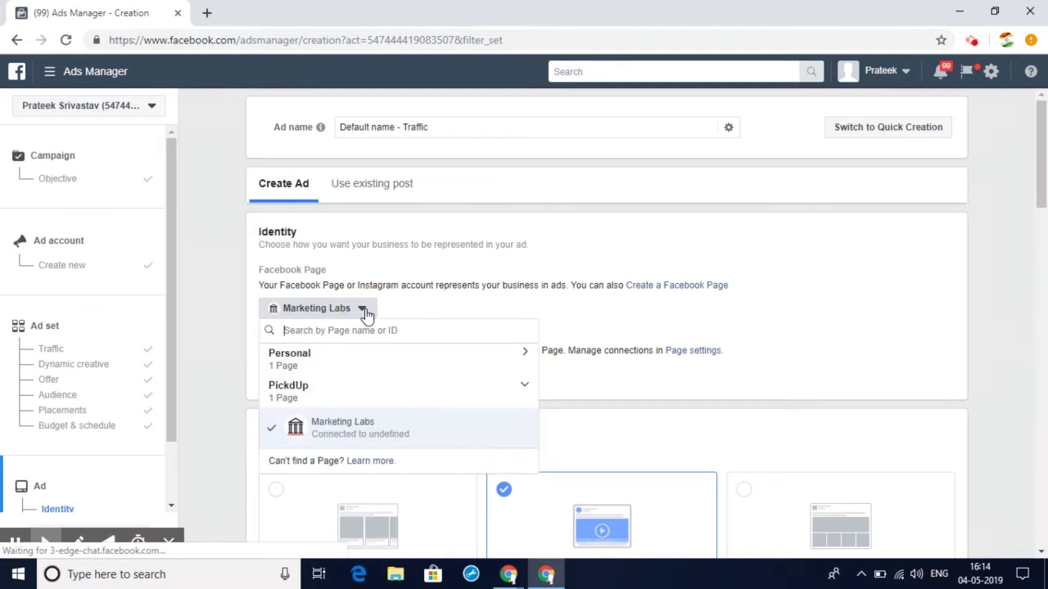
pyautogui.click(478, 273)
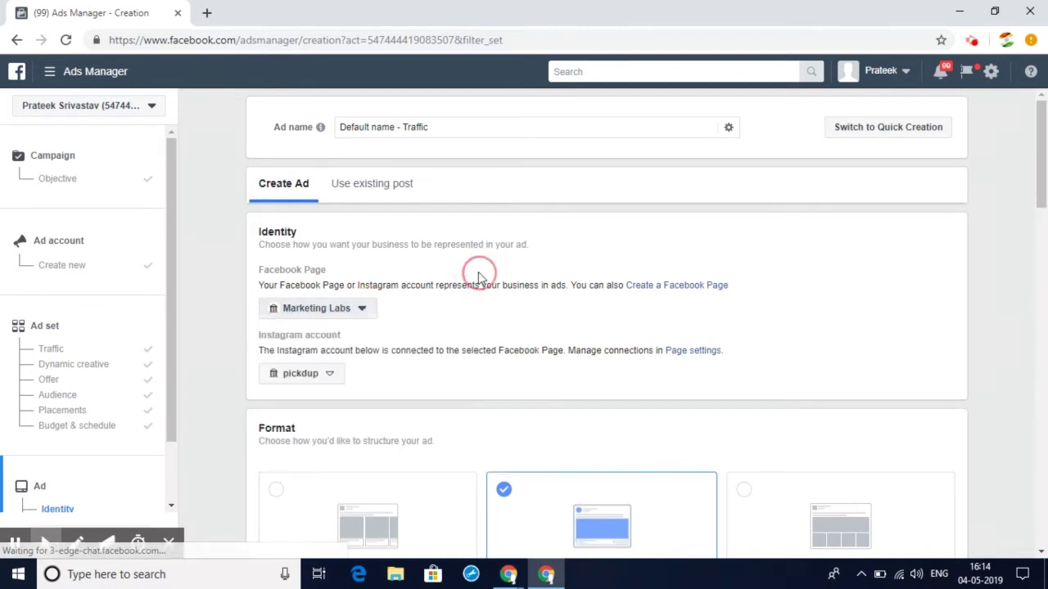
pyautogui.scroll(-1, 478, 272)
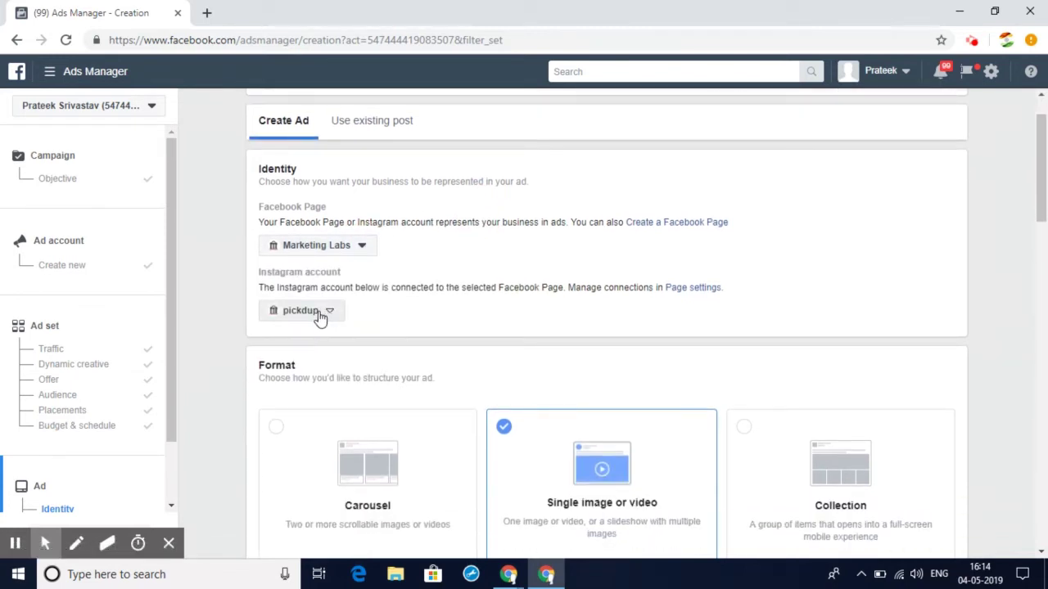
# Step: Postpone the Dell update reminder and set the ad format to Carousel
pyautogui.scroll(-2, 460, 324)
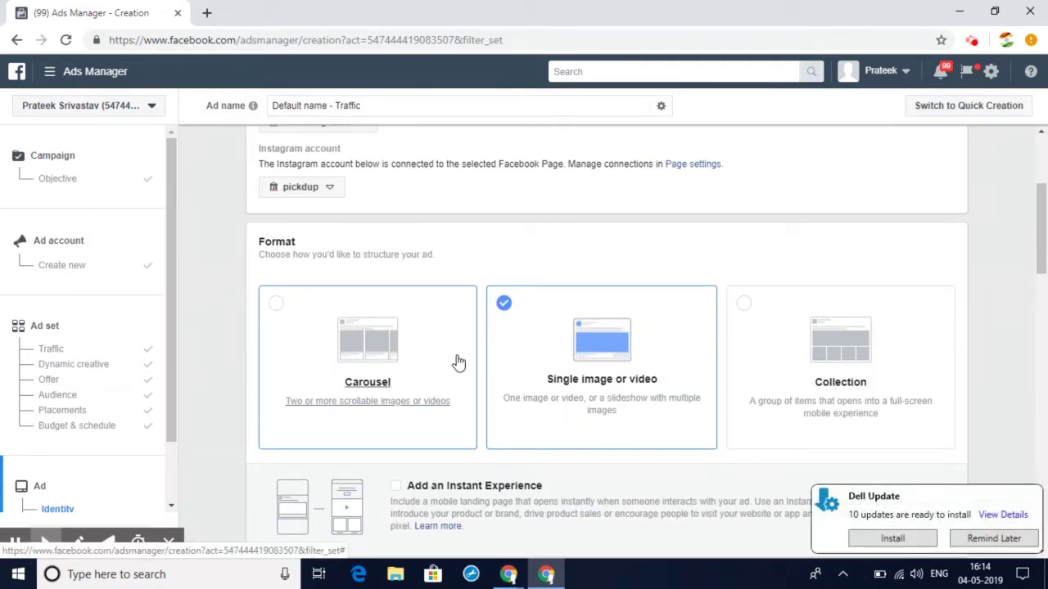
pyautogui.click(972, 538)
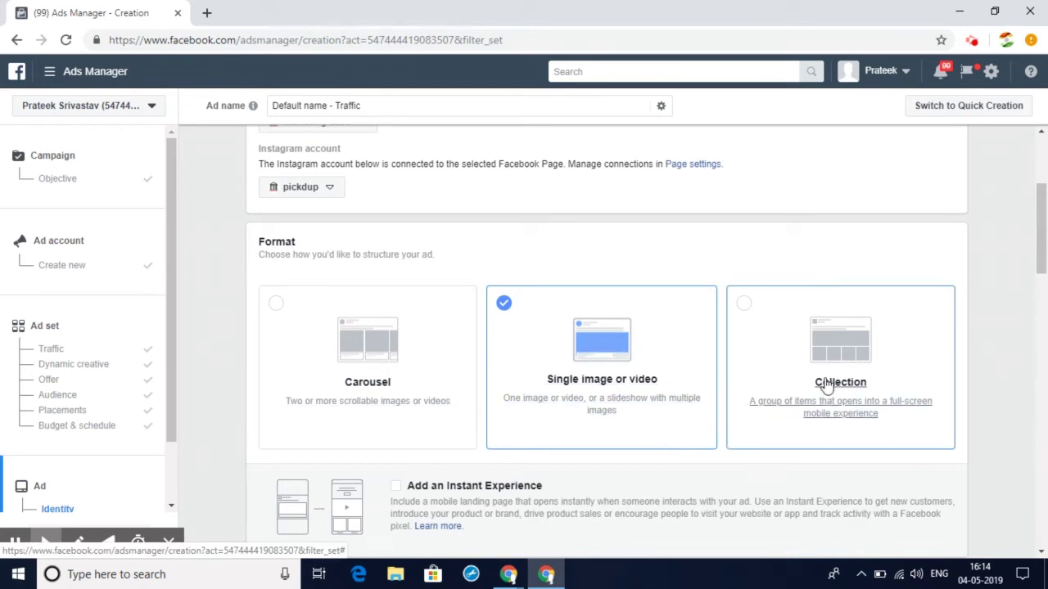
pyautogui.scroll(-1, 824, 379)
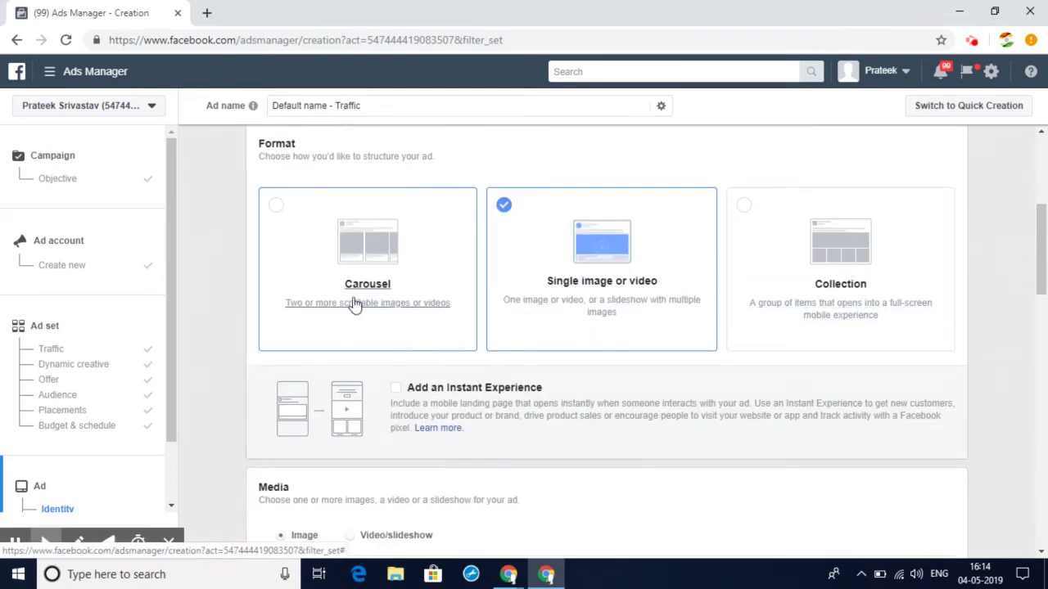
pyautogui.click(276, 209)
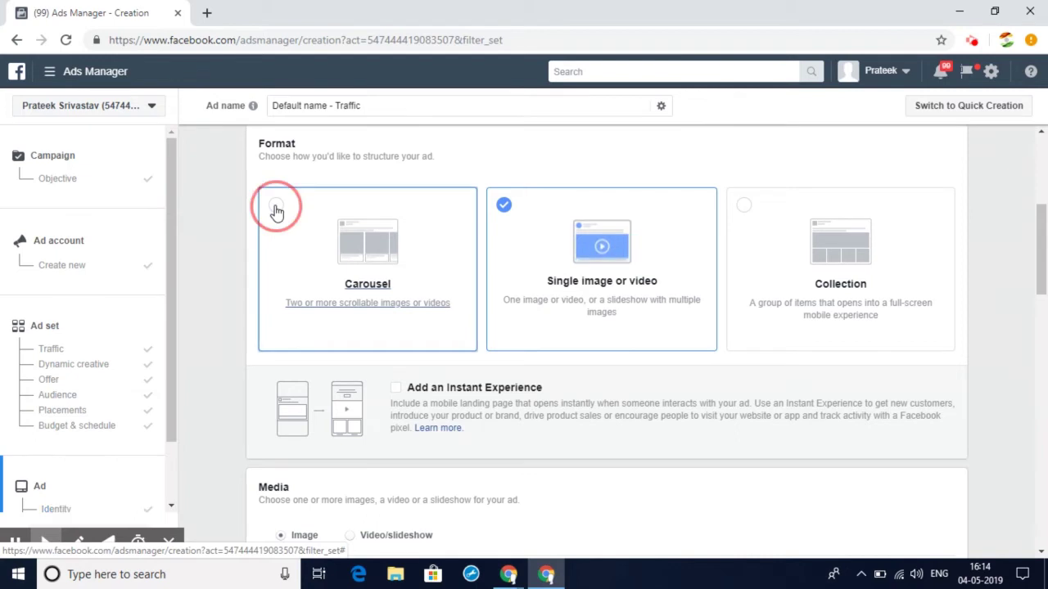
# Step: Enter "Best Food For Dogs" as the carousel ad's main text
pyautogui.scroll(-2, 250, 292)
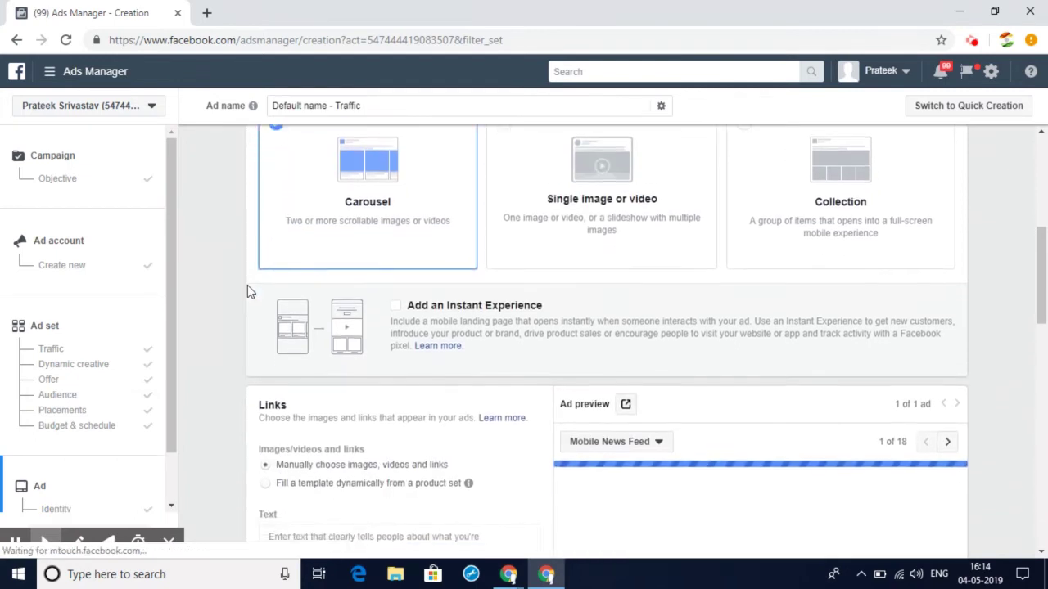
pyautogui.scroll(-2, 248, 285)
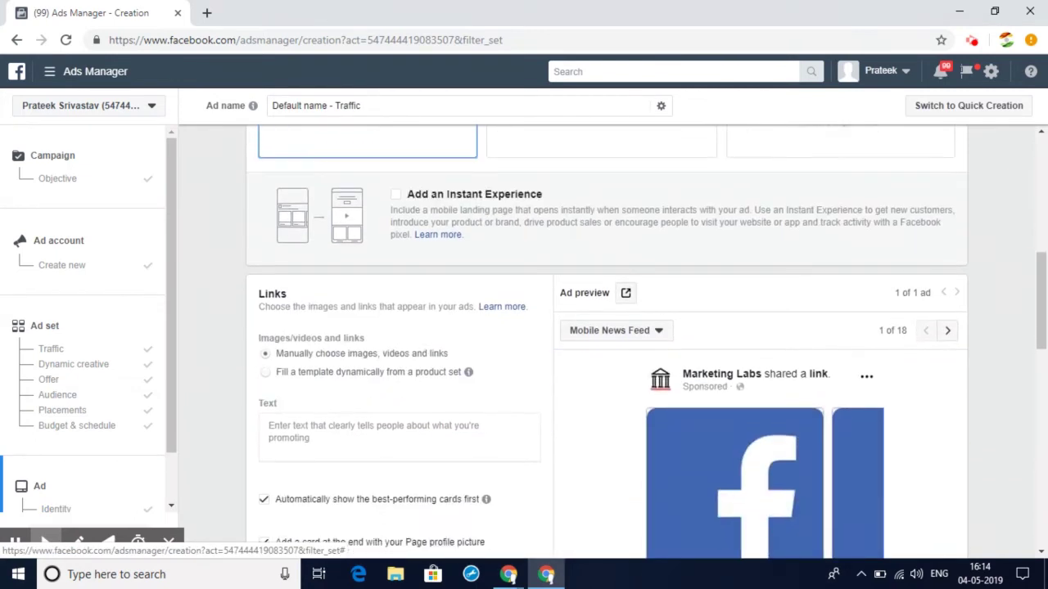
pyautogui.scroll(-1, 247, 285)
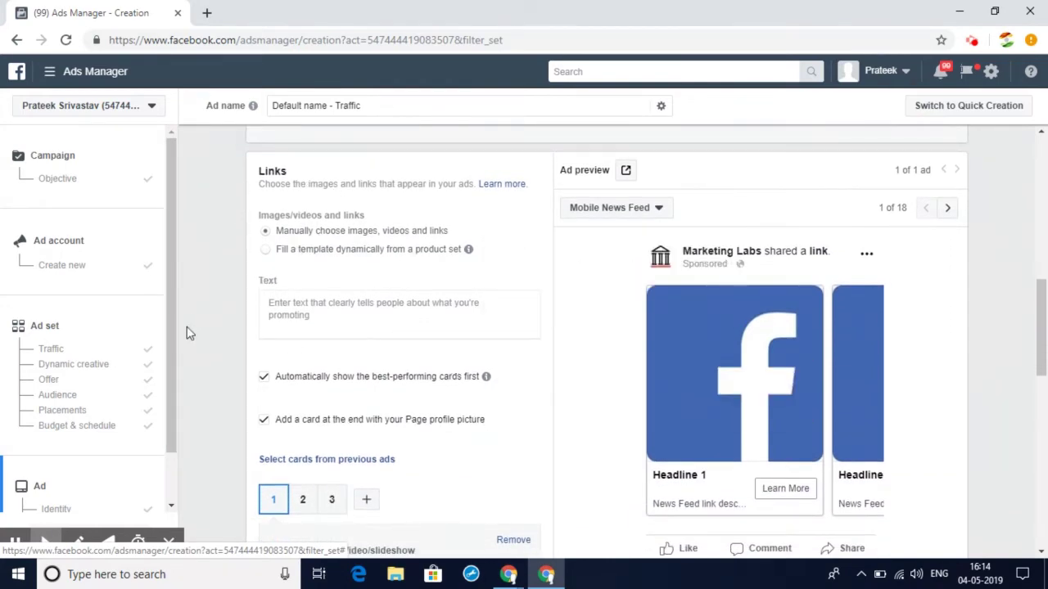
pyautogui.click(280, 311)
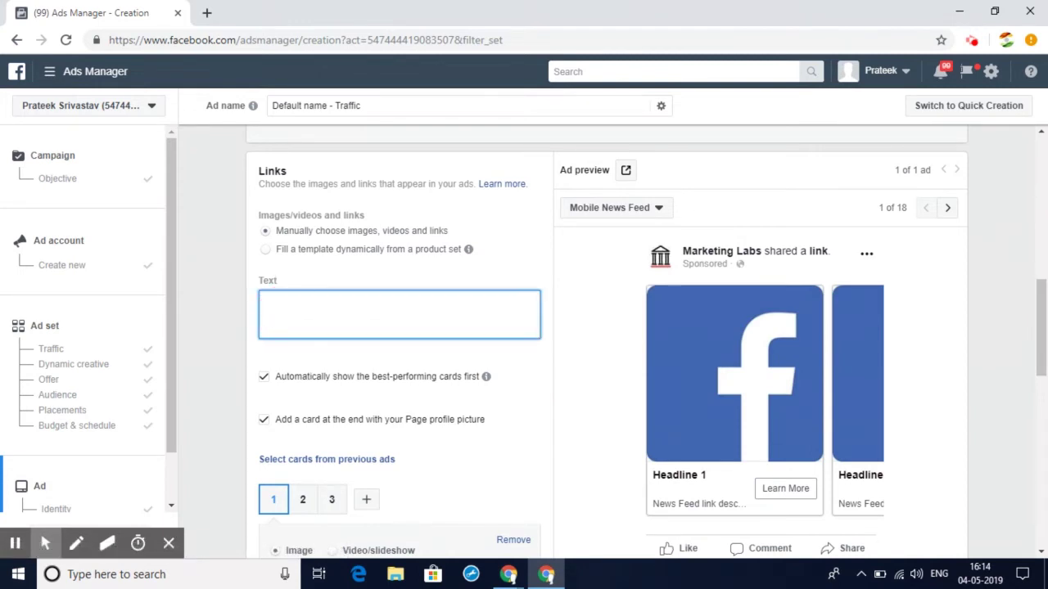
pyautogui.write('Best Food For D')
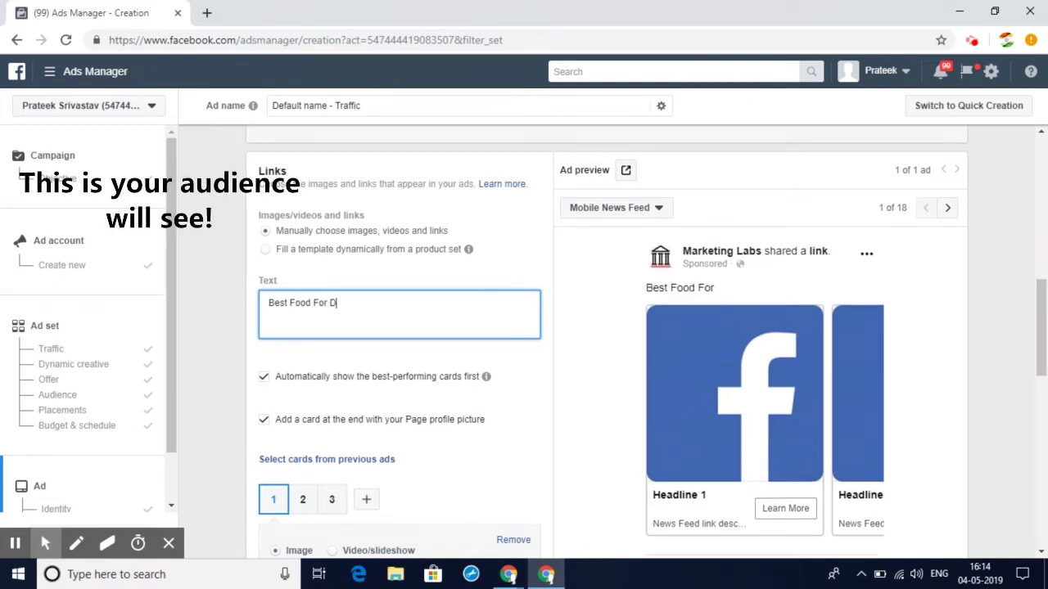
pyautogui.write('ogs')
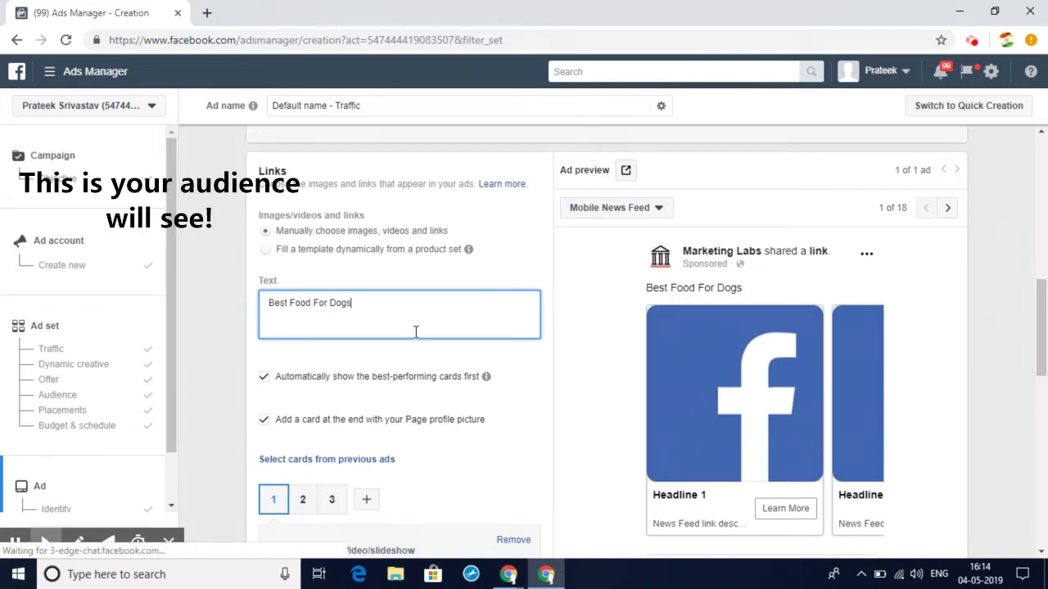
# Step: View the account's image assets for the first carousel card and close them without choosing an image
pyautogui.scroll(-1, 409, 339)
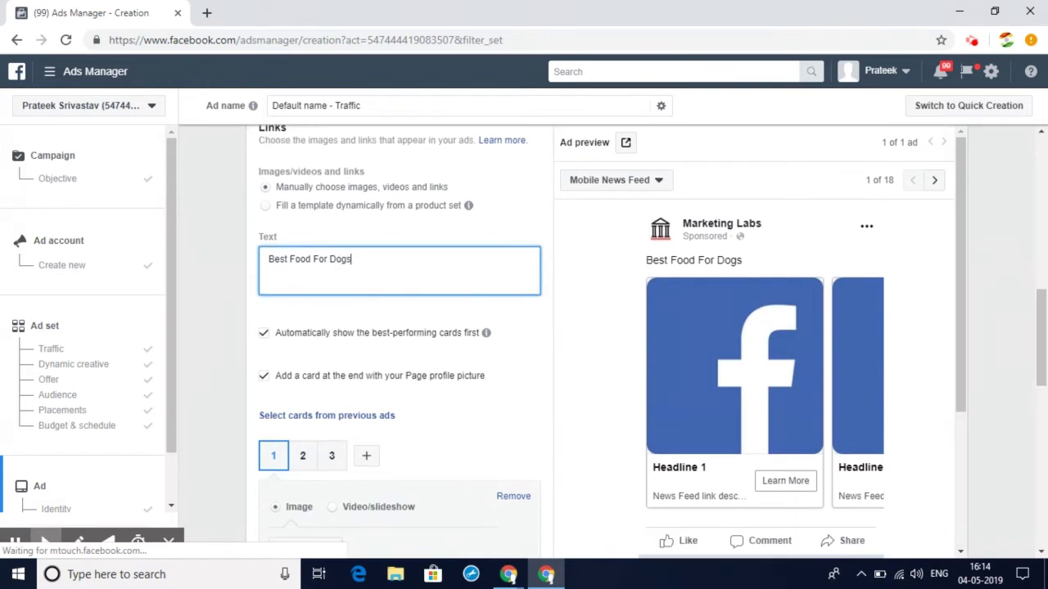
pyautogui.scroll(-3, 400, 328)
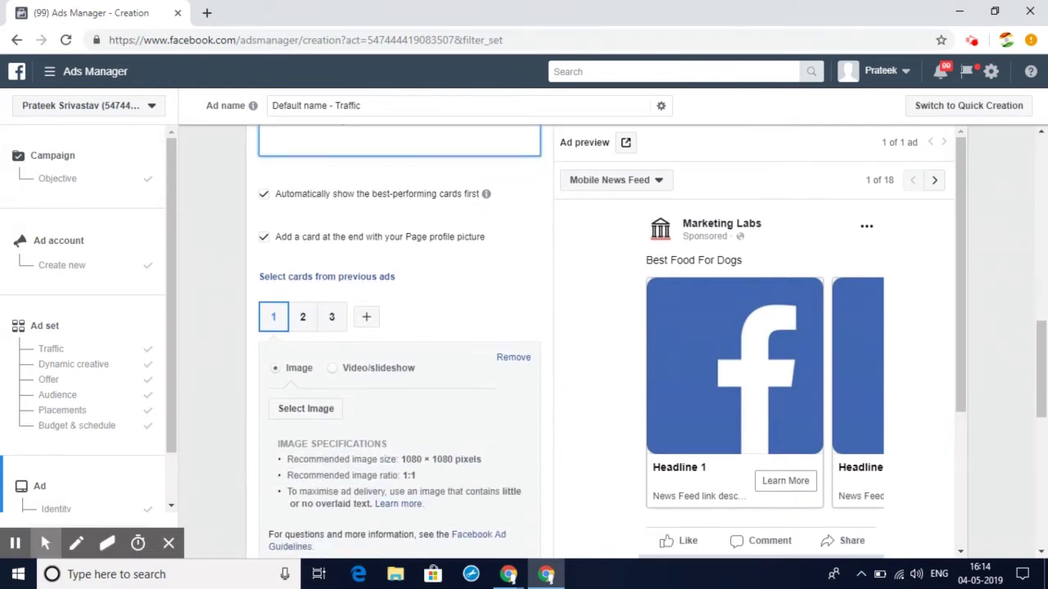
pyautogui.click(312, 412)
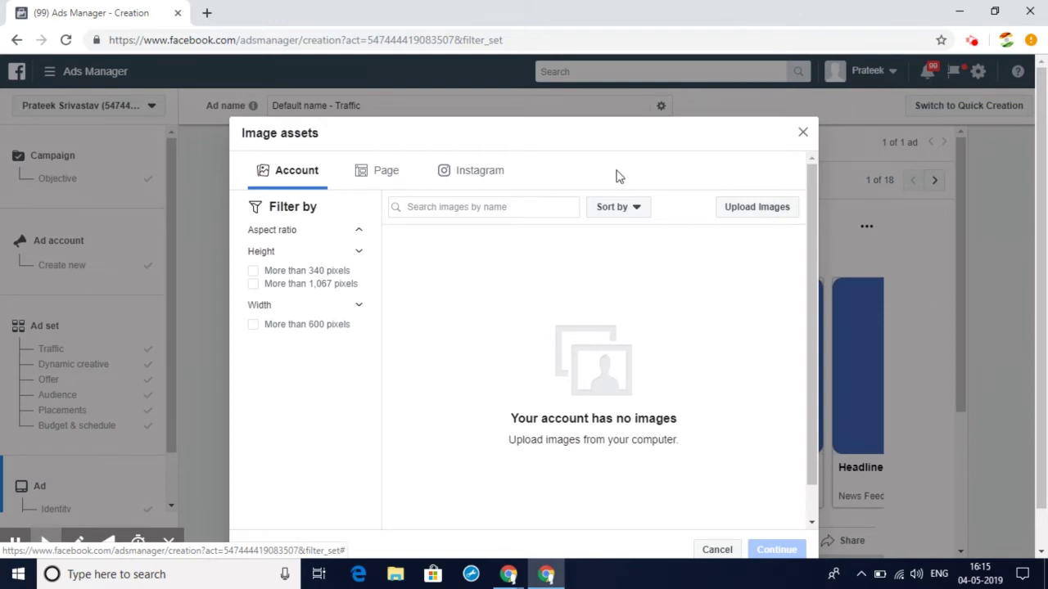
pyautogui.click(802, 131)
# Step: Set the first carousel card's headline to "Dog Food - 20% Off"
pyautogui.scroll(-1, 573, 293)
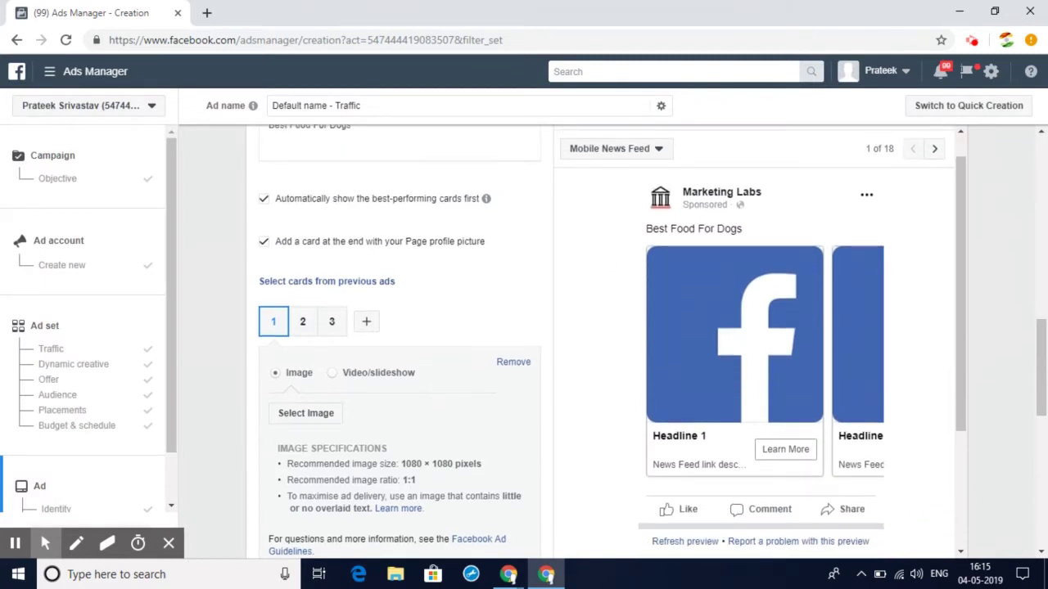
pyautogui.scroll(-1, 494, 311)
pyautogui.scroll(-1, 457, 422)
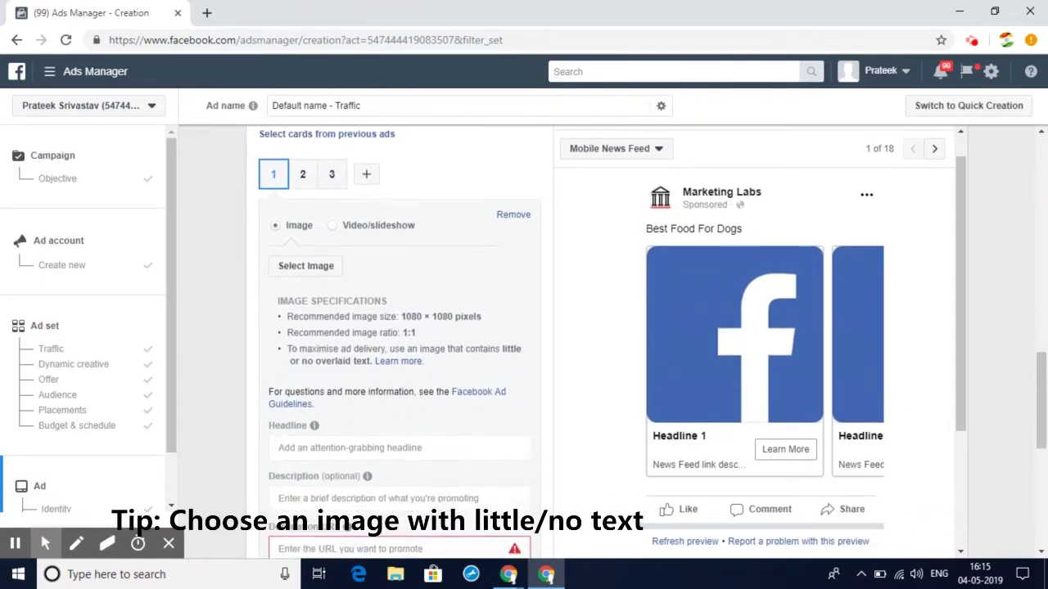
pyautogui.click(431, 441)
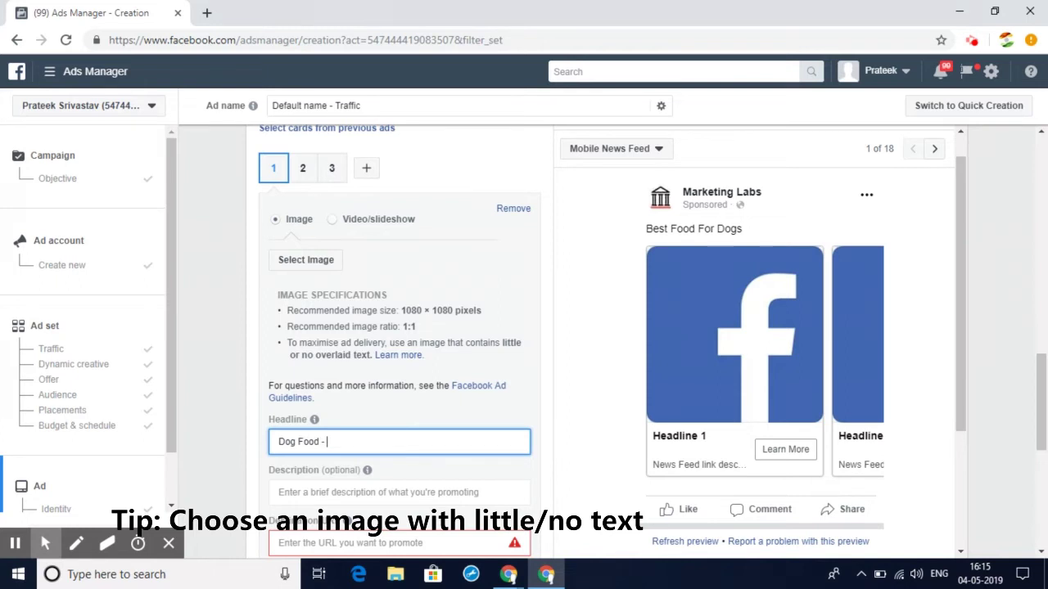
pyautogui.write('Dog Food - 20%')
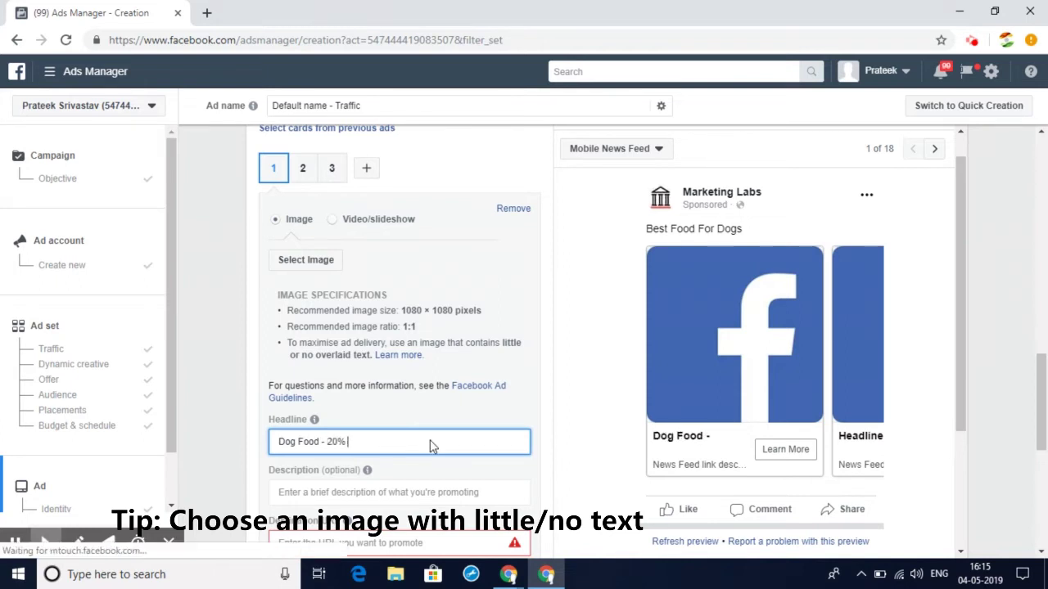
pyautogui.write(' Off')
# Step: Fill in the first card's description with "Best Food For Dogs"
pyautogui.scroll(-2, 430, 440)
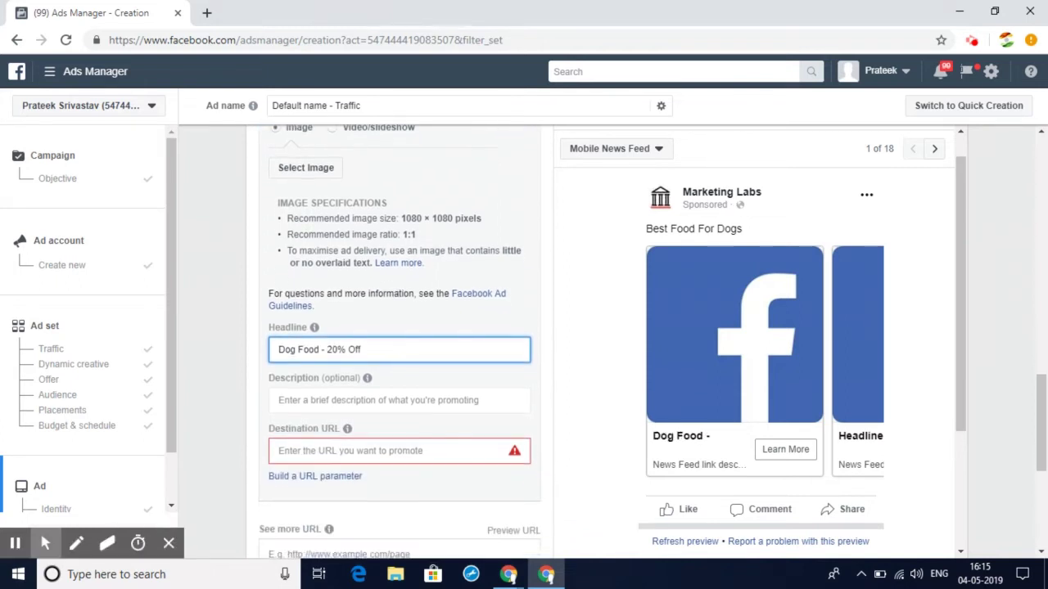
pyautogui.click(342, 402)
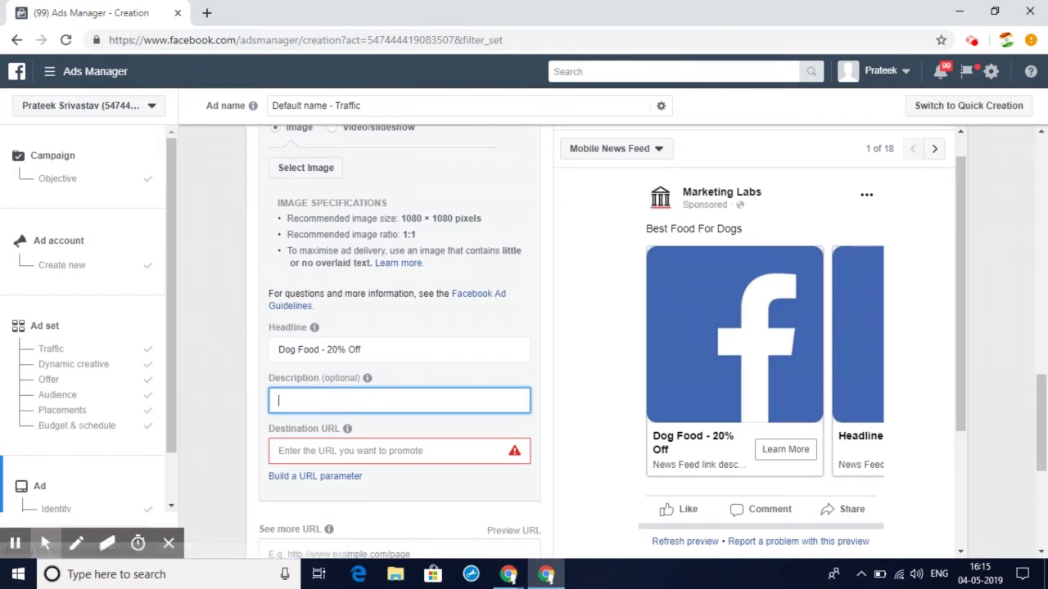
pyautogui.write('Best F')
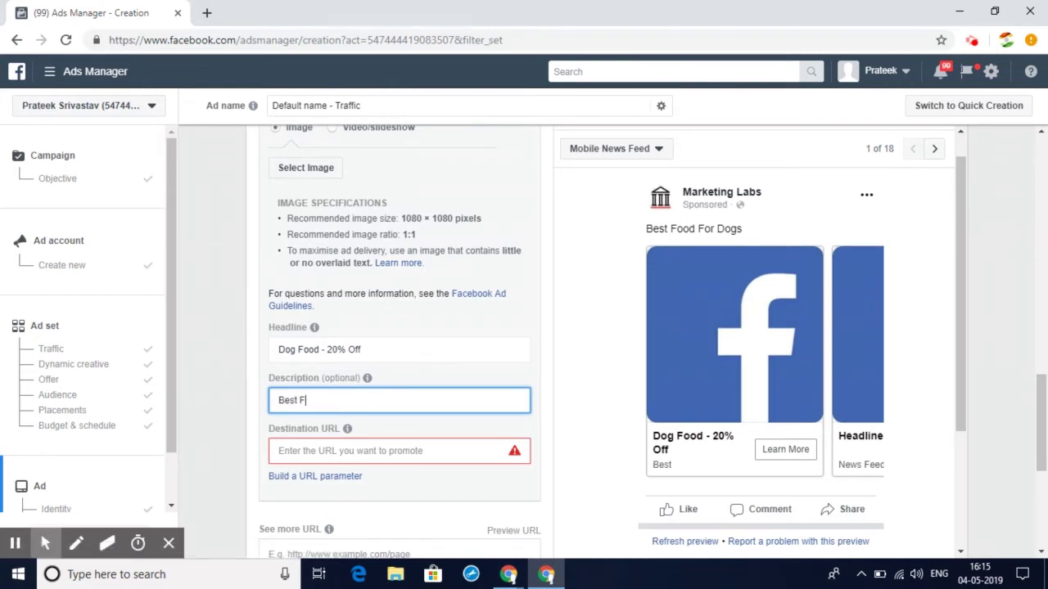
pyautogui.write('ood For Dogs')
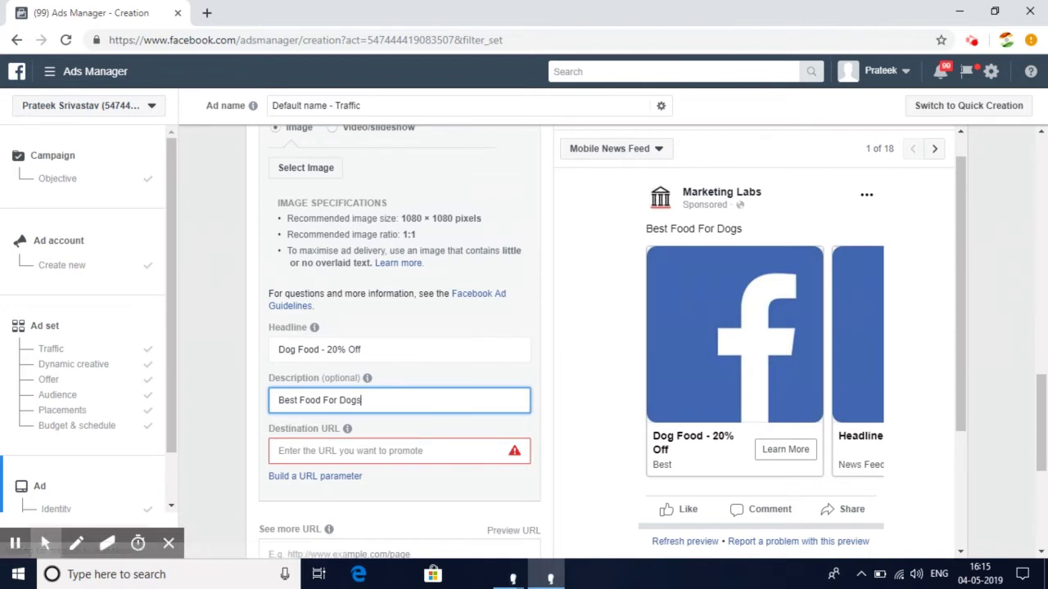
pyautogui.scroll(-1, 399, 343)
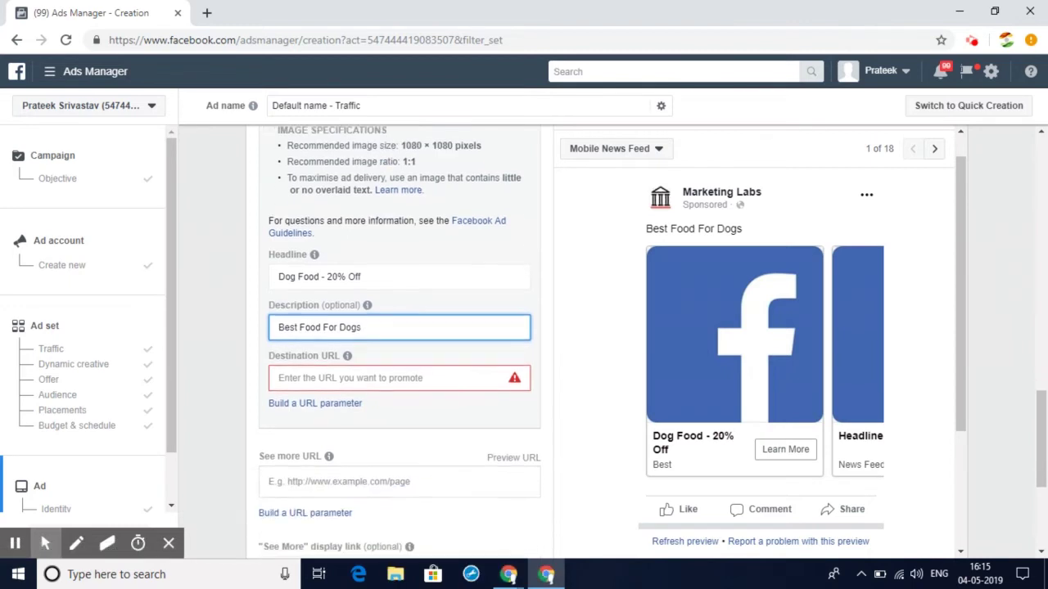
pyautogui.click(333, 374)
pyautogui.write('www')
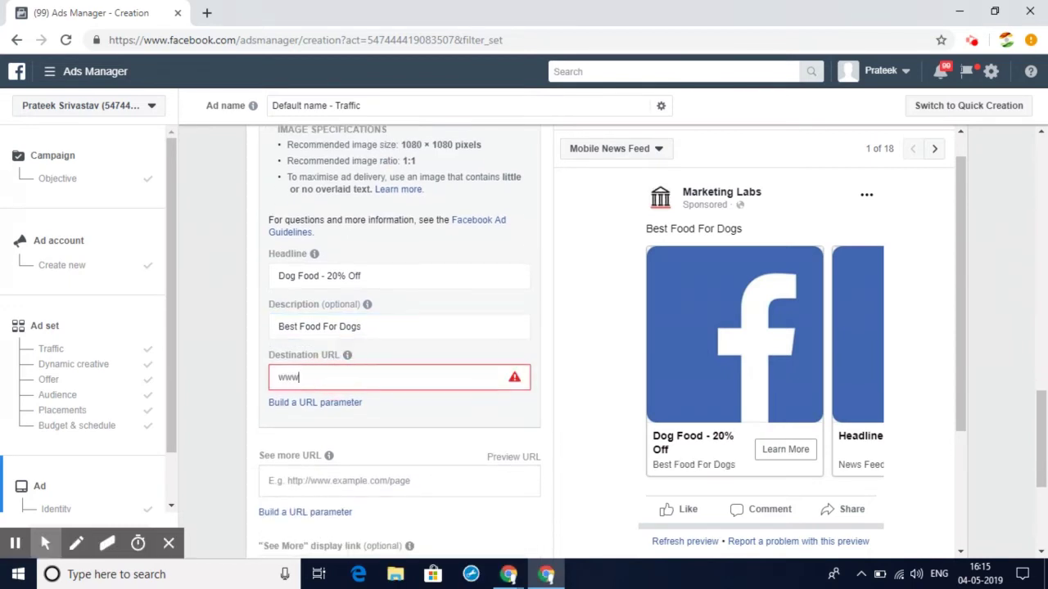
pyautogui.write('.bestdogfood.com')
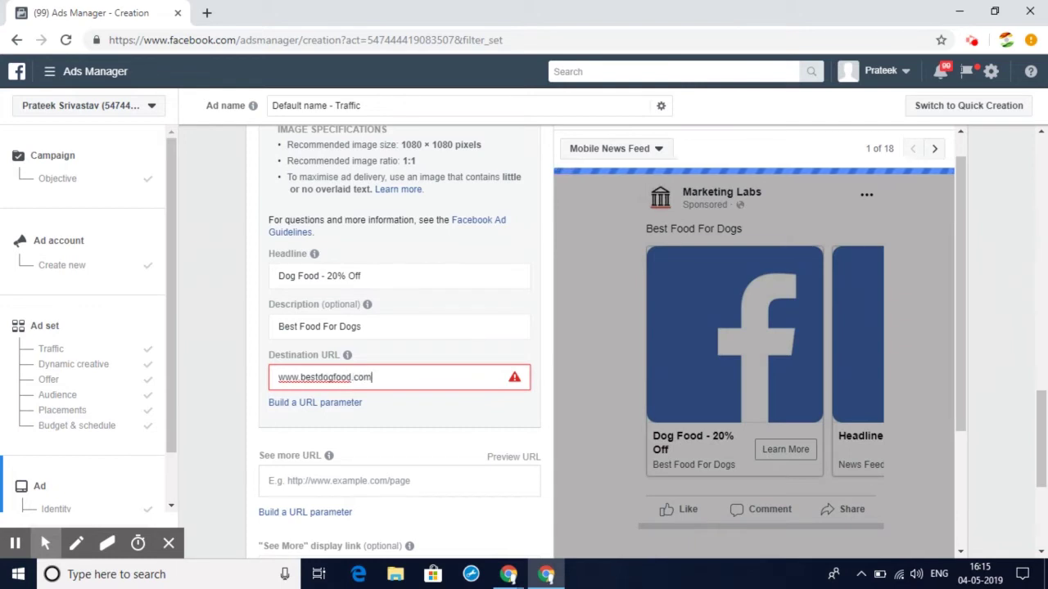
pyautogui.click(251, 381)
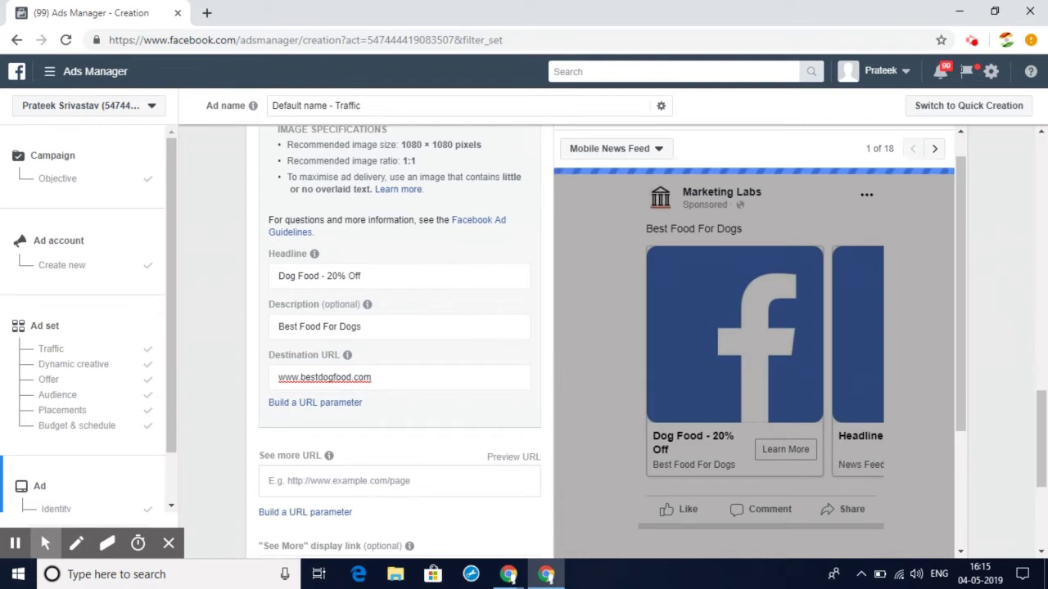
pyautogui.click(237, 360)
# Step: Review the carousel ad's format, text and card settings, and examine the first card in the Mobile News Feed preview
pyautogui.scroll(1, 236, 366)
pyautogui.scroll(4, 400, 344)
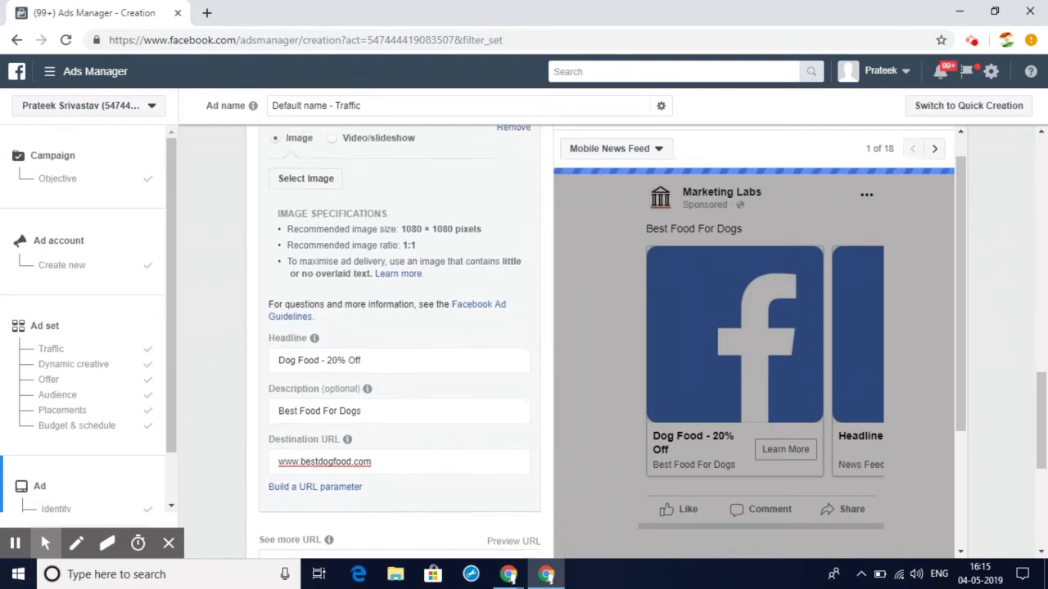
pyautogui.scroll(5, 400, 344)
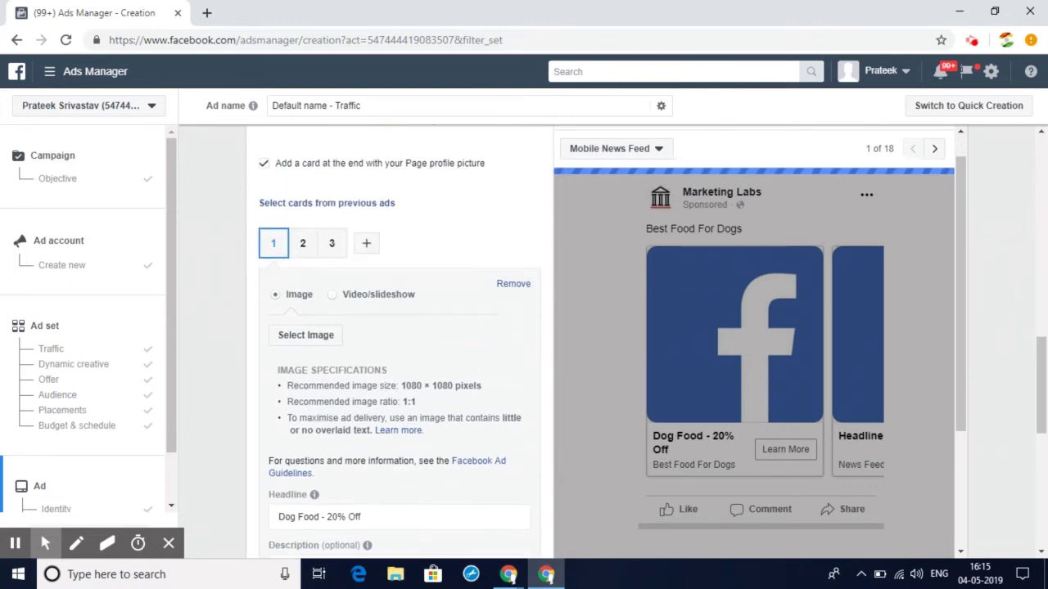
pyautogui.scroll(5, 400, 344)
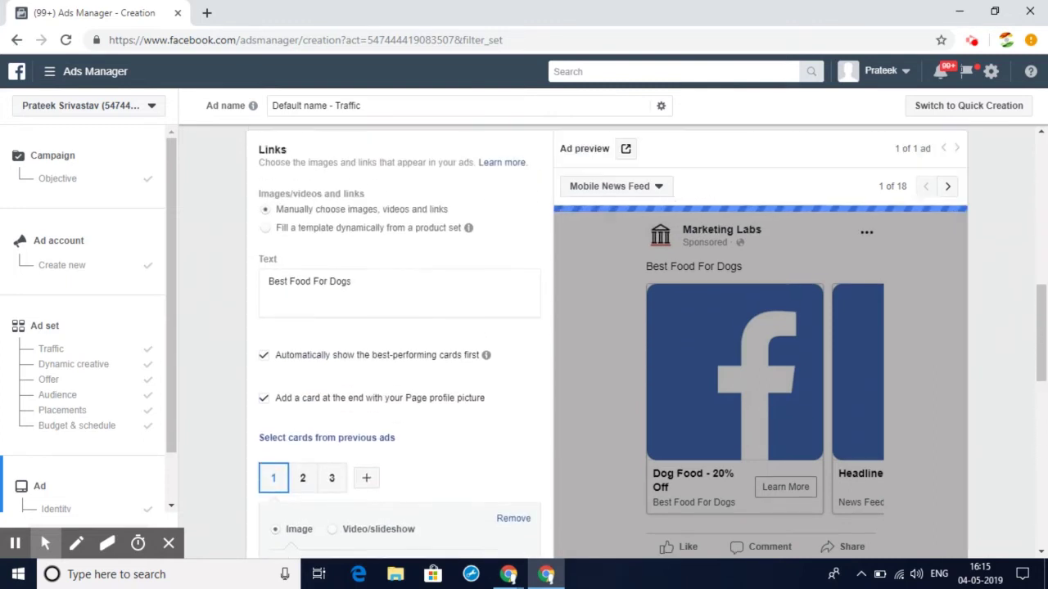
pyautogui.scroll(5, 606, 342)
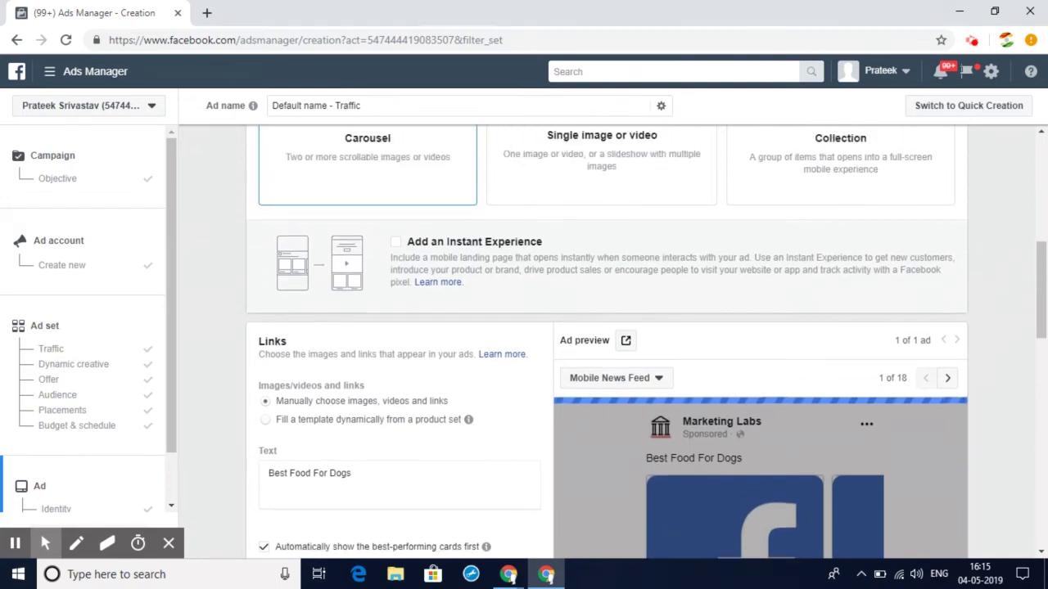
pyautogui.scroll(-9, 288, 407)
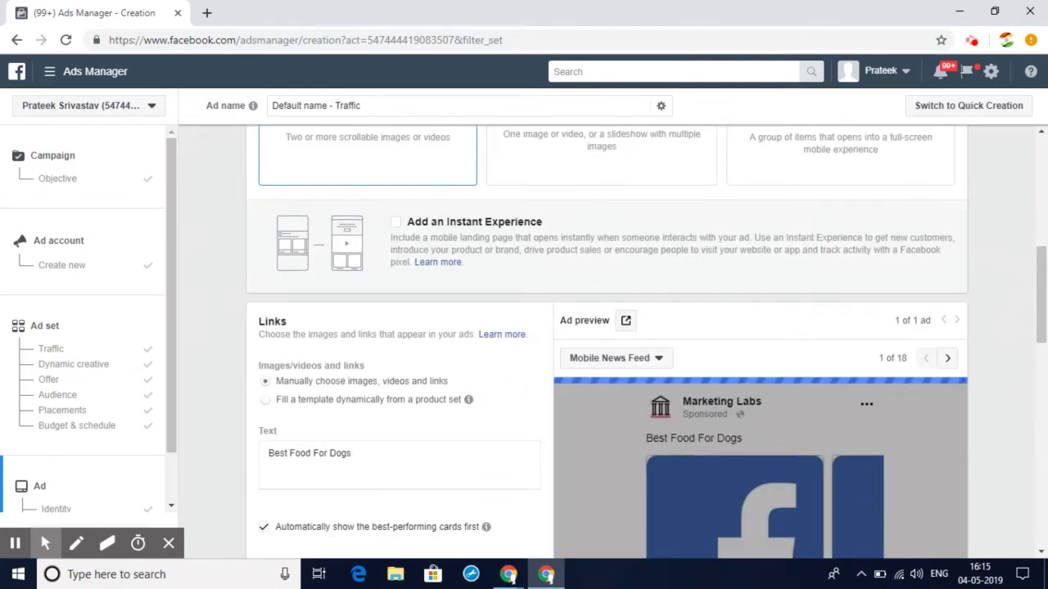
pyautogui.scroll(-6, 288, 407)
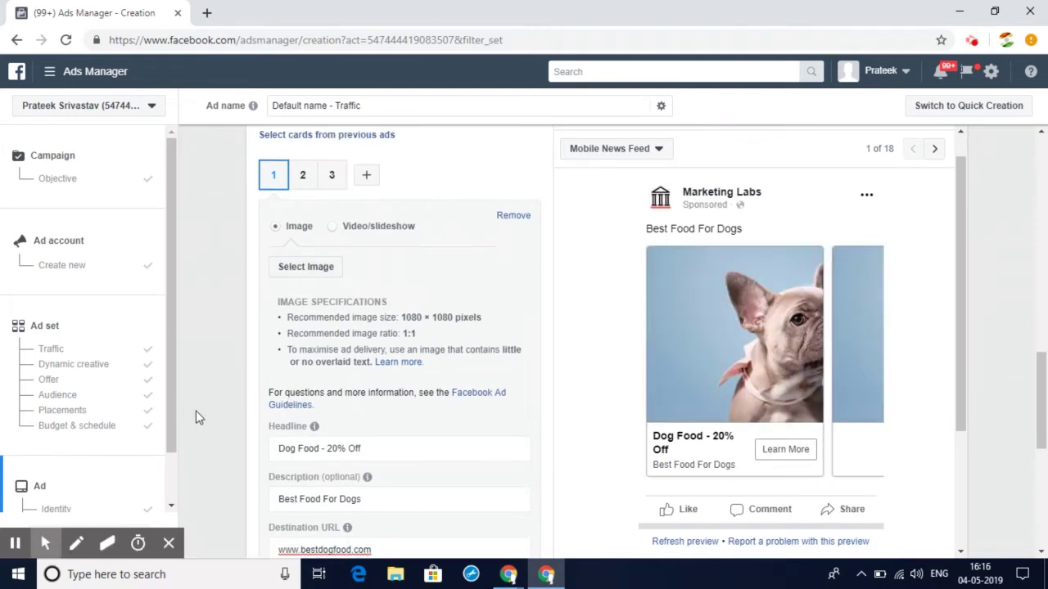
pyautogui.click(798, 338)
pyautogui.click(768, 343)
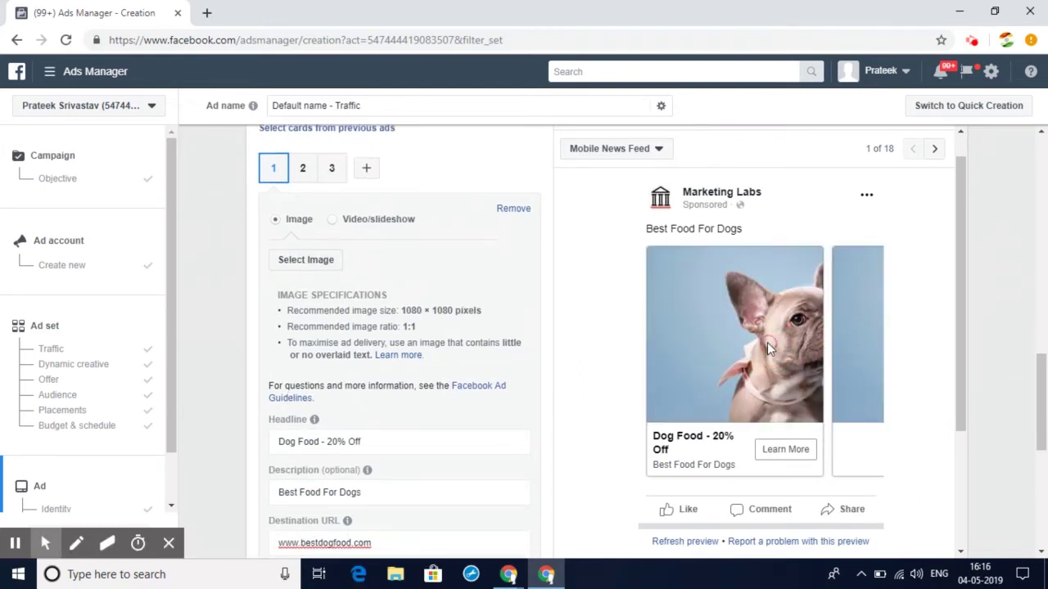
pyautogui.scroll(-1, 575, 366)
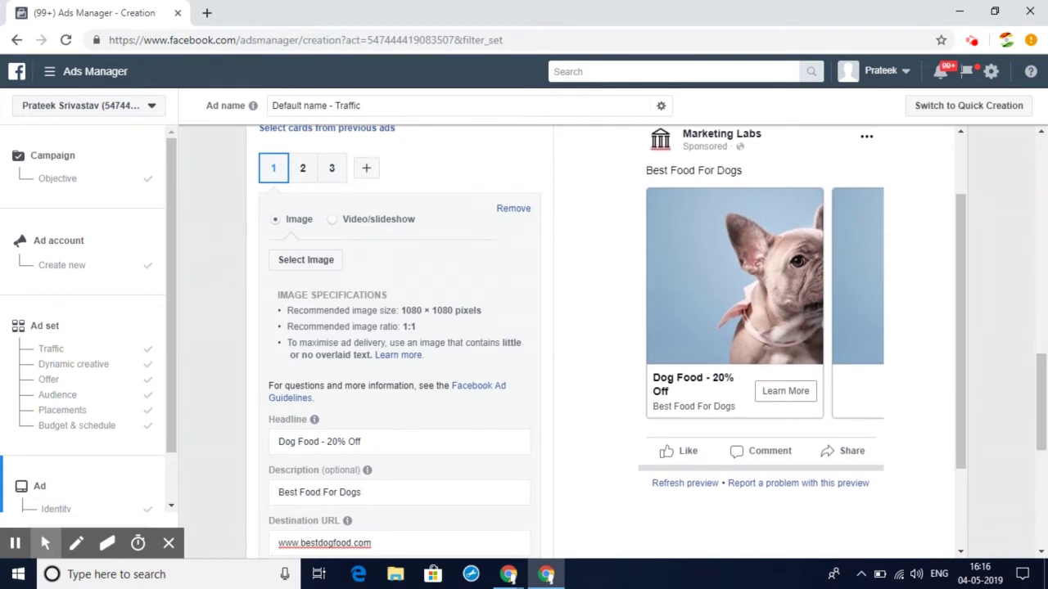
pyautogui.click(327, 269)
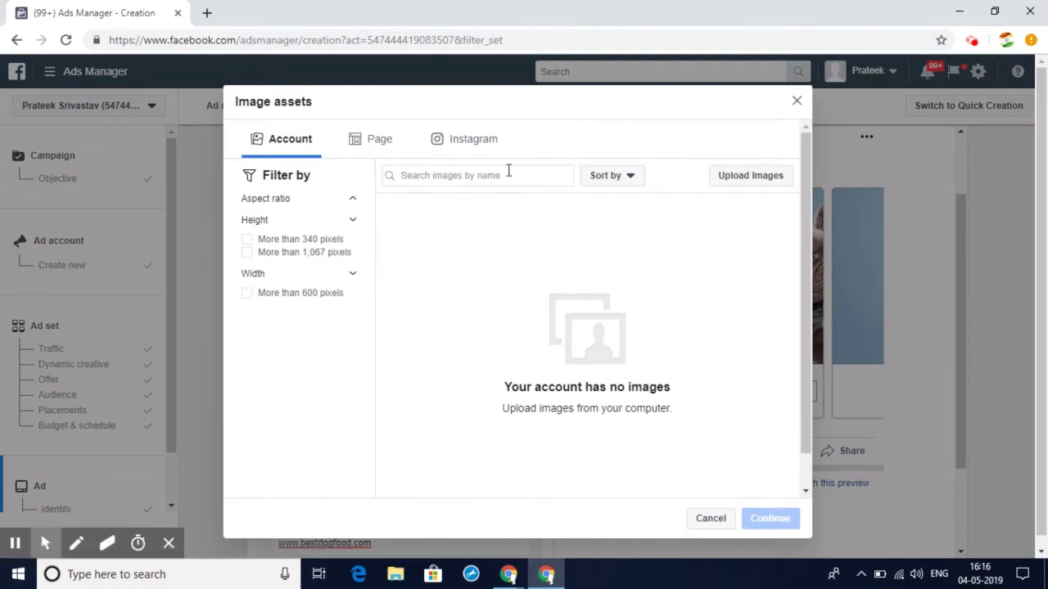
pyautogui.click(799, 102)
pyautogui.scroll(-1, 587, 321)
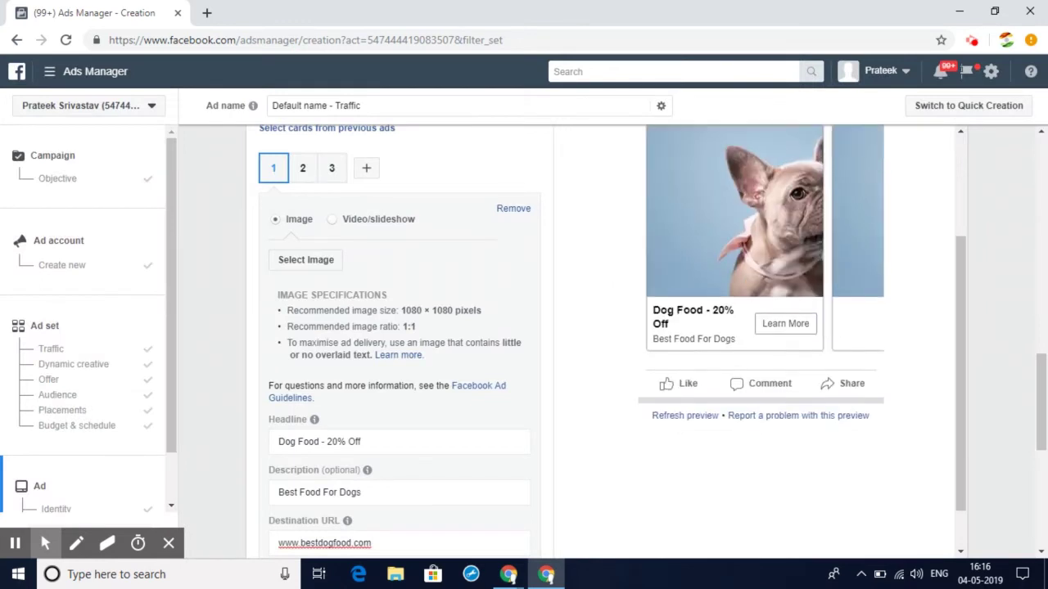
pyautogui.scroll(-1, 502, 359)
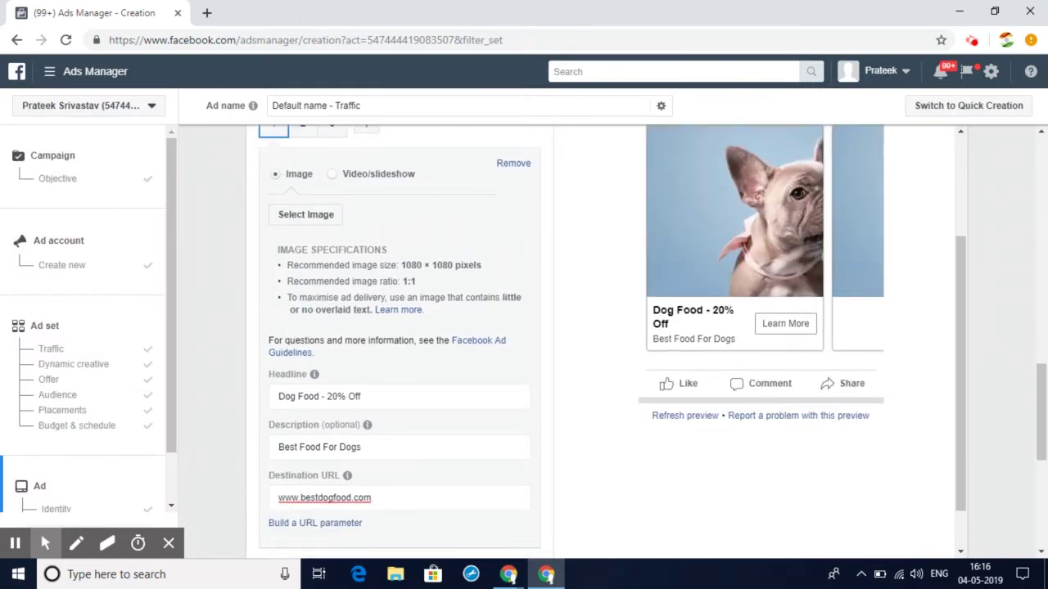
# Step: Switch the ad format from carousel to single image or video
pyautogui.scroll(2, 400, 344)
pyautogui.scroll(3, 399, 344)
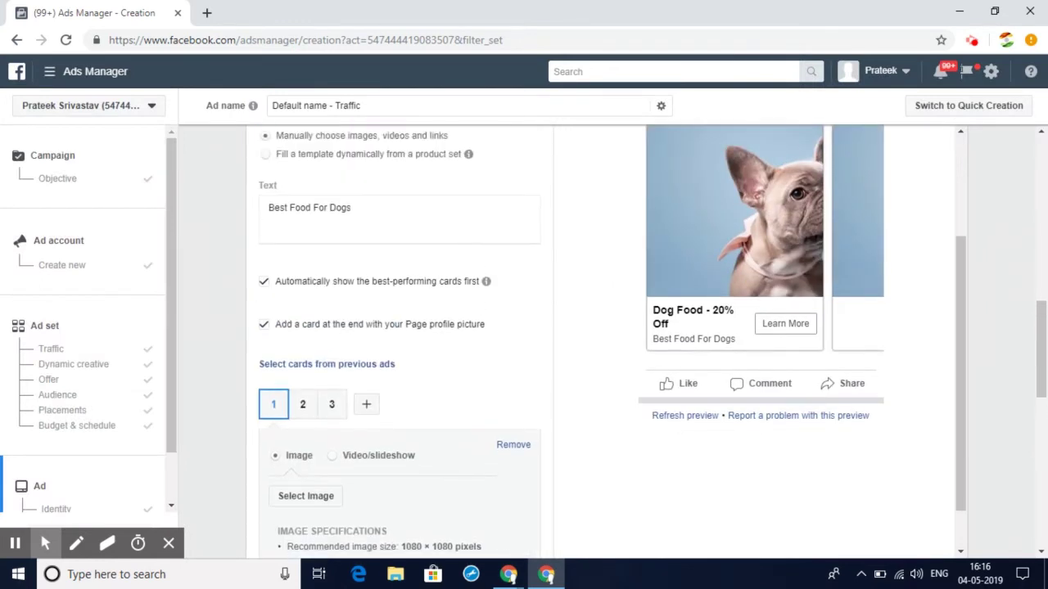
pyautogui.scroll(3, 606, 342)
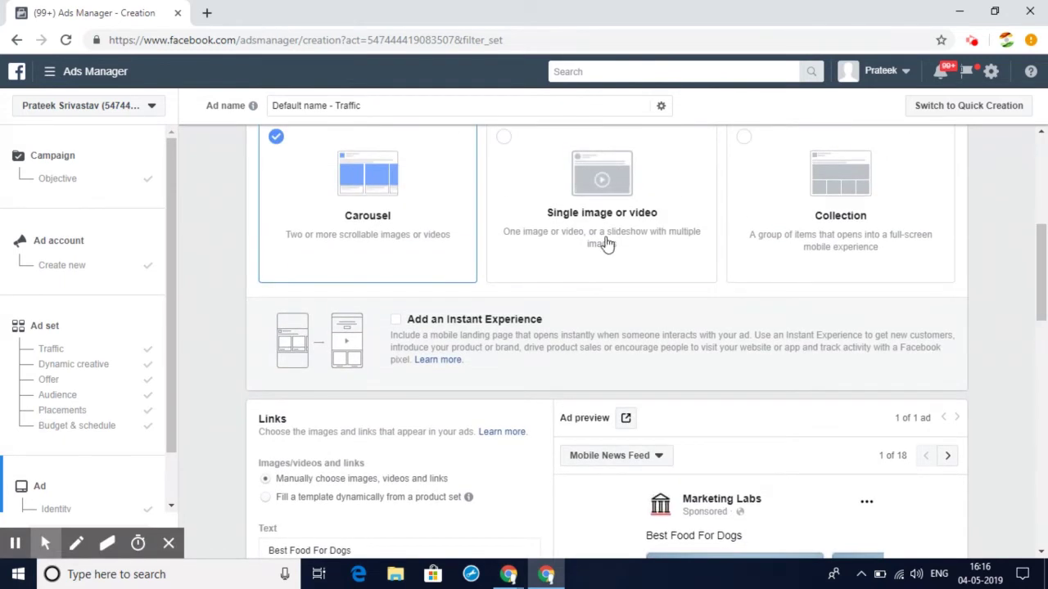
pyautogui.click(502, 139)
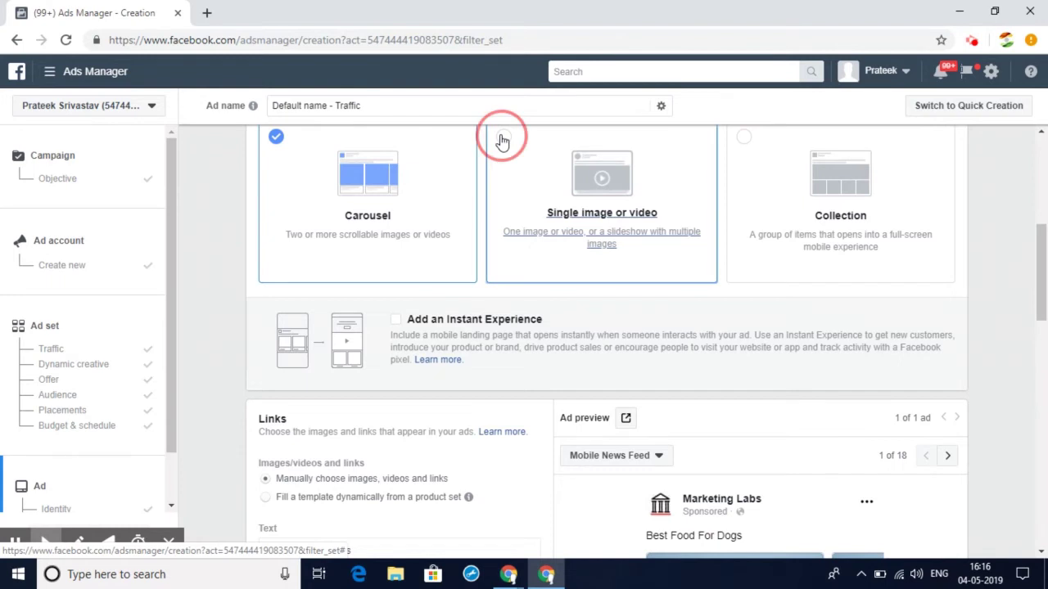
# Step: Fill in the single-image ad's text with "Best Food For Dogs. Special Offer - 20% Off."
pyautogui.scroll(-3, 507, 393)
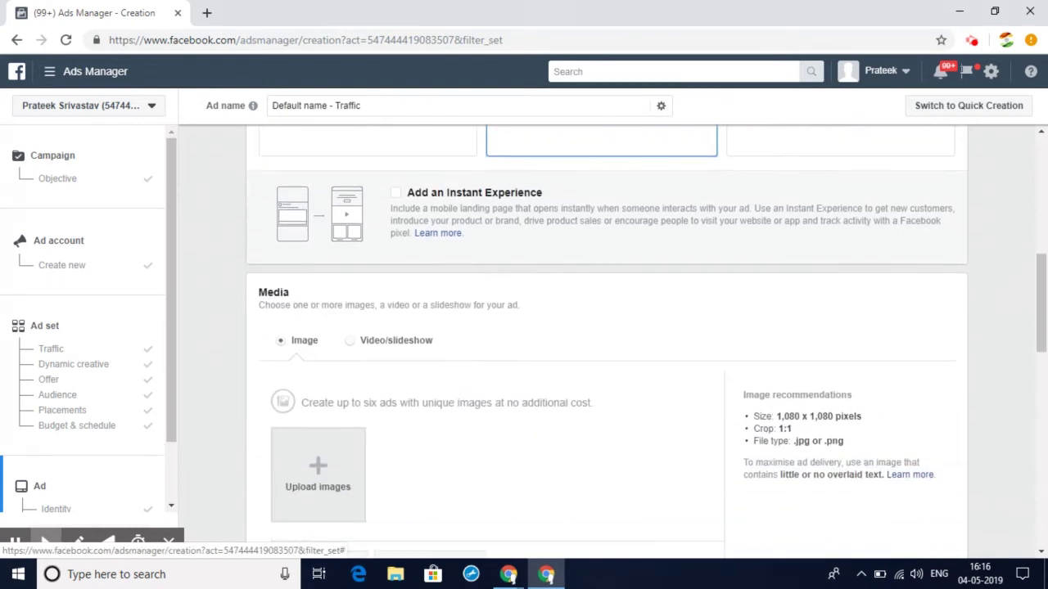
pyautogui.scroll(-5, 606, 338)
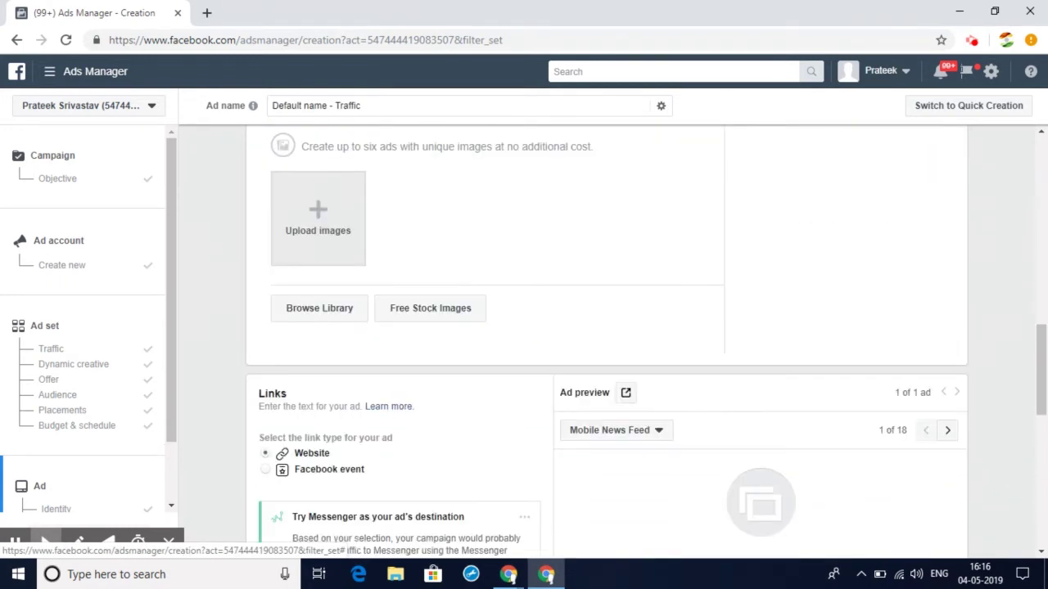
pyautogui.scroll(-1, 652, 334)
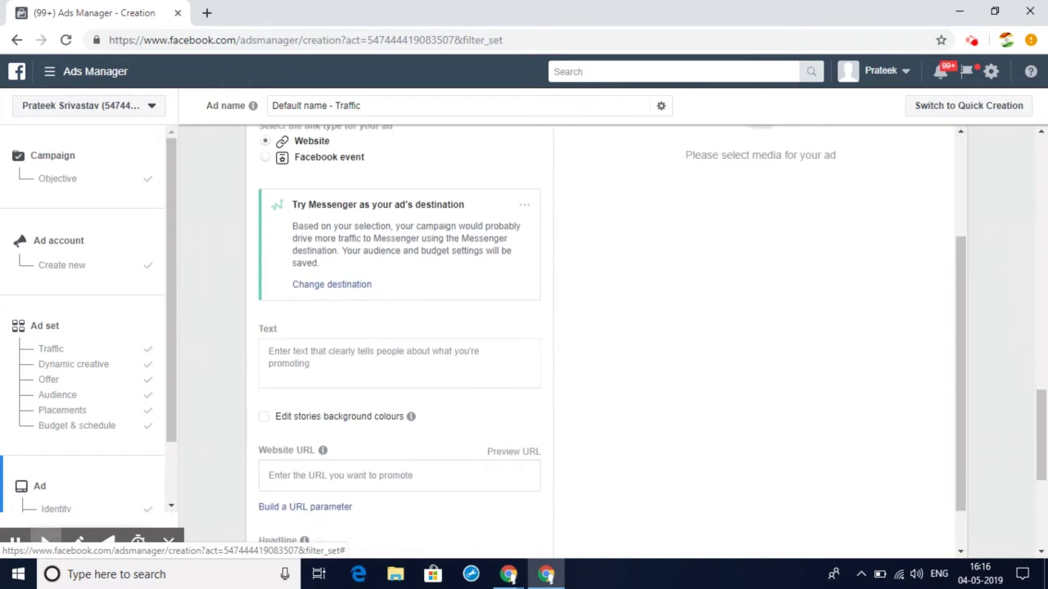
pyautogui.click(370, 355)
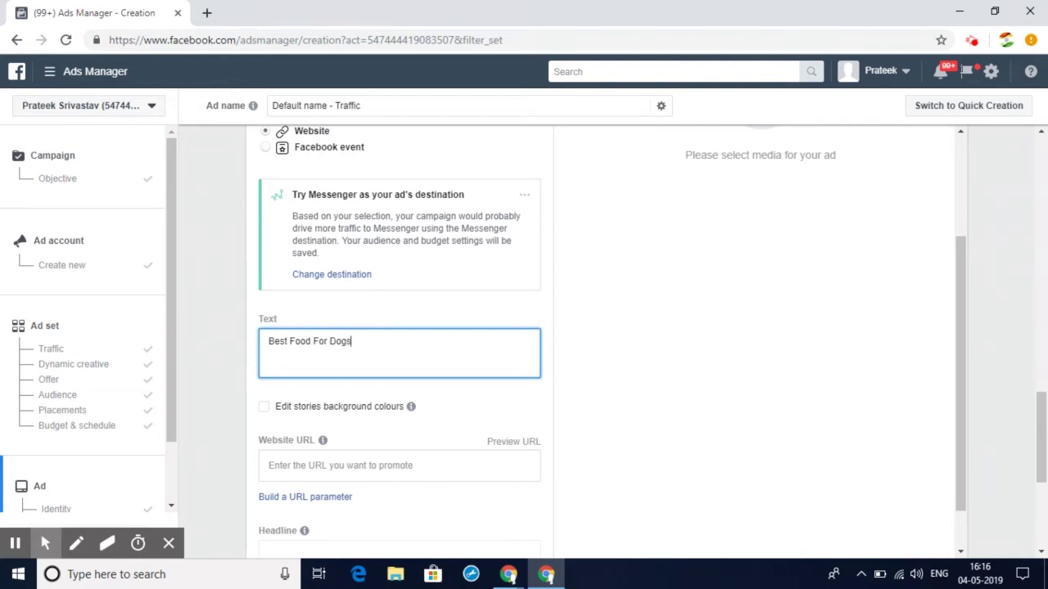
pyautogui.write('Best Food For Dogs. SP')
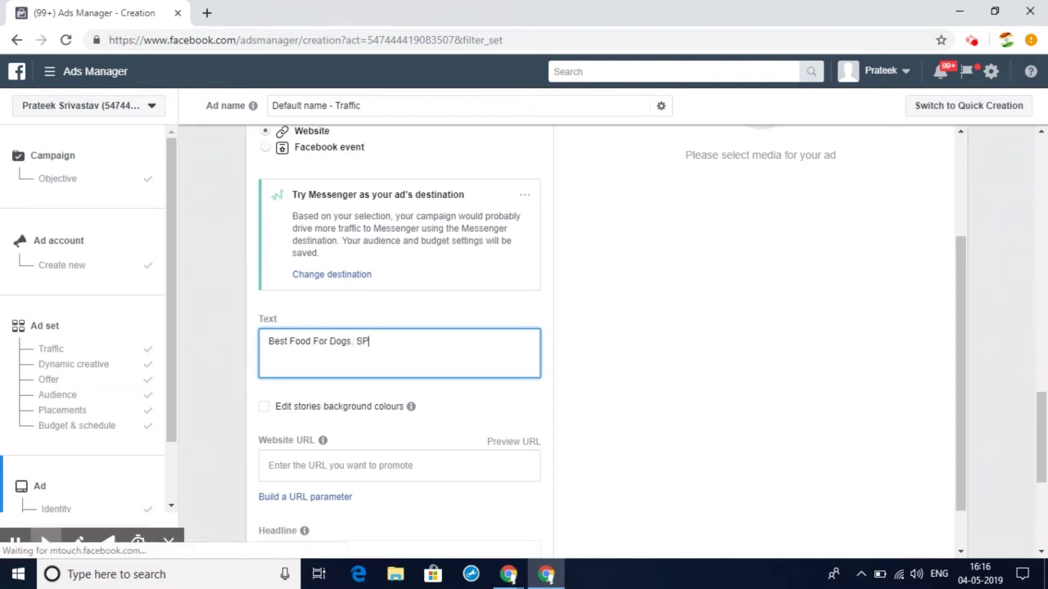
pyautogui.write('ecial Offer - 20% Off')
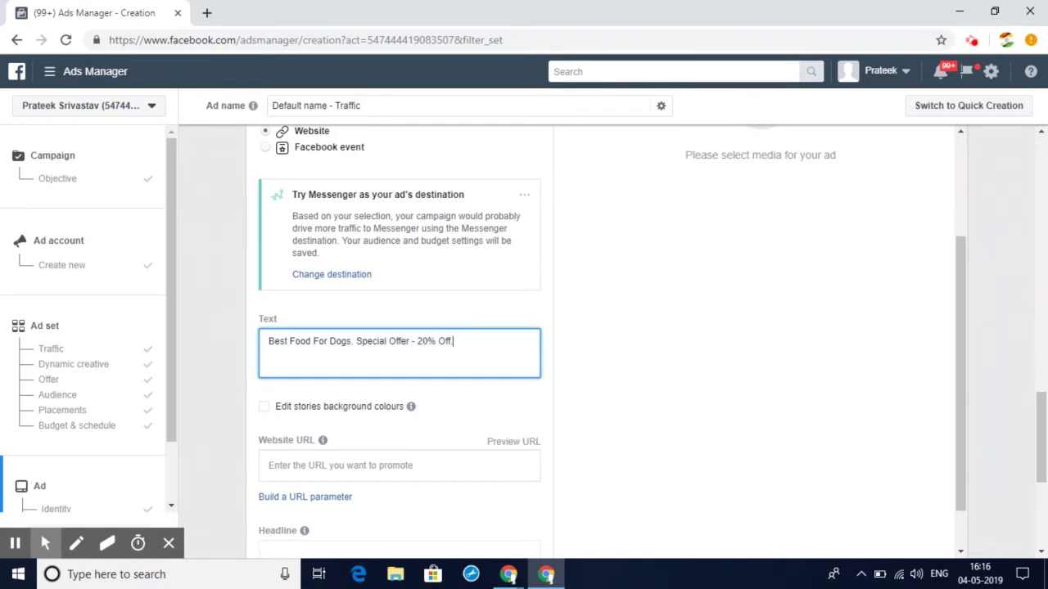
pyautogui.scroll(-1, 400, 343)
pyautogui.click(322, 407)
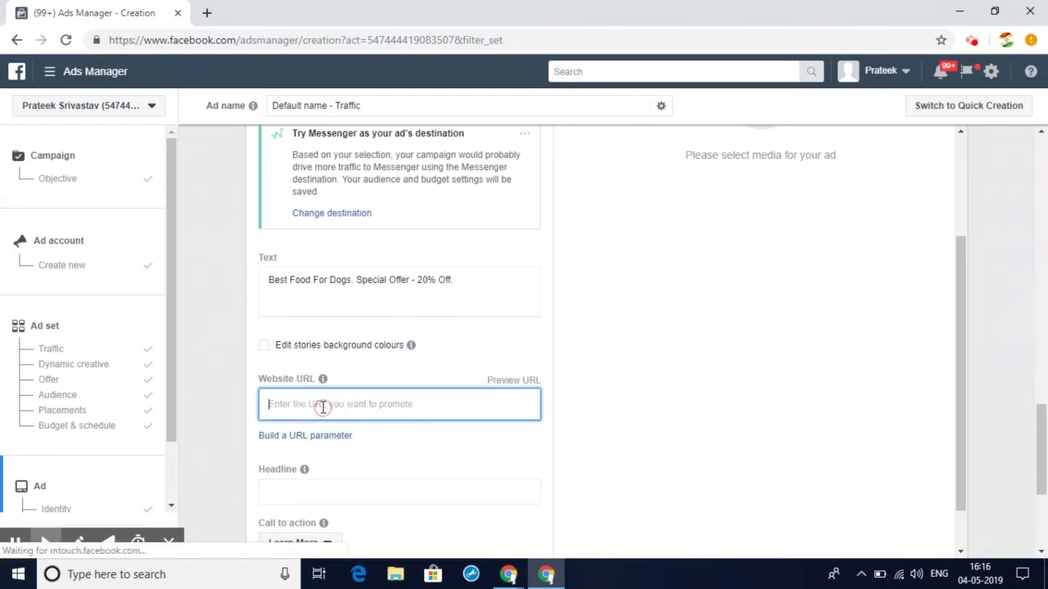
pyautogui.write('www.best')
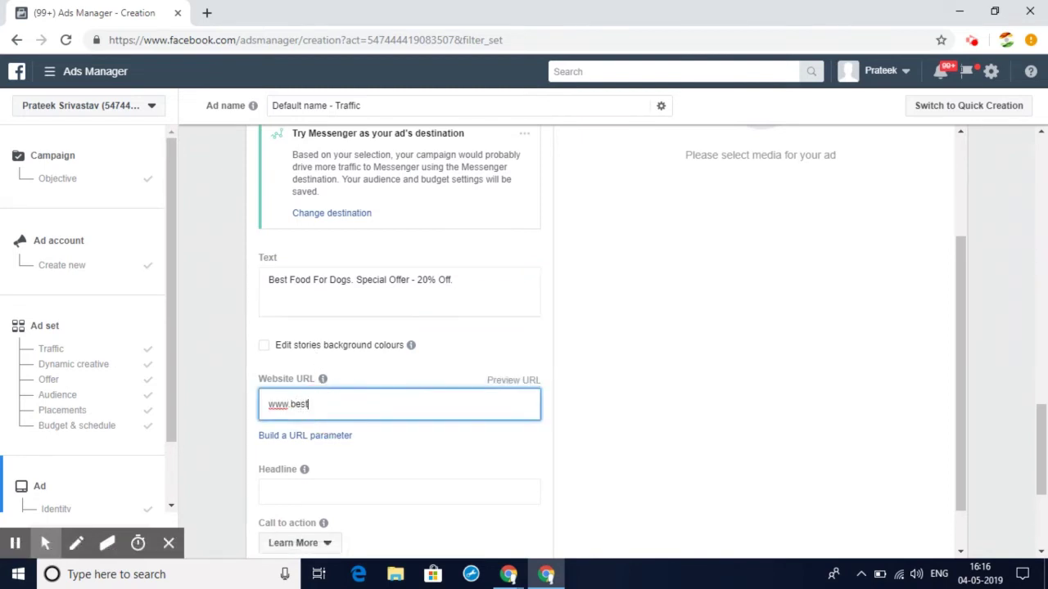
pyautogui.write('dogfood.com')
# Step: Set the ad's headline to "Dog Food - 20% Off" and its call to action to Shop Now
pyautogui.scroll(-1, 274, 429)
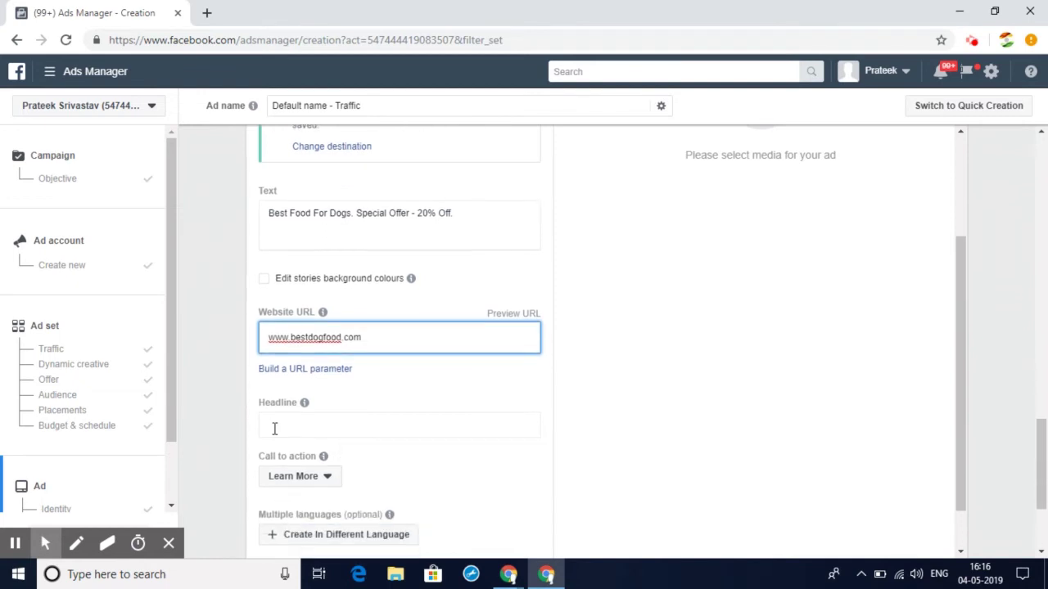
pyautogui.click(274, 429)
pyautogui.write('Dog Food - 20% Off')
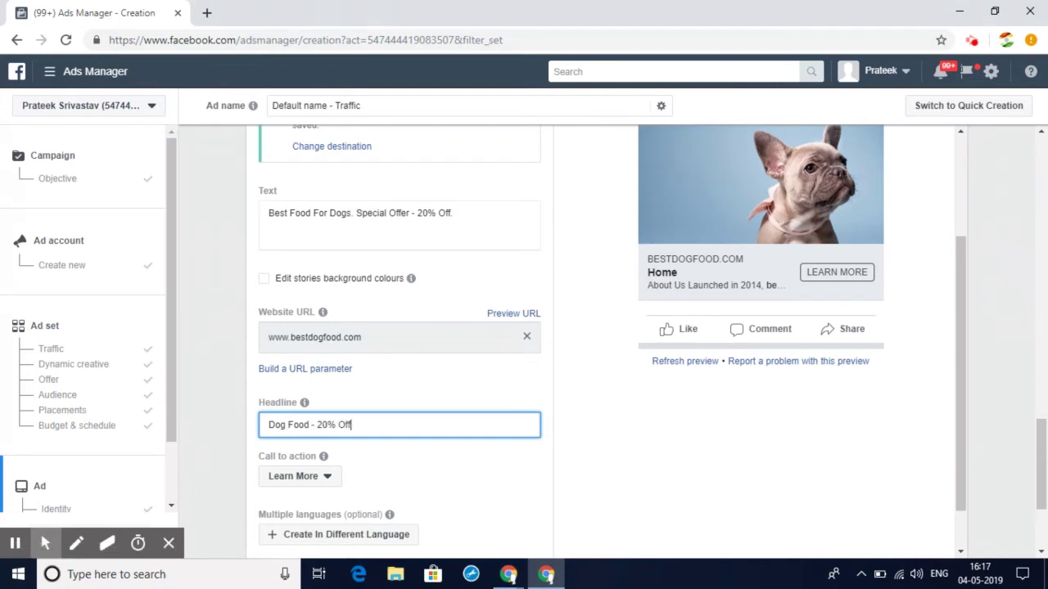
pyautogui.scroll(-2, 230, 380)
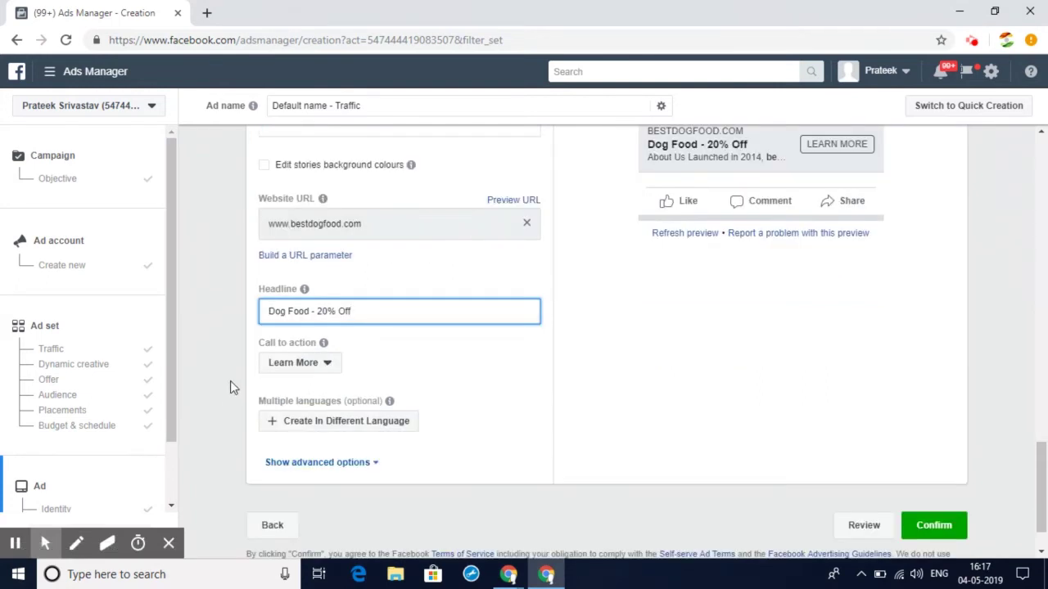
pyautogui.click(311, 366)
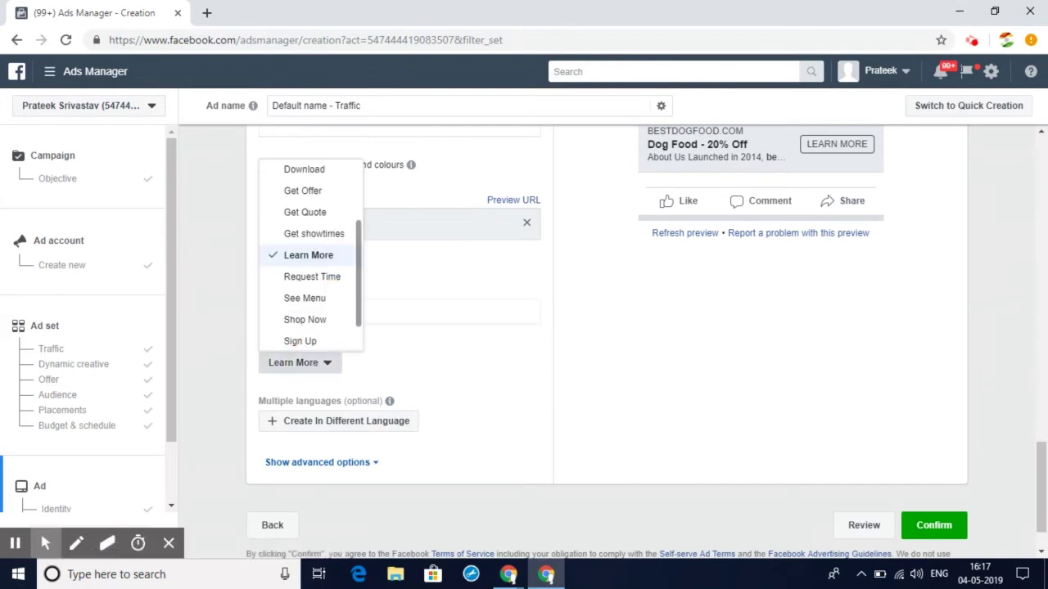
pyautogui.click(328, 320)
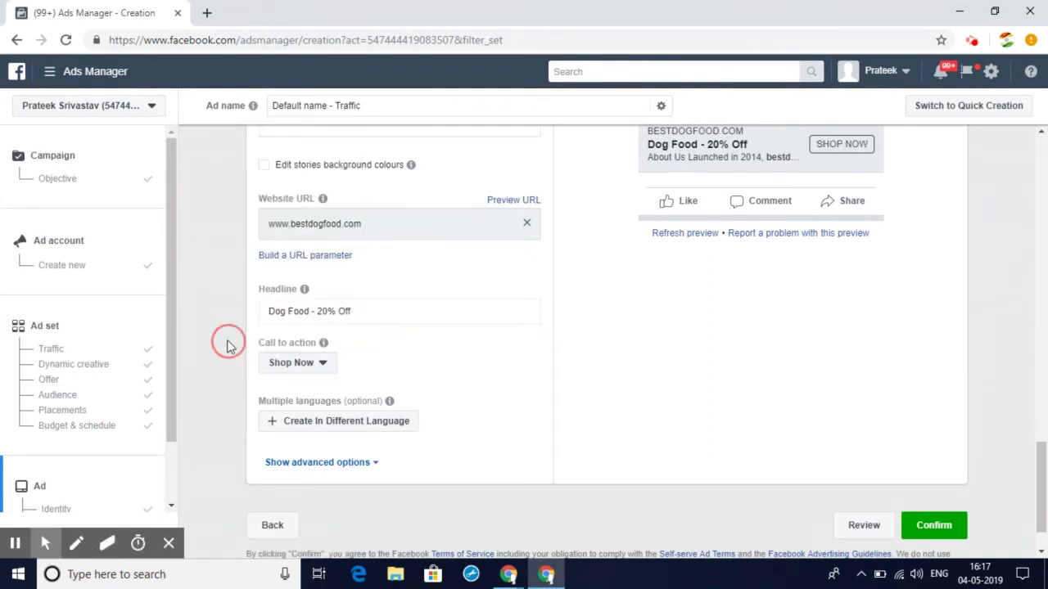
# Step: Browse the image library from the ad's media section and search the free stock images for "Dog Food"
pyautogui.scroll(2, 229, 345)
pyautogui.scroll(3, 399, 344)
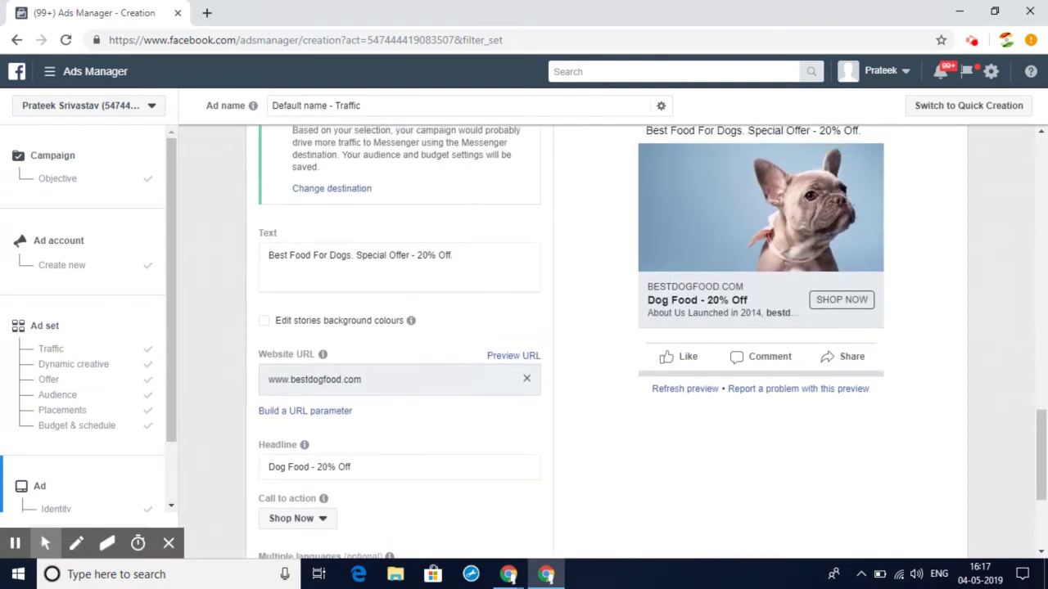
pyautogui.scroll(1, 399, 344)
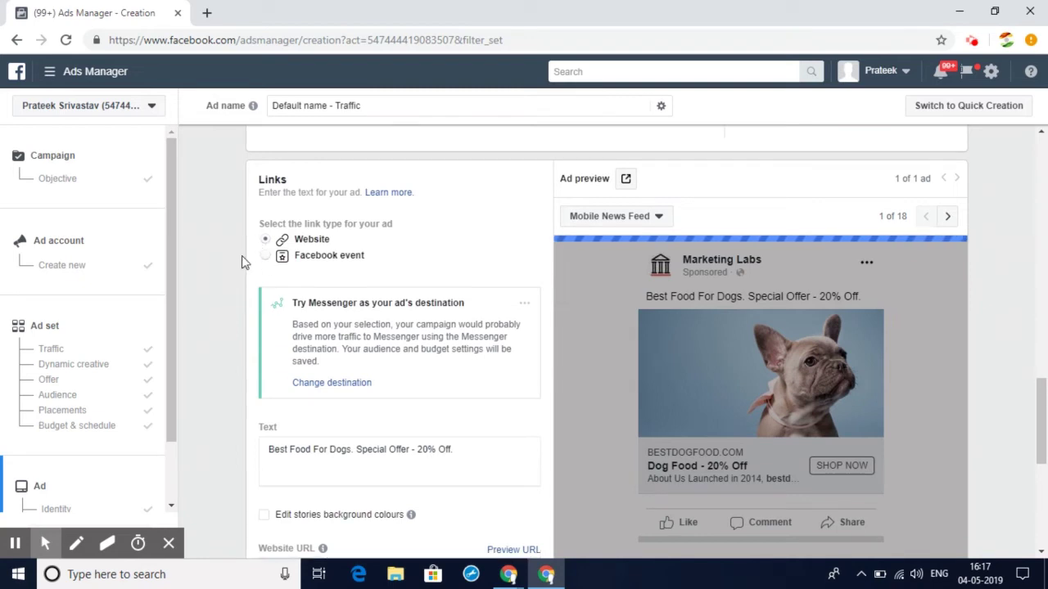
pyautogui.scroll(2, 230, 268)
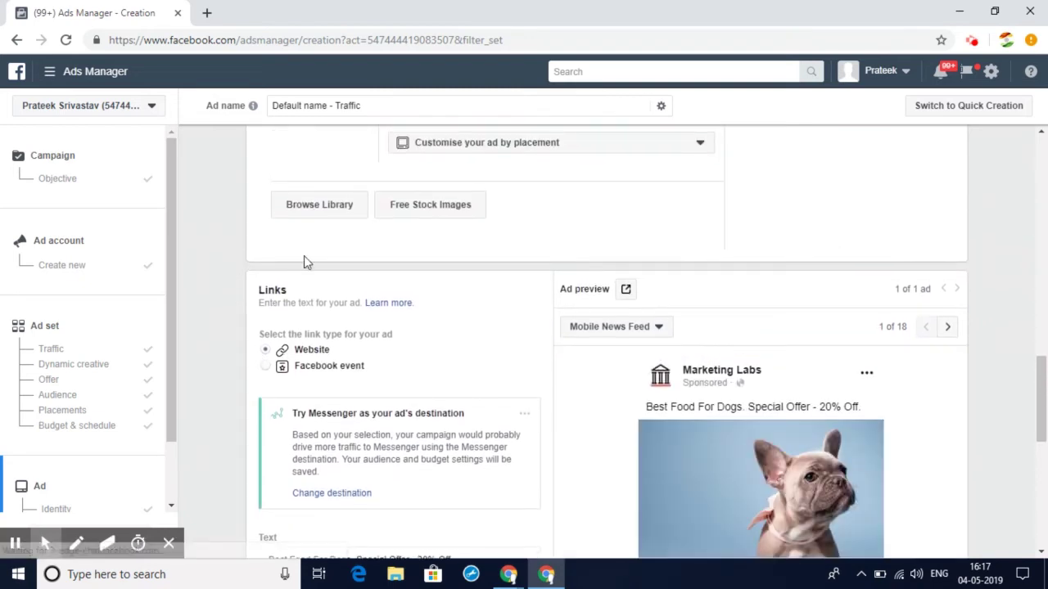
pyautogui.scroll(1, 300, 273)
pyautogui.scroll(1, 606, 344)
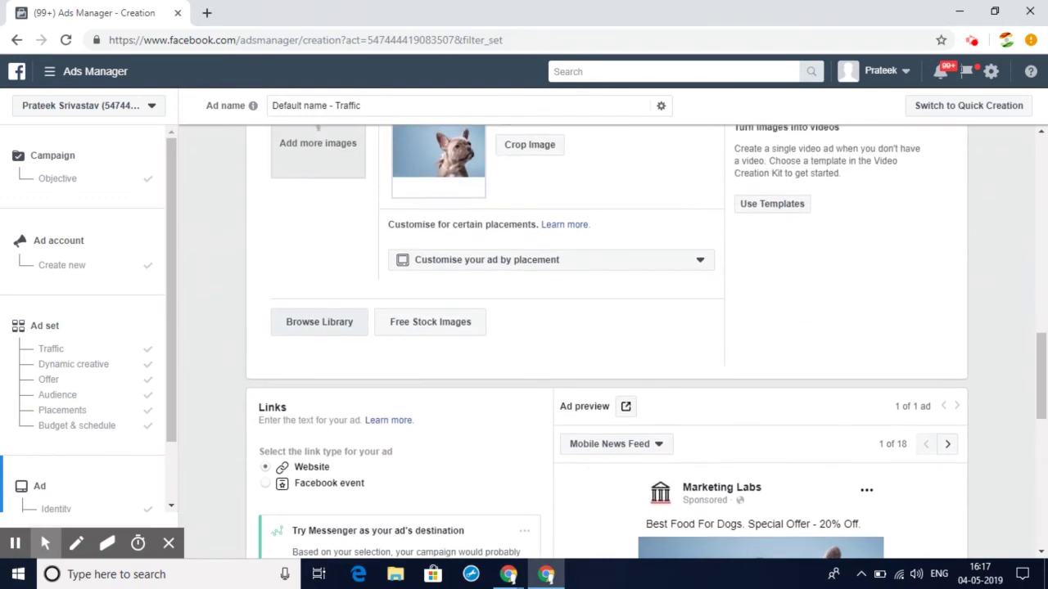
pyautogui.scroll(1, 332, 207)
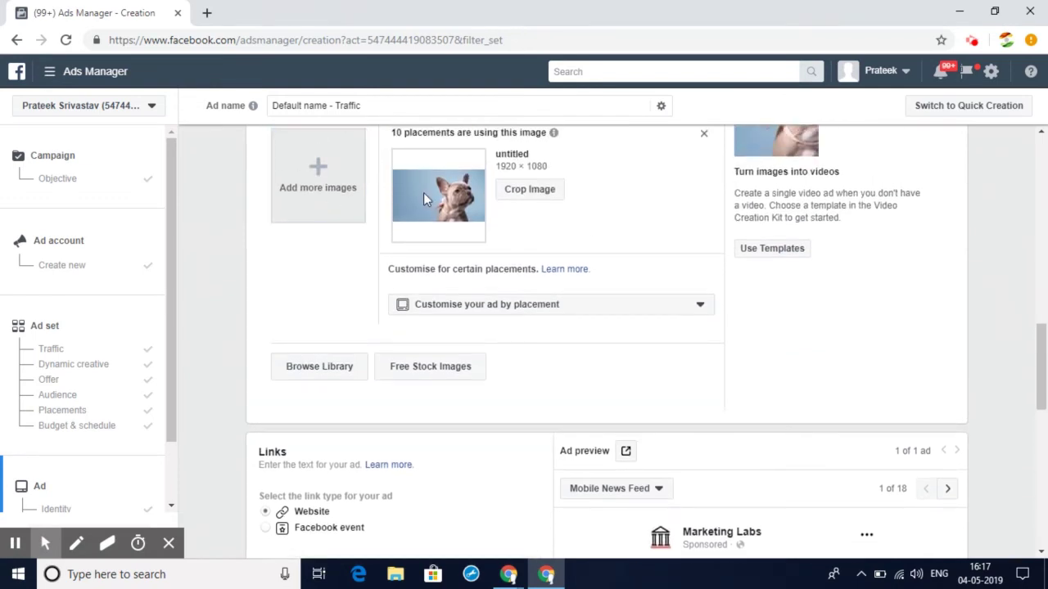
pyautogui.click(329, 366)
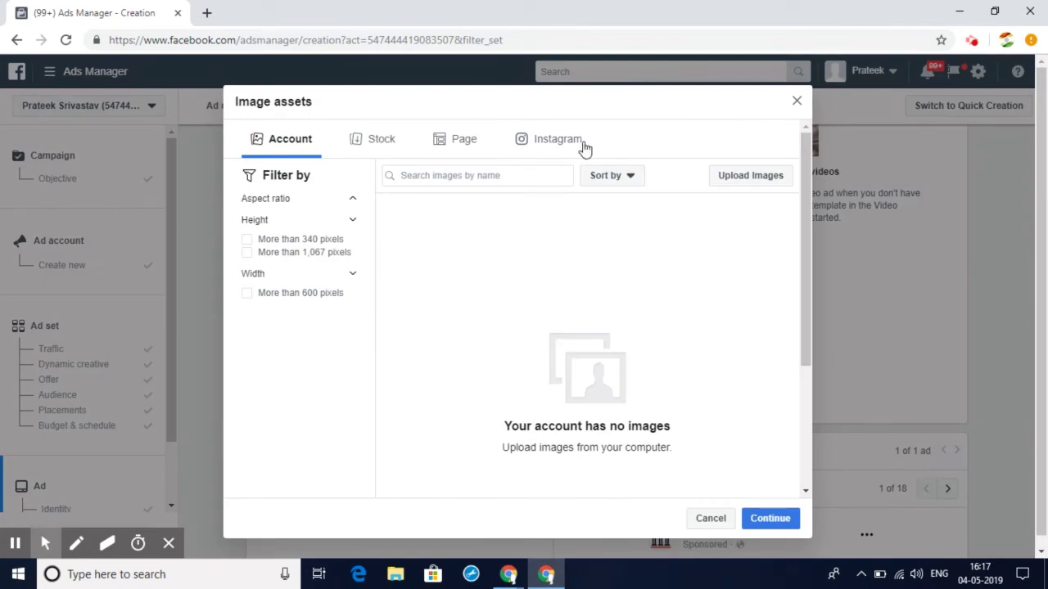
pyautogui.click(381, 141)
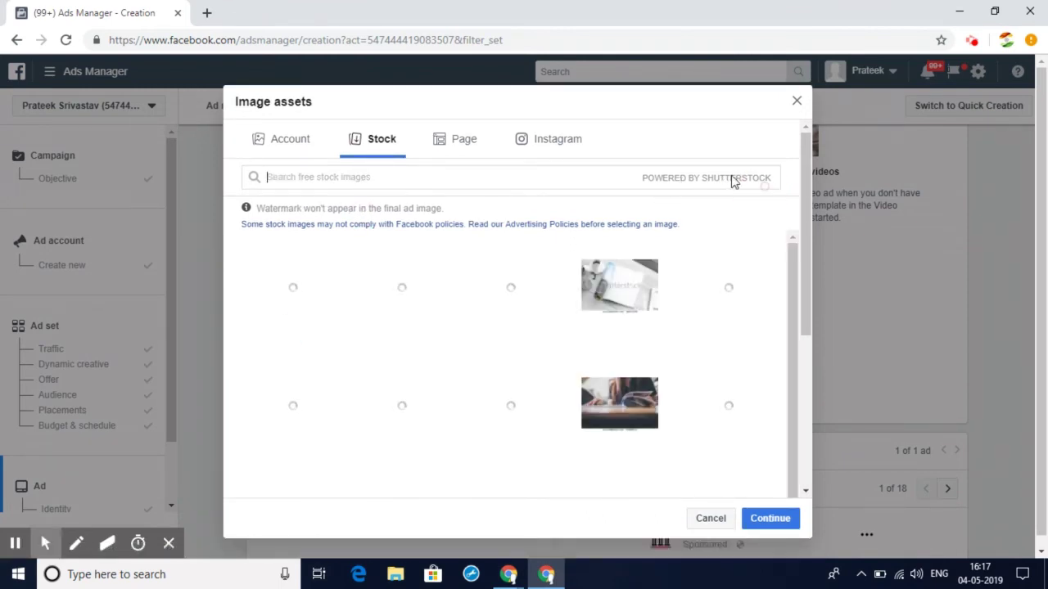
pyautogui.click(562, 176)
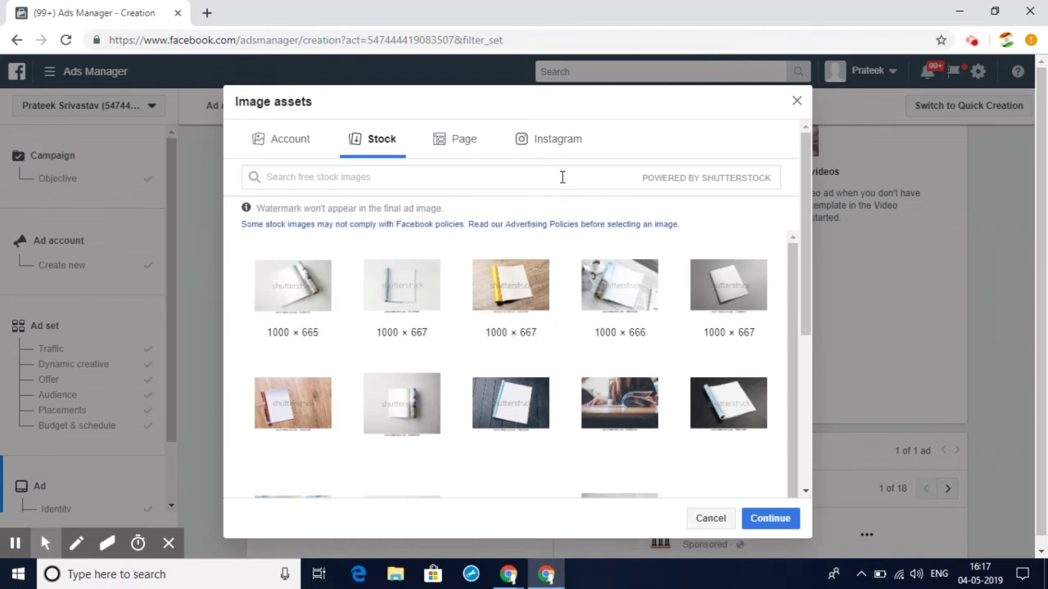
pyautogui.write('Dog Food')
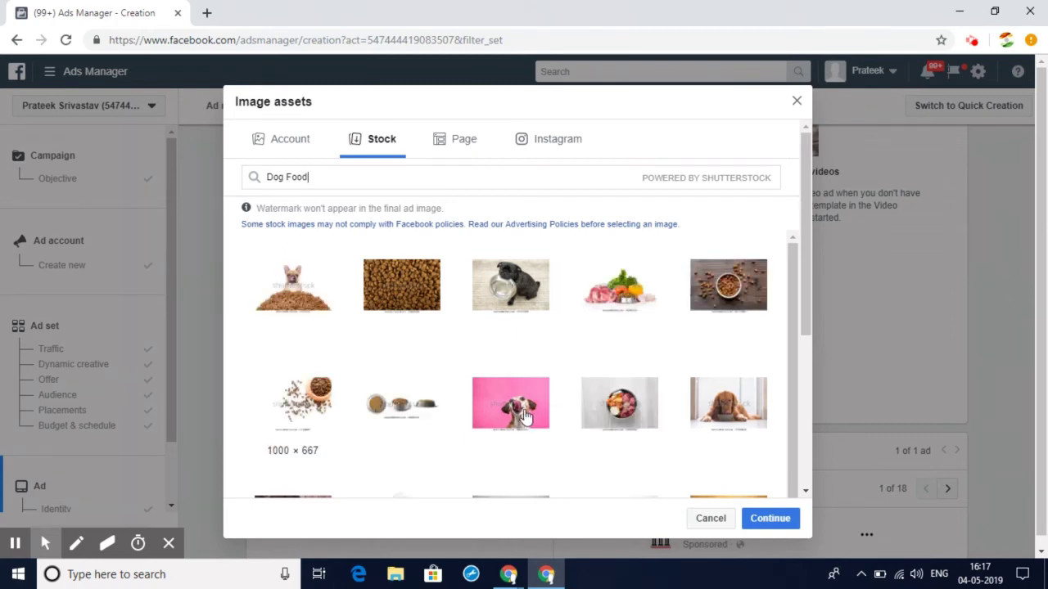
# Step: Add the stock image of the dog on a pink background to the ad media and display Ad 2
pyautogui.click(519, 406)
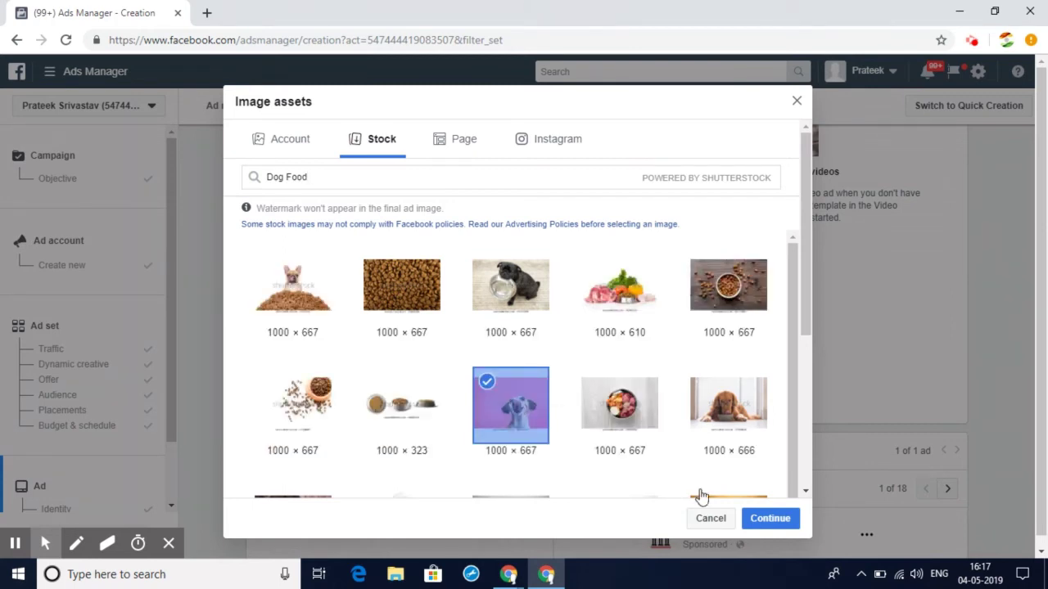
pyautogui.click(762, 519)
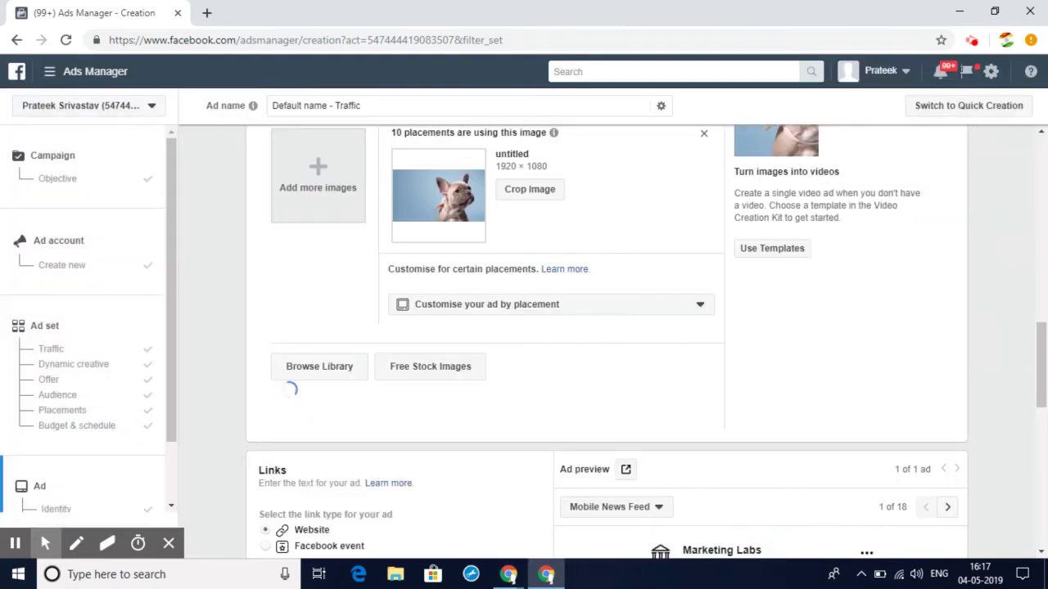
pyautogui.scroll(-1, 572, 374)
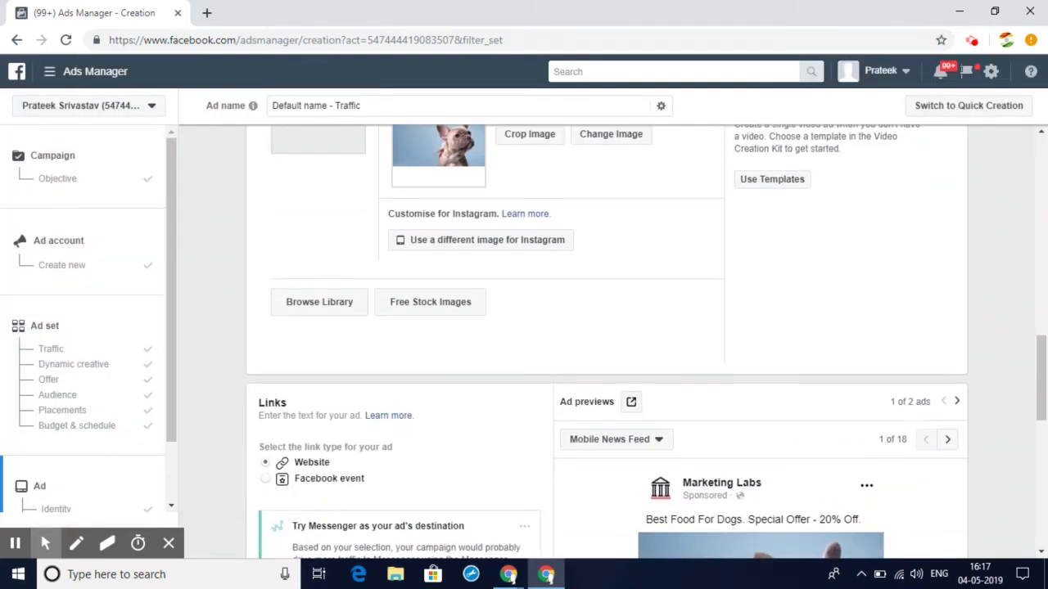
pyautogui.scroll(-2, 606, 342)
pyautogui.scroll(3, 605, 342)
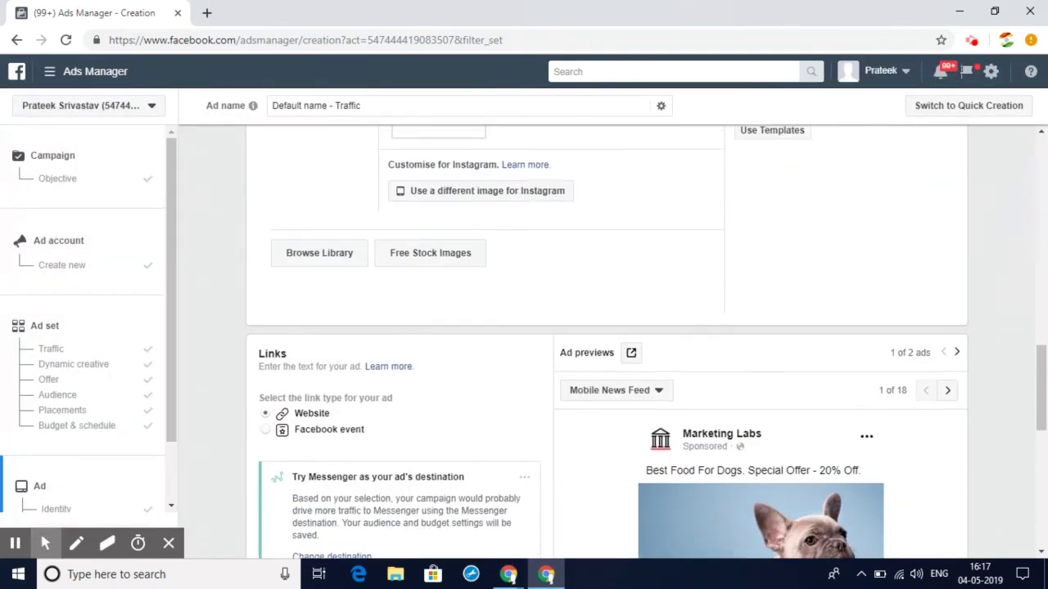
pyautogui.scroll(1, 606, 342)
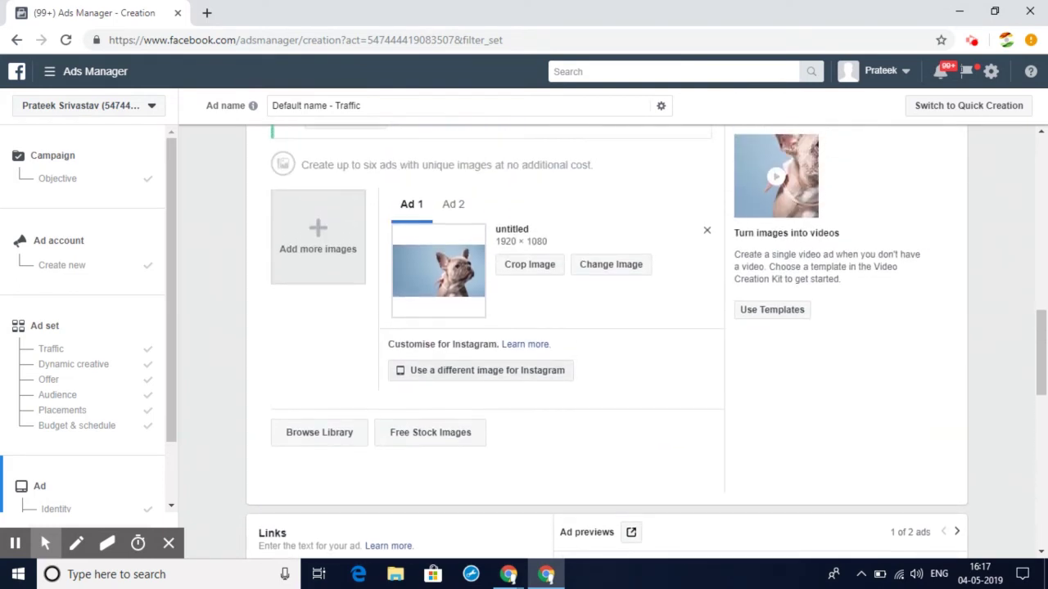
pyautogui.click(459, 204)
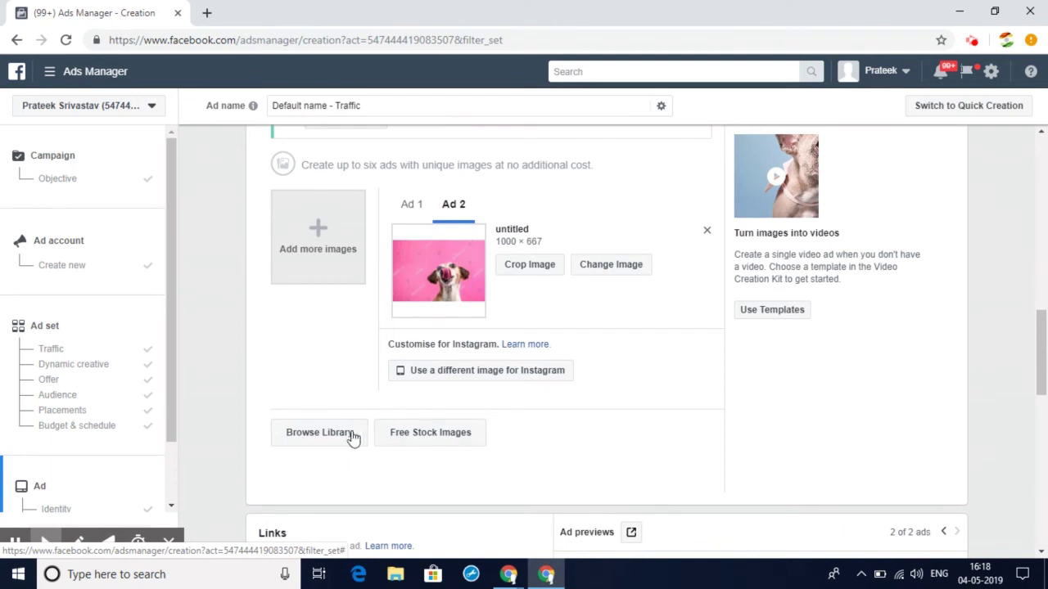
# Step: Add two more free stock images to the ad media: the dog behind two bowls and the brown dog lying at its bowl
pyautogui.click(306, 432)
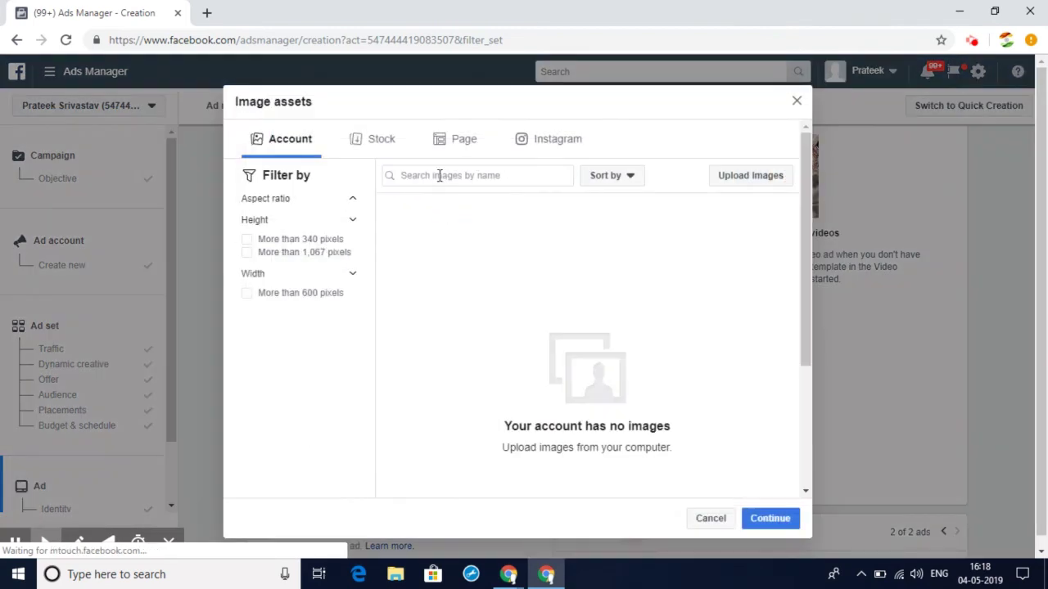
pyautogui.click(383, 144)
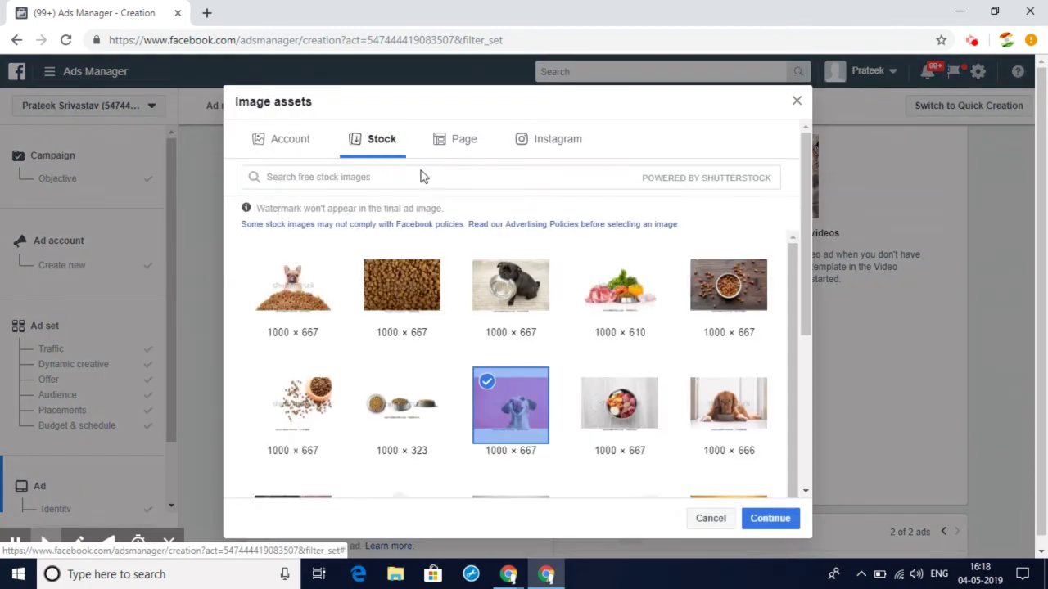
pyautogui.scroll(-1, 463, 363)
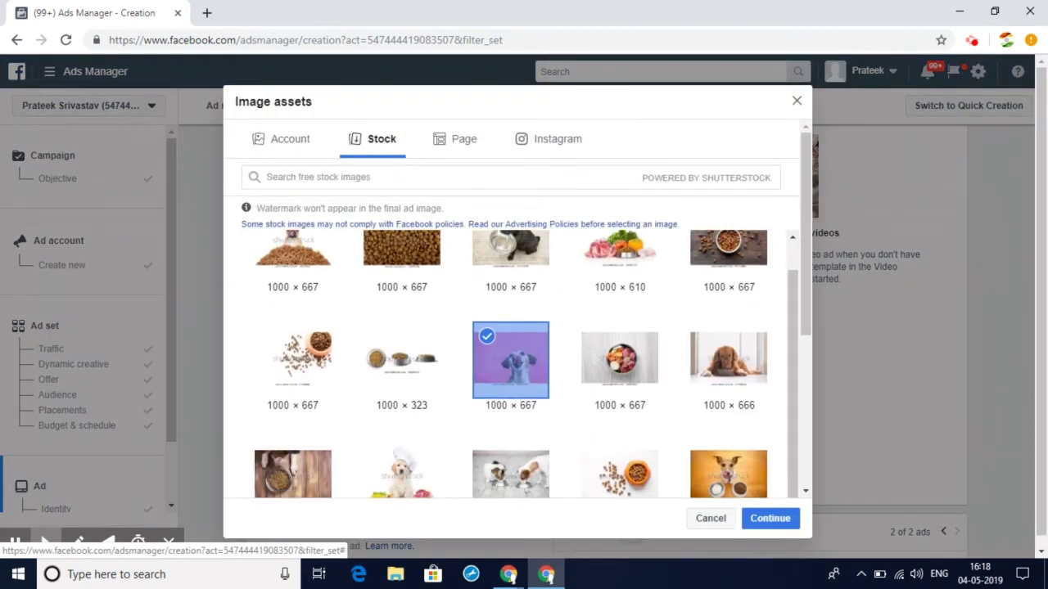
pyautogui.click(737, 474)
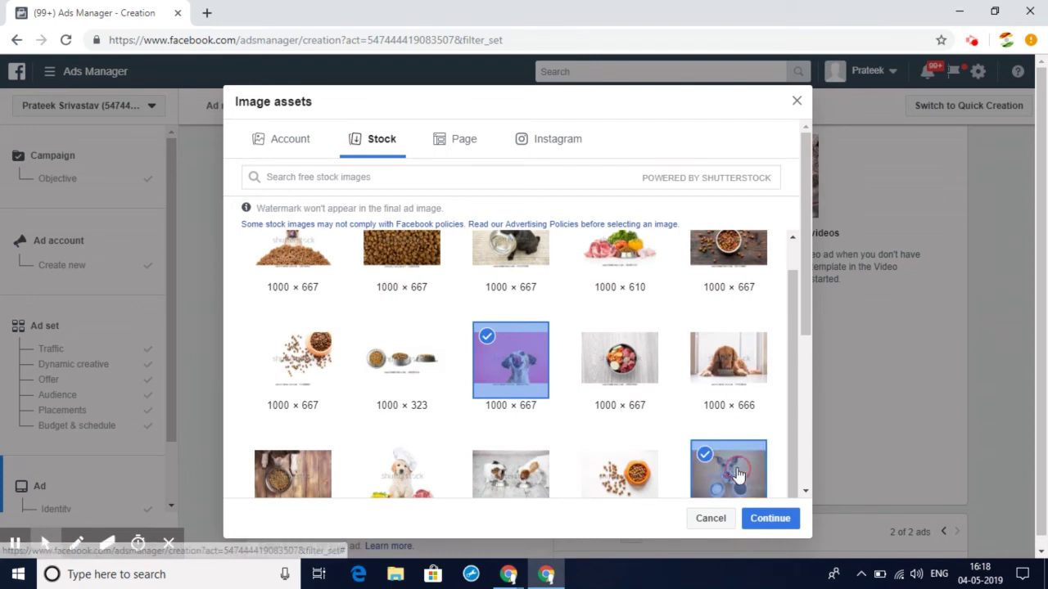
pyautogui.click(731, 354)
pyautogui.click(780, 525)
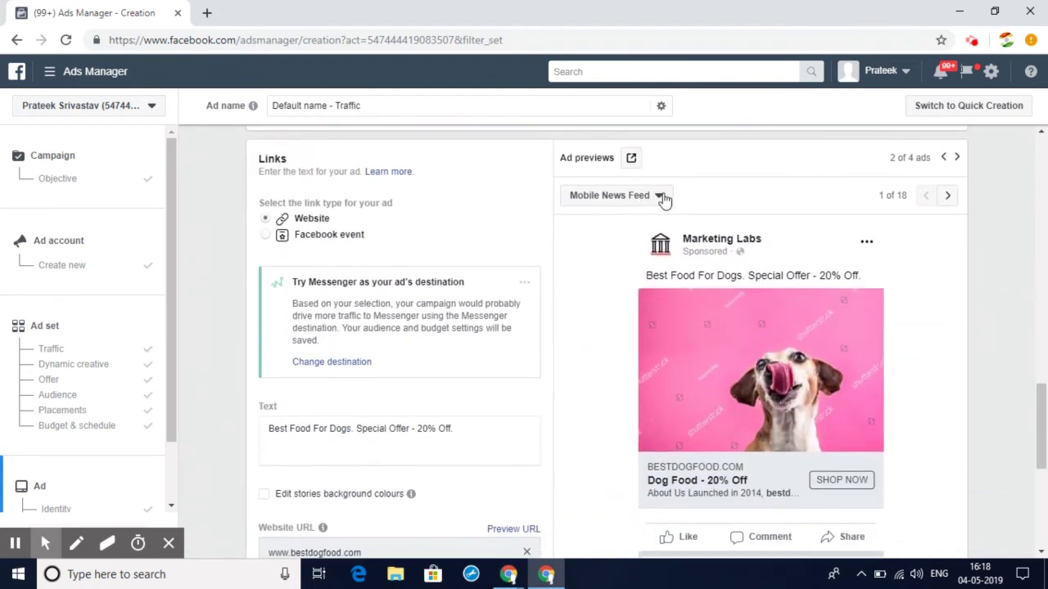
# Step: Preview the second ad, with the dog on a pink background, in the Desktop News Feed placement
pyautogui.click(664, 196)
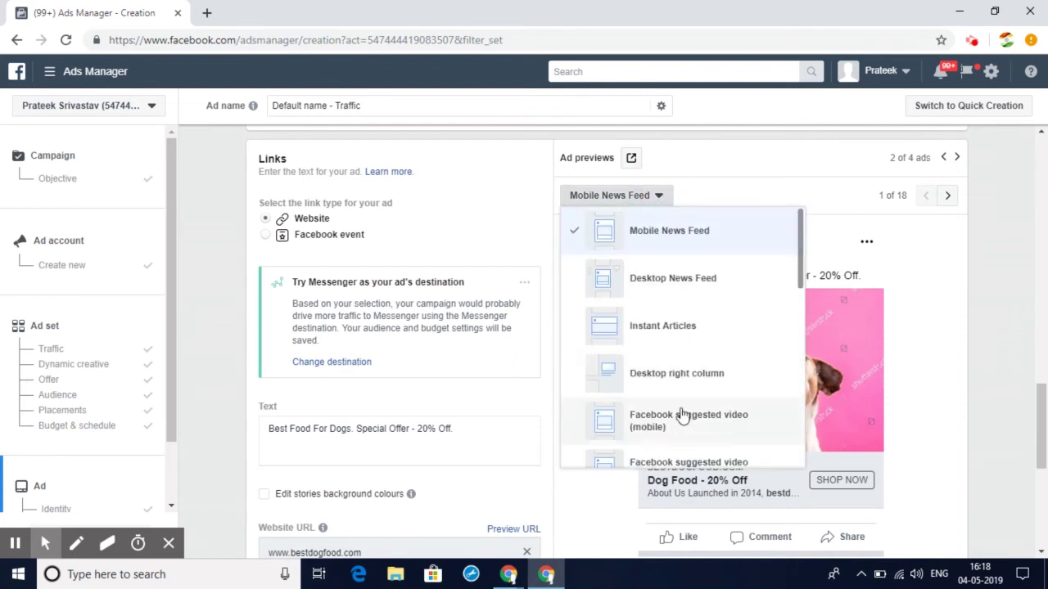
pyautogui.scroll(-3, 683, 372)
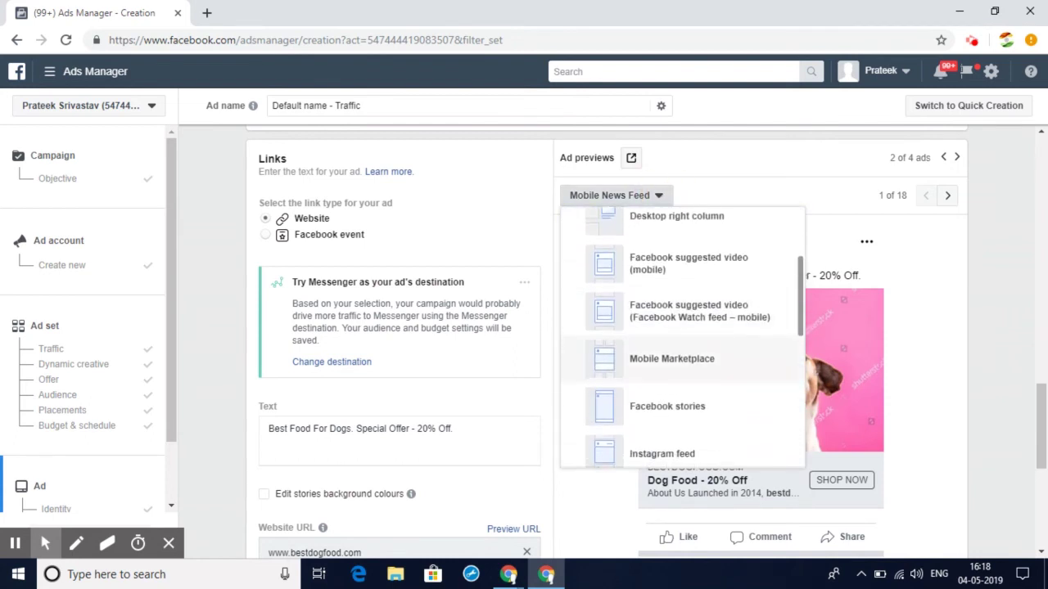
pyautogui.scroll(2, 659, 372)
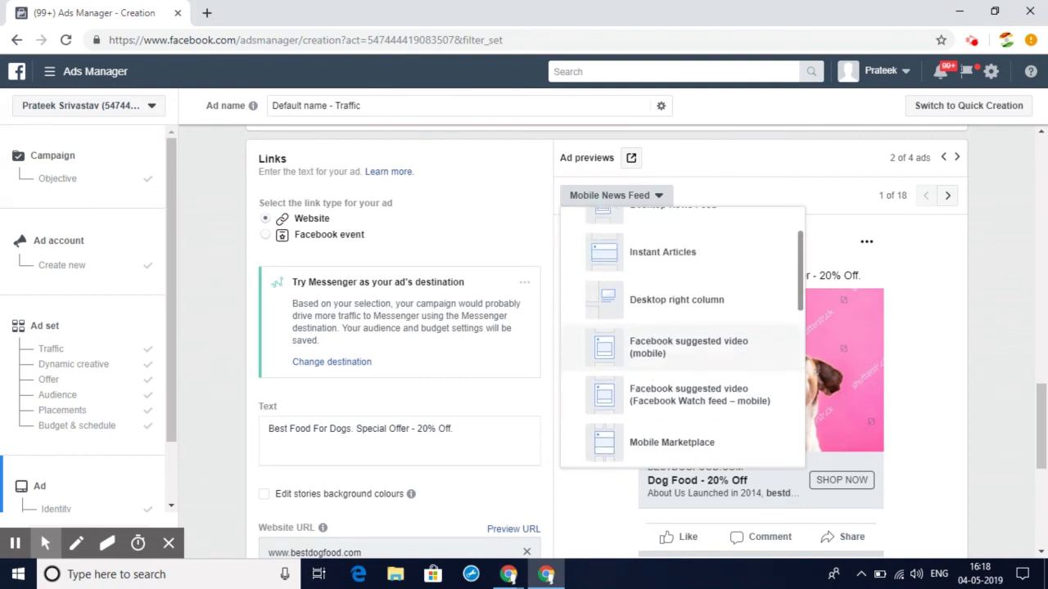
pyautogui.scroll(1, 684, 314)
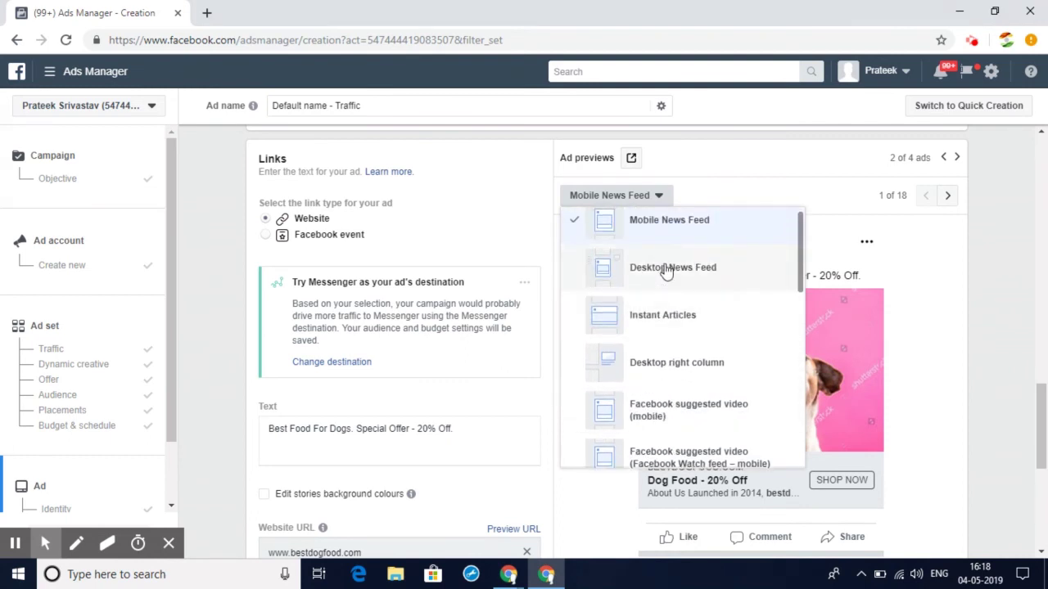
pyautogui.click(663, 271)
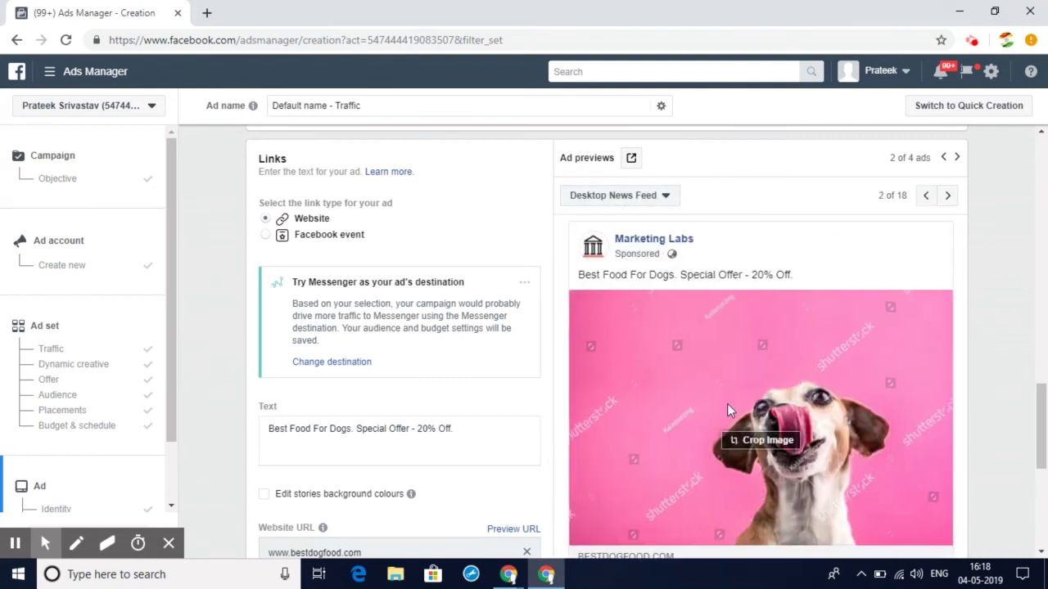
pyautogui.scroll(-2, 762, 442)
pyautogui.scroll(2, 761, 442)
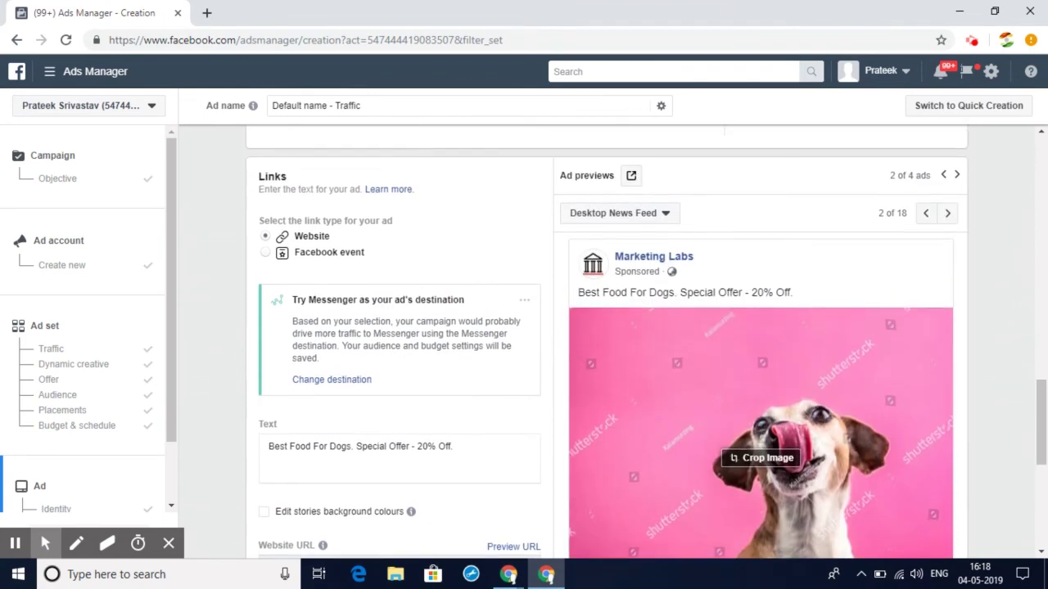
# Step: Display the third ad's preview and view it in the Instagram feed placement
pyautogui.click(957, 177)
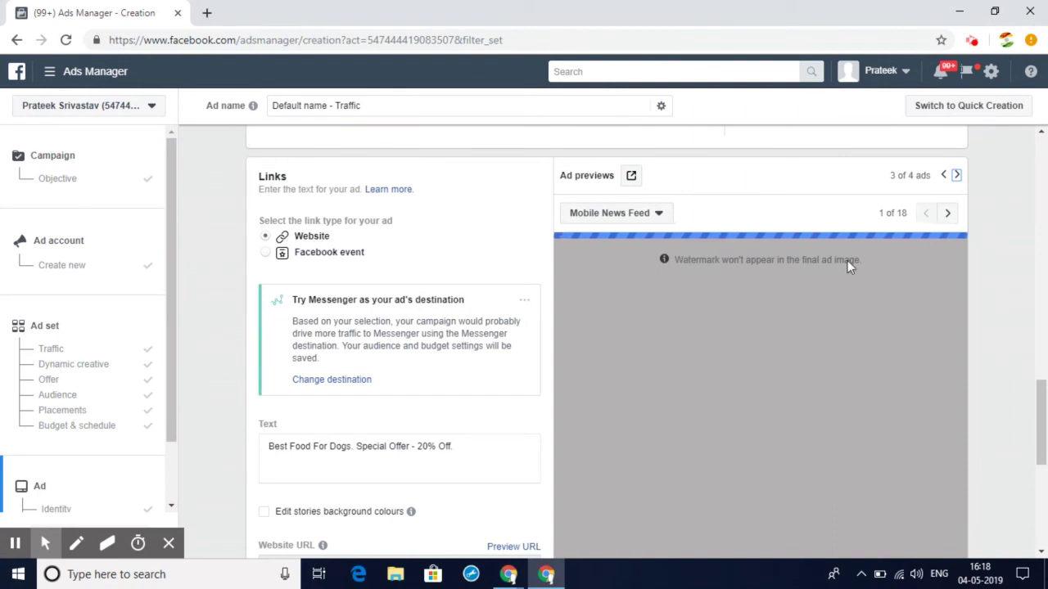
pyautogui.scroll(-1, 721, 317)
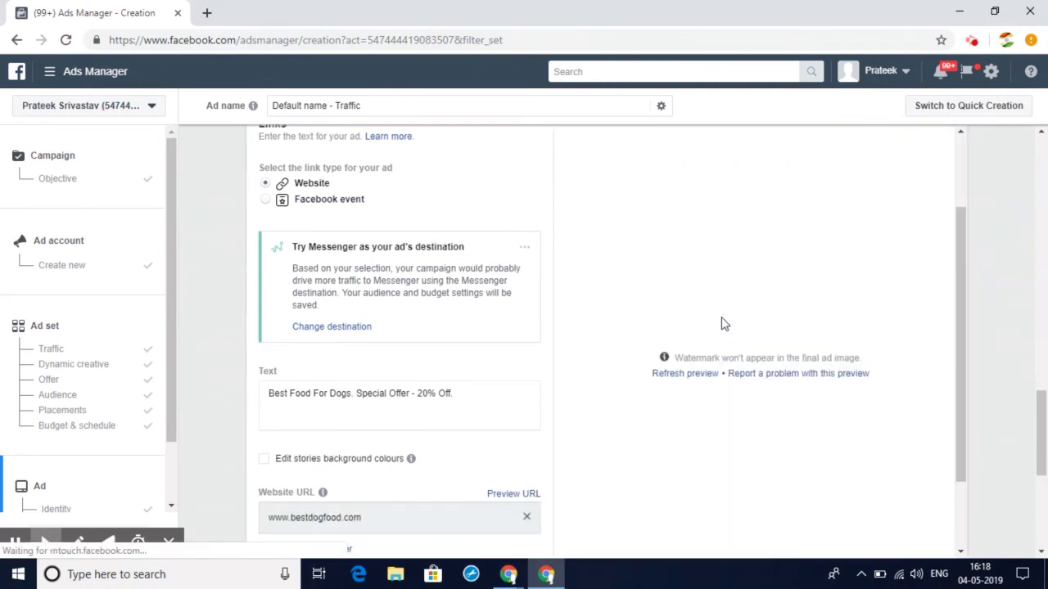
pyautogui.scroll(2, 721, 321)
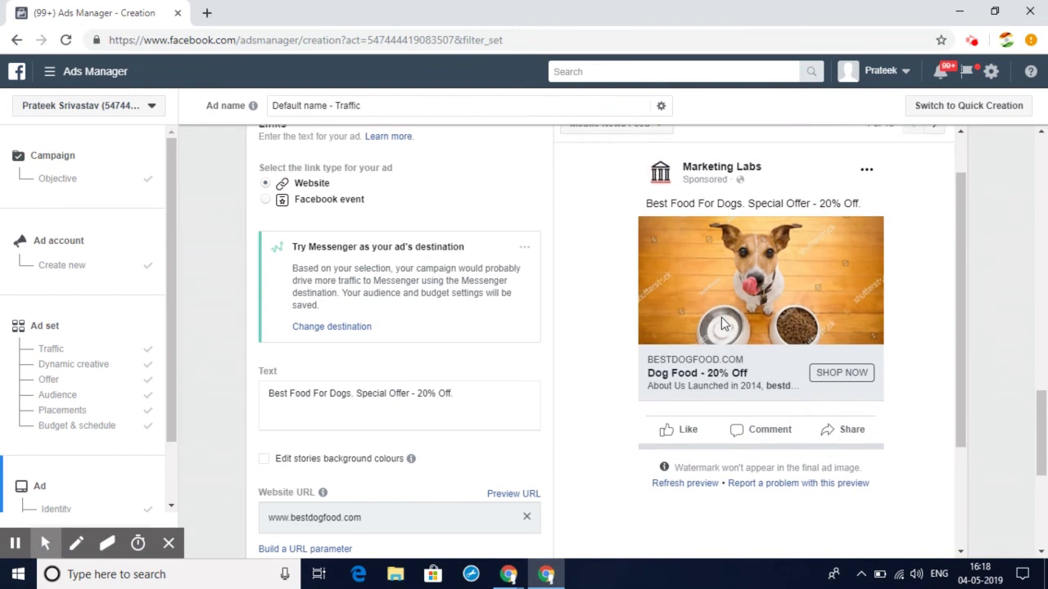
pyautogui.click(661, 159)
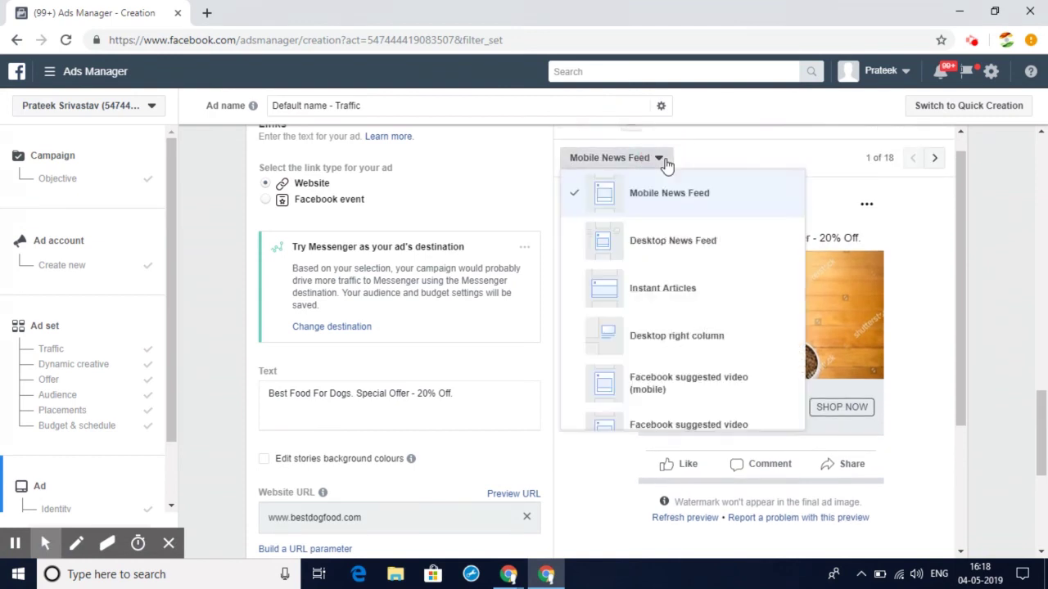
pyautogui.scroll(-3, 676, 306)
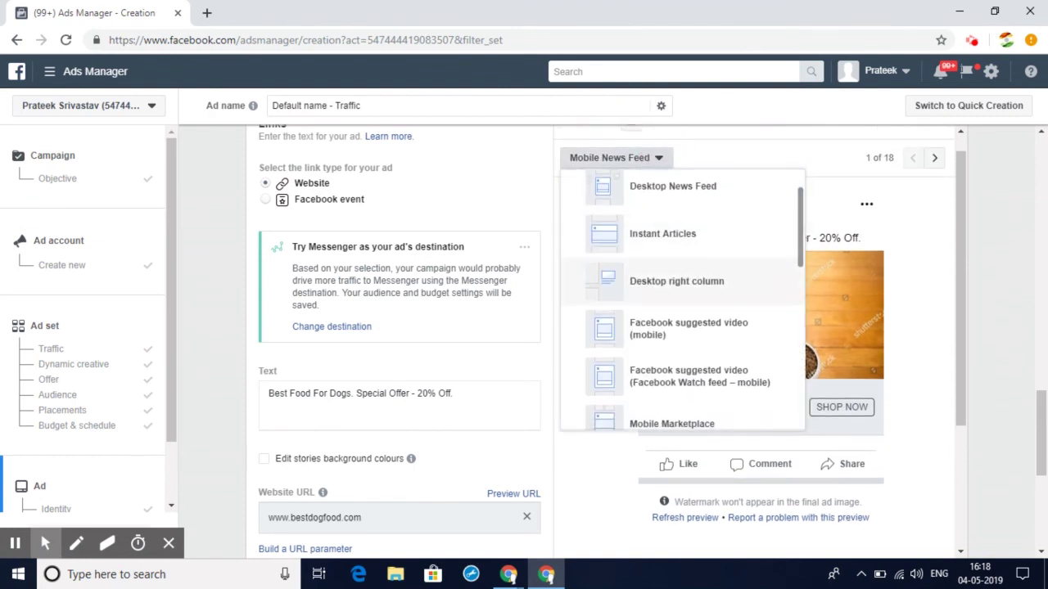
pyautogui.scroll(-3, 660, 376)
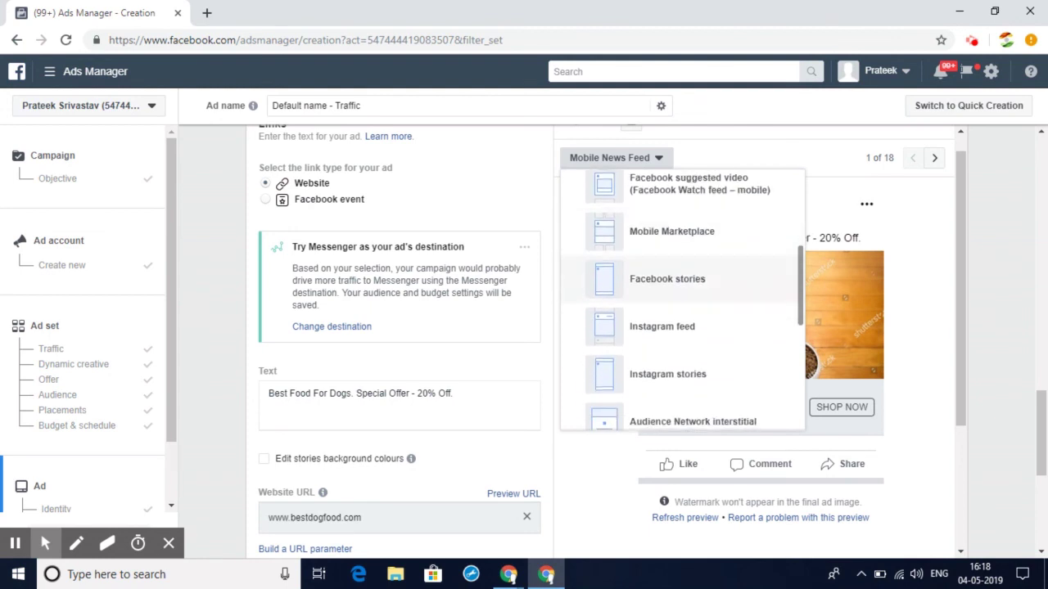
pyautogui.click(615, 329)
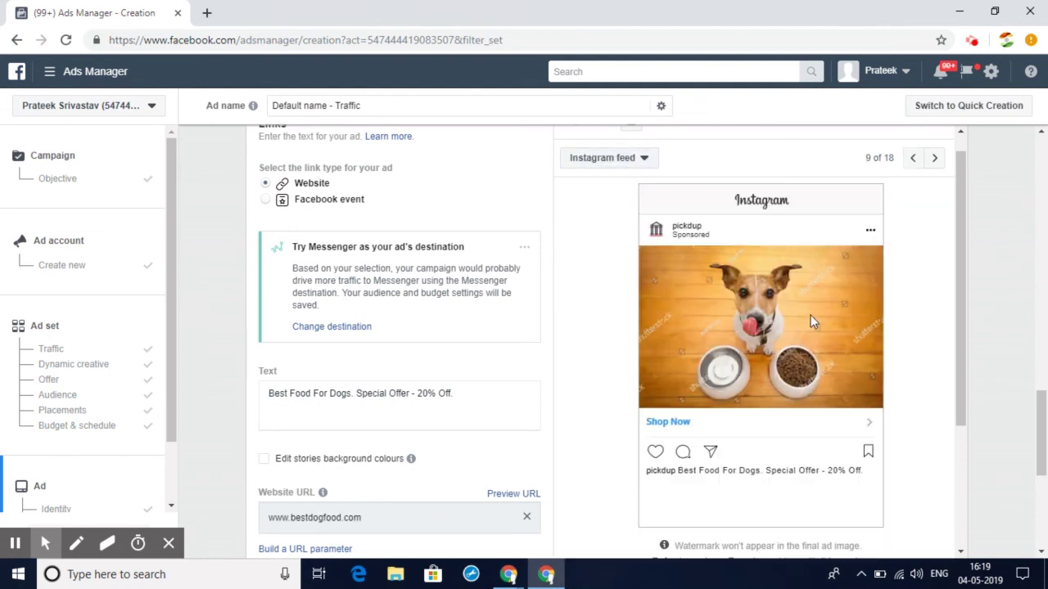
pyautogui.scroll(-1, 573, 368)
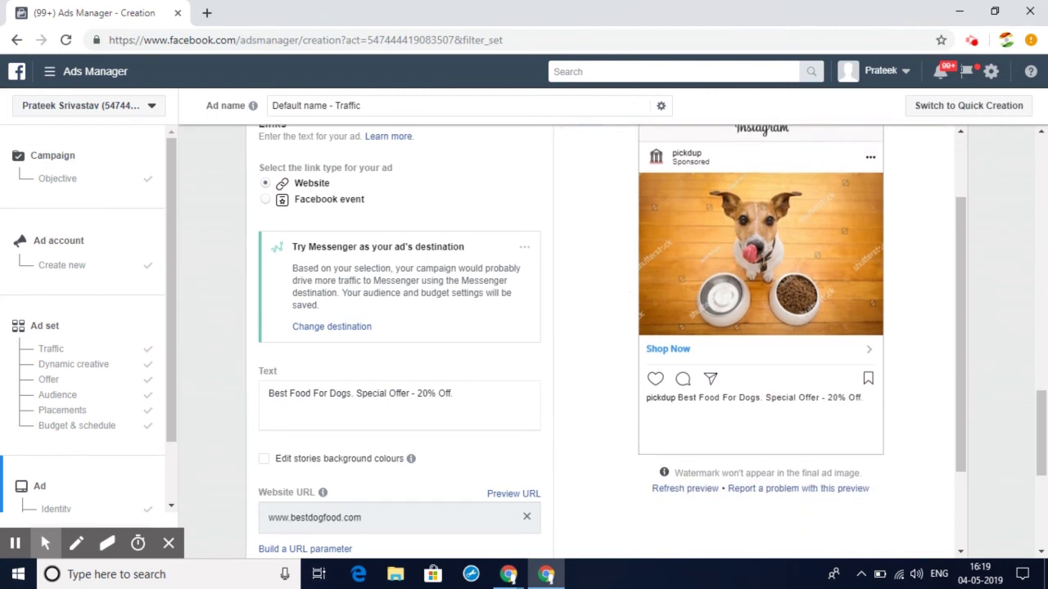
pyautogui.scroll(-3, 455, 413)
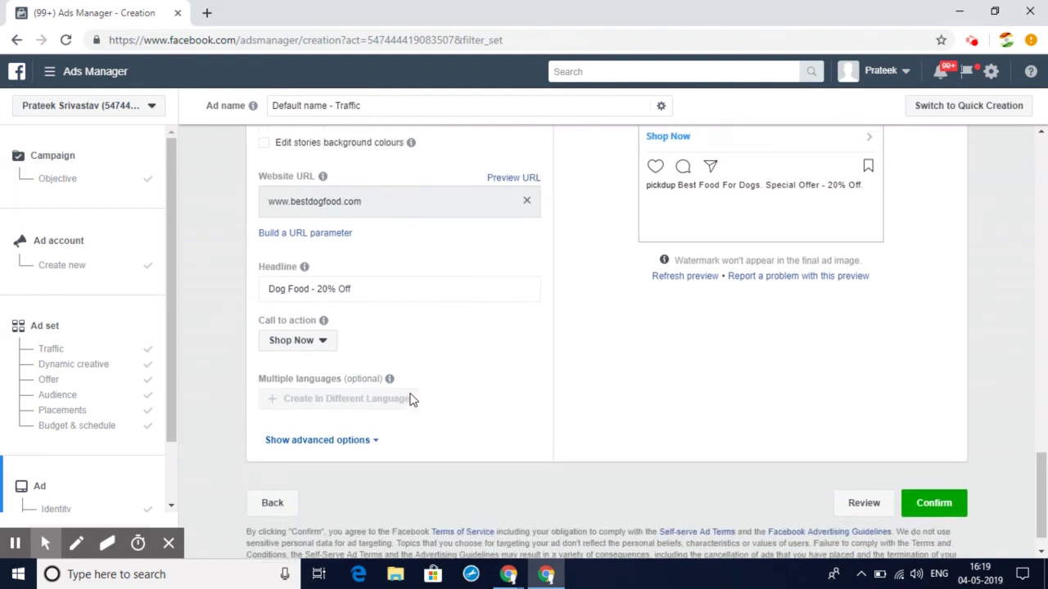
pyautogui.scroll(-1, 412, 400)
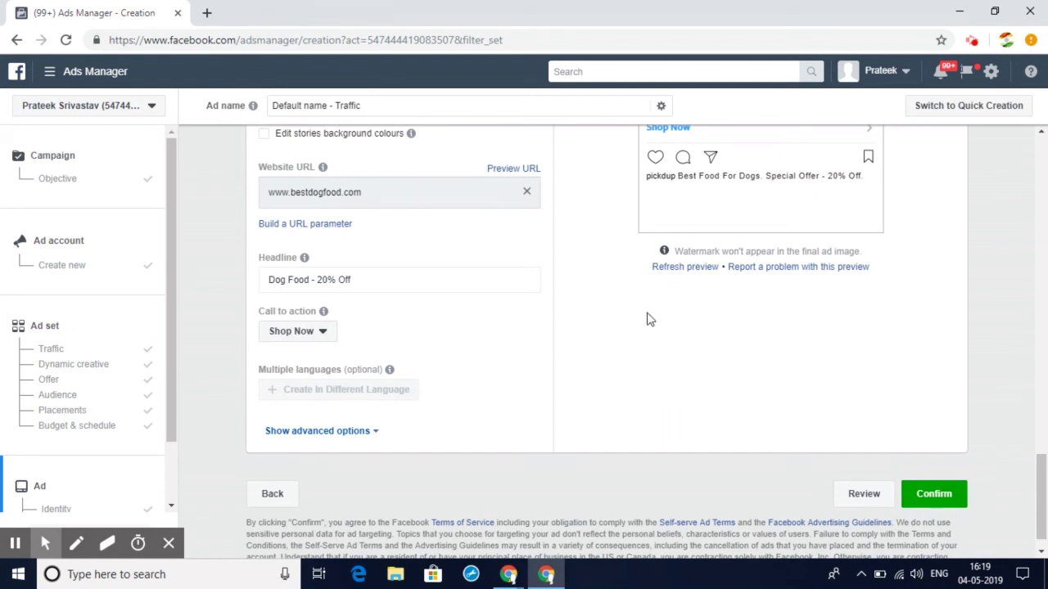
pyautogui.scroll(2, 606, 342)
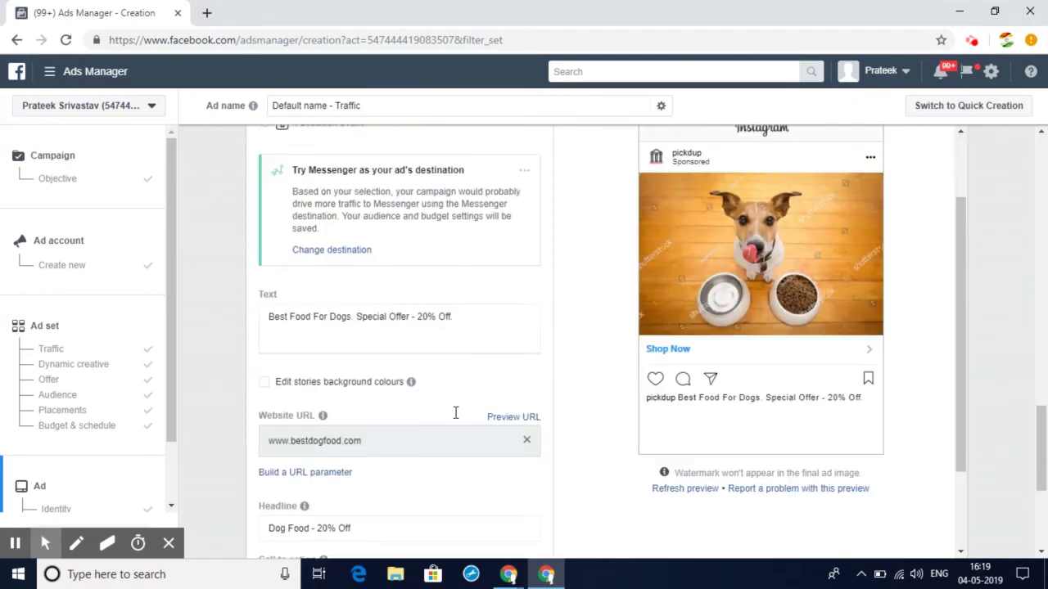
pyautogui.scroll(-2, 605, 342)
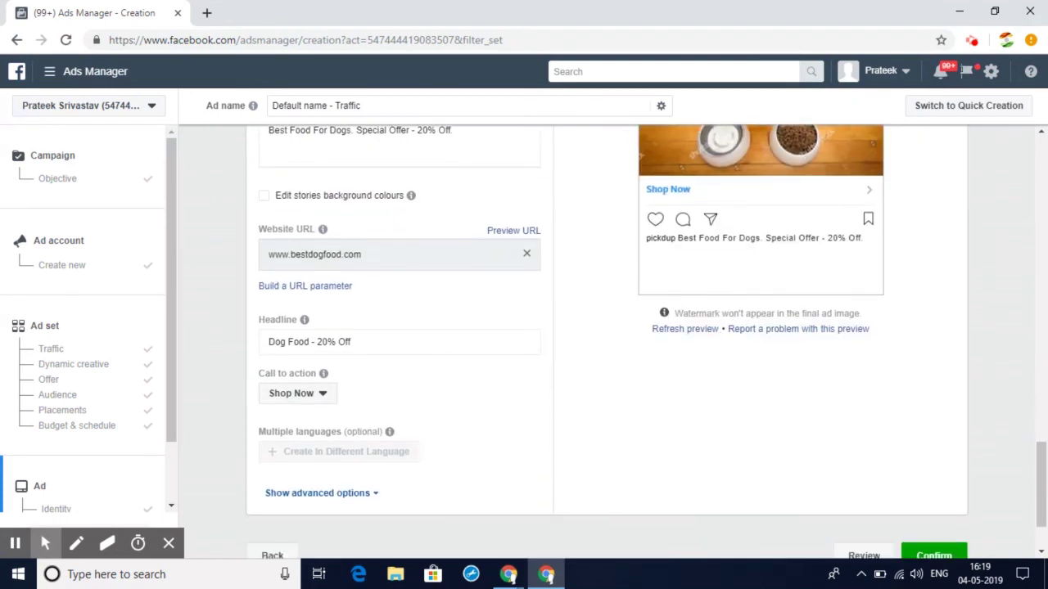
pyautogui.scroll(-2, 412, 399)
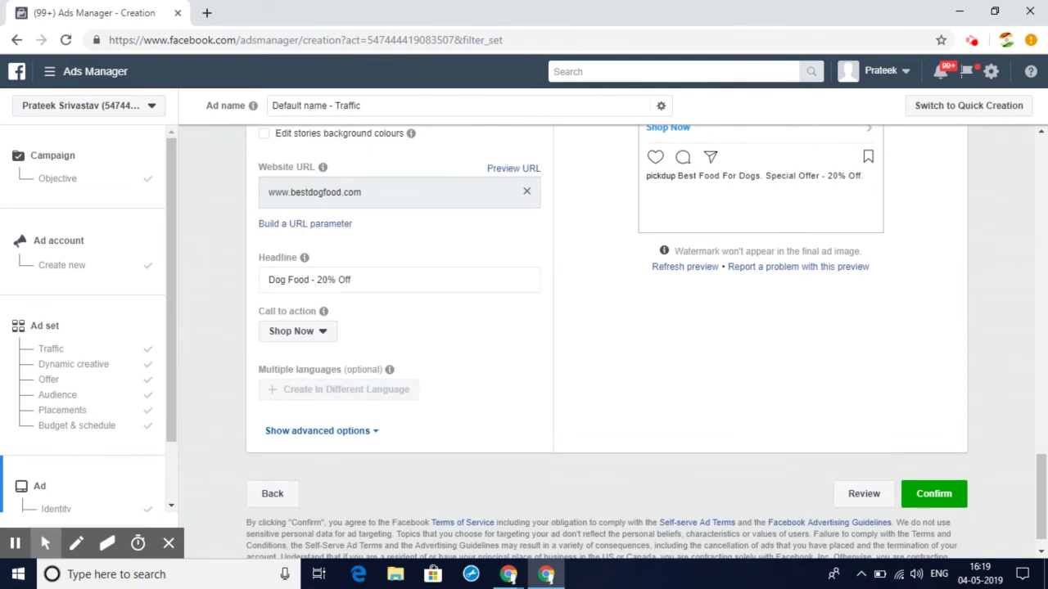